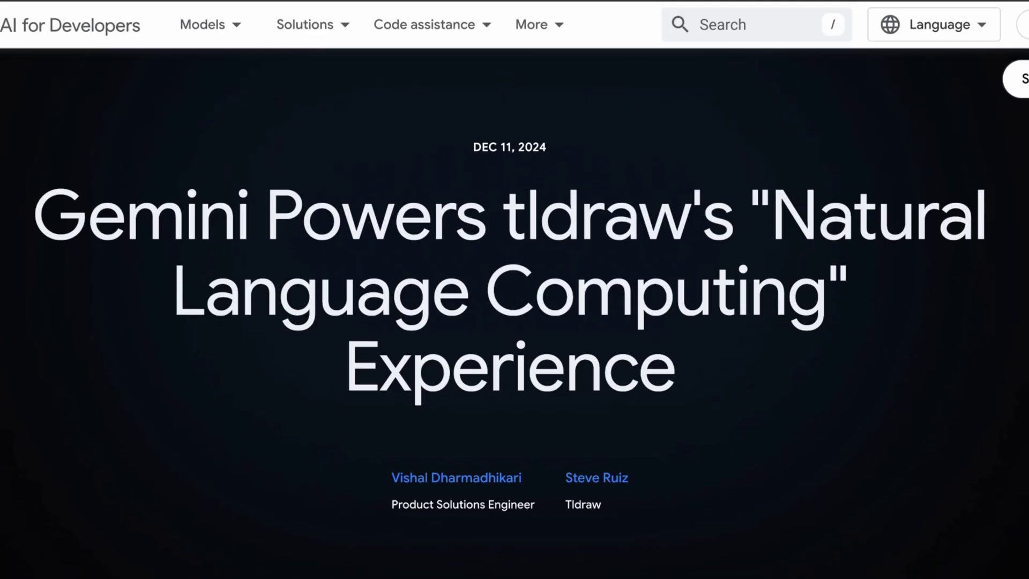
Step: Scroll through the Gemini blog post about tldraw's natural language computing
scroll(514, 290, down, 3)
scroll(515, 289, down, 2)
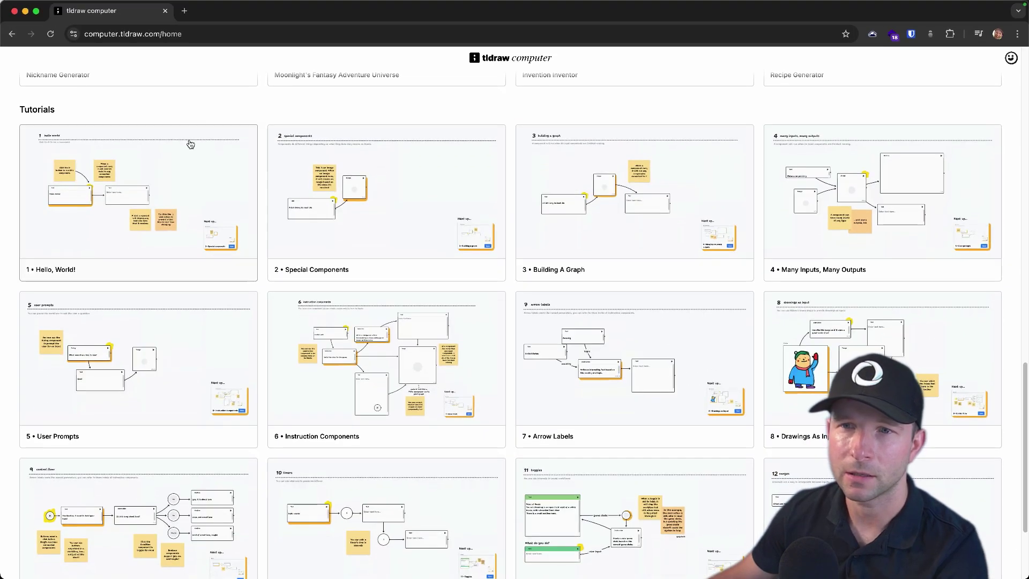
Step: Open the Hello, world! tutorial and run its Text component to output Hello world!
click(143, 208)
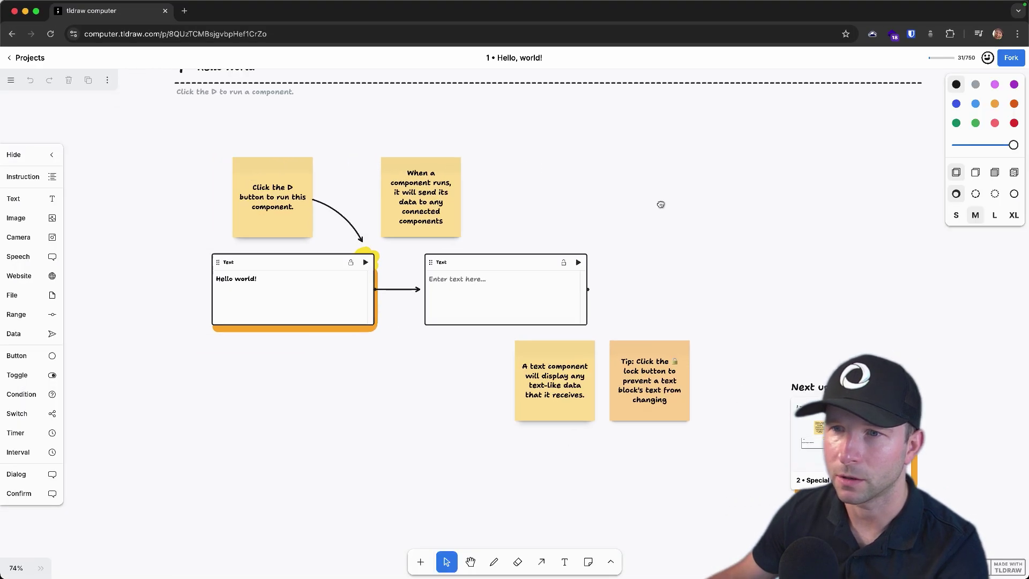
click(262, 264)
drag(261, 265, 262, 264)
scroll(725, 195, right, 3)
scroll(725, 195, down, 2)
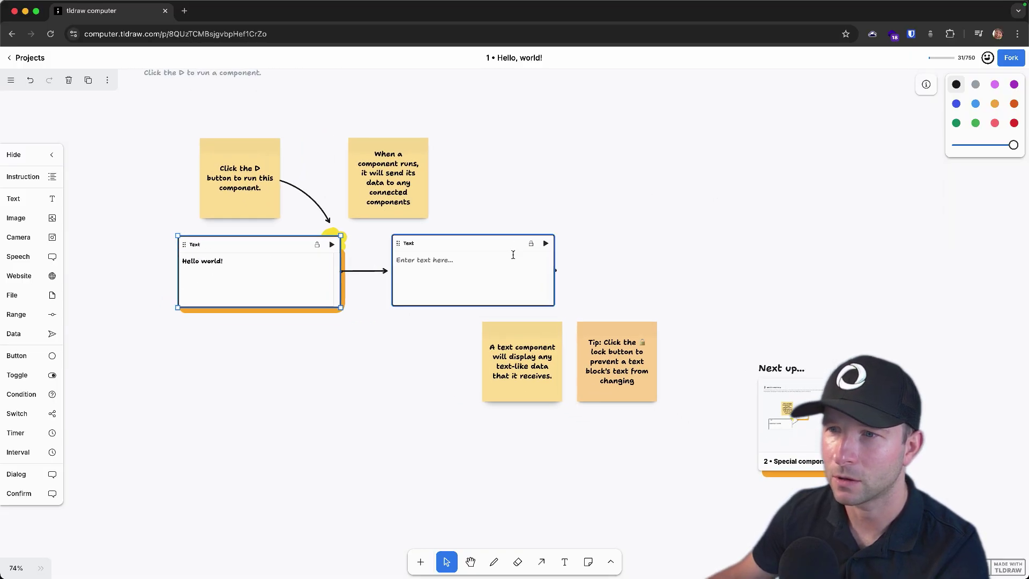
click(332, 243)
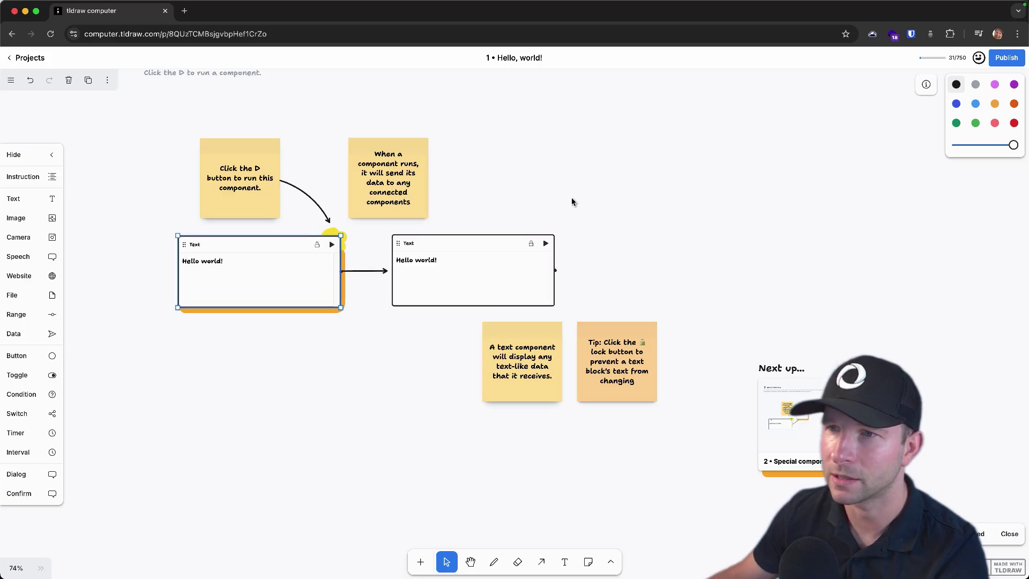
Step: Scroll down the canvas and move on to the Special components tutorial
scroll(622, 191, right, 2)
scroll(623, 191, down, 1)
scroll(692, 225, right, 2)
scroll(692, 225, down, 2)
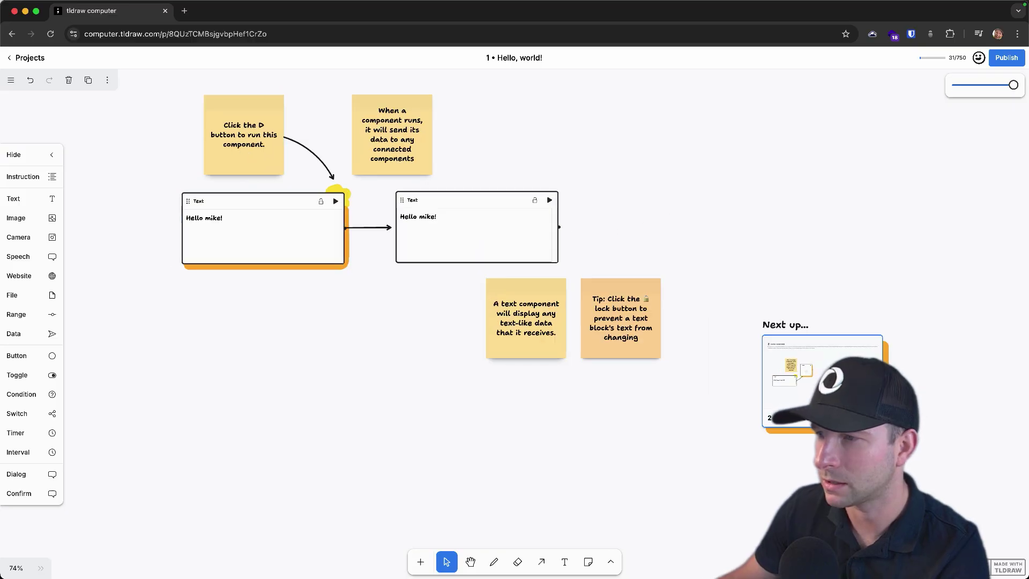
click(788, 375)
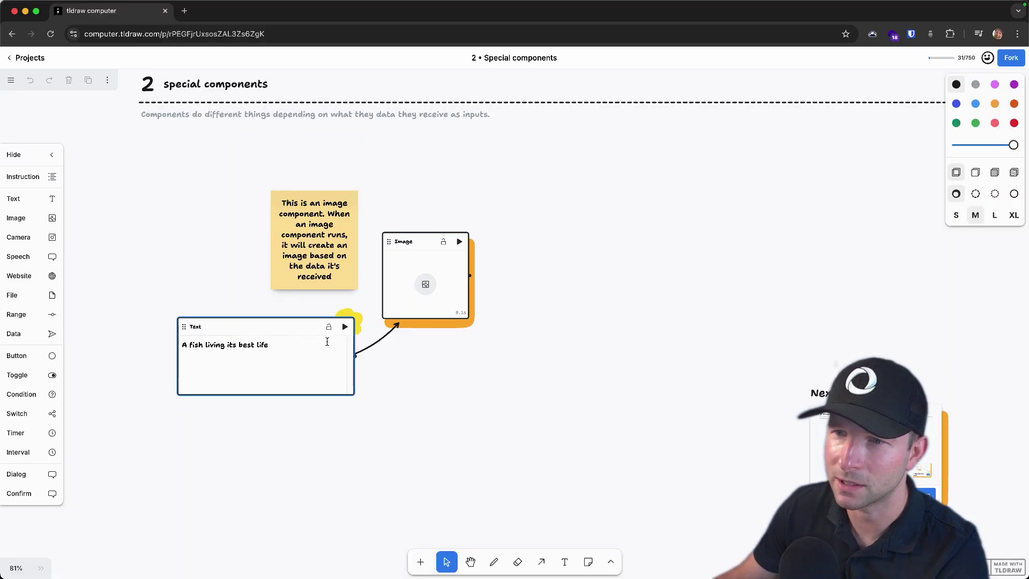
Step: Generate the fish image and enlarge the Image component to view it
click(345, 326)
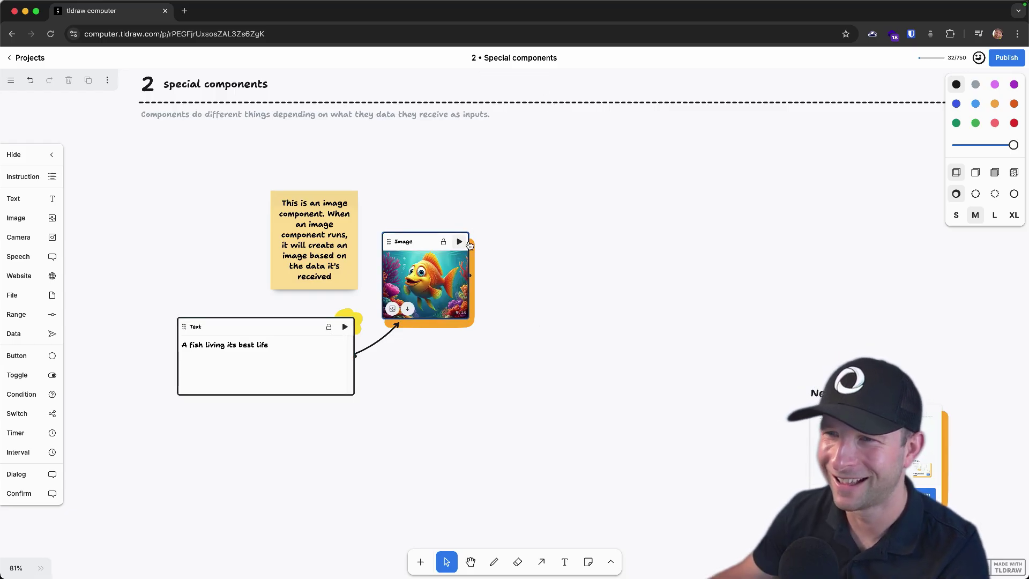
mouse_move(466, 315)
mouse_down()
mouse_move(638, 402)
mouse_move(474, 301)
mouse_move(467, 318)
mouse_up()
drag(469, 232, 536, 222)
drag(465, 176, 474, 180)
Step: Replace the prompt with 'a developer working at convex smashing out the code making the crowd go wild' and regenerate
click(273, 372)
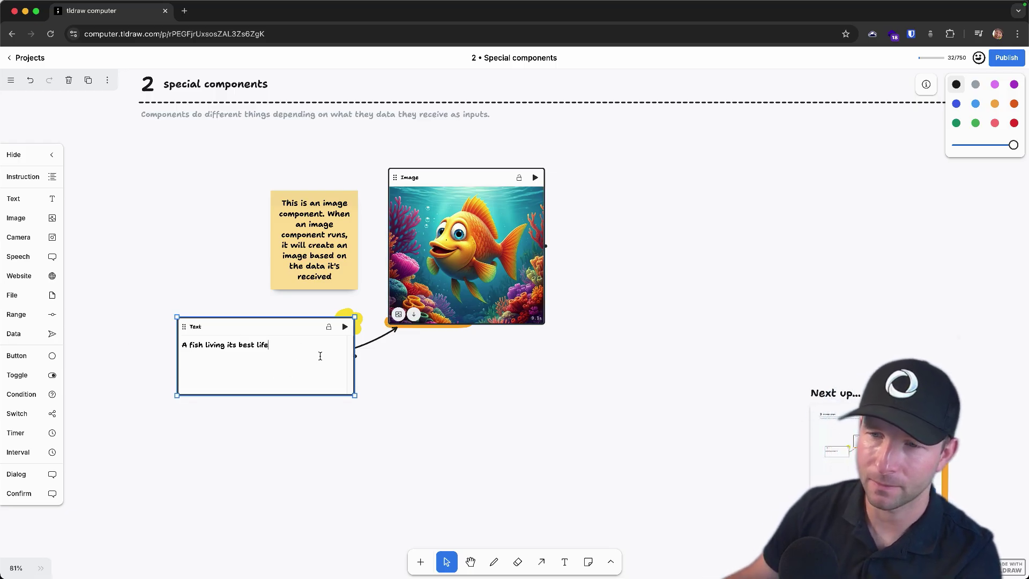
key(ctrl+a)
text(a )
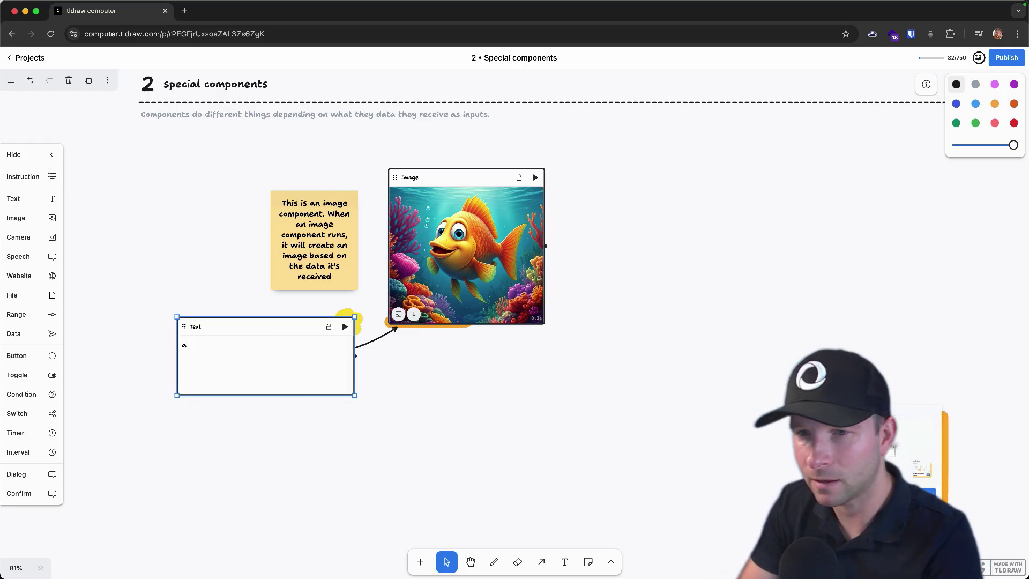
text(developer working )
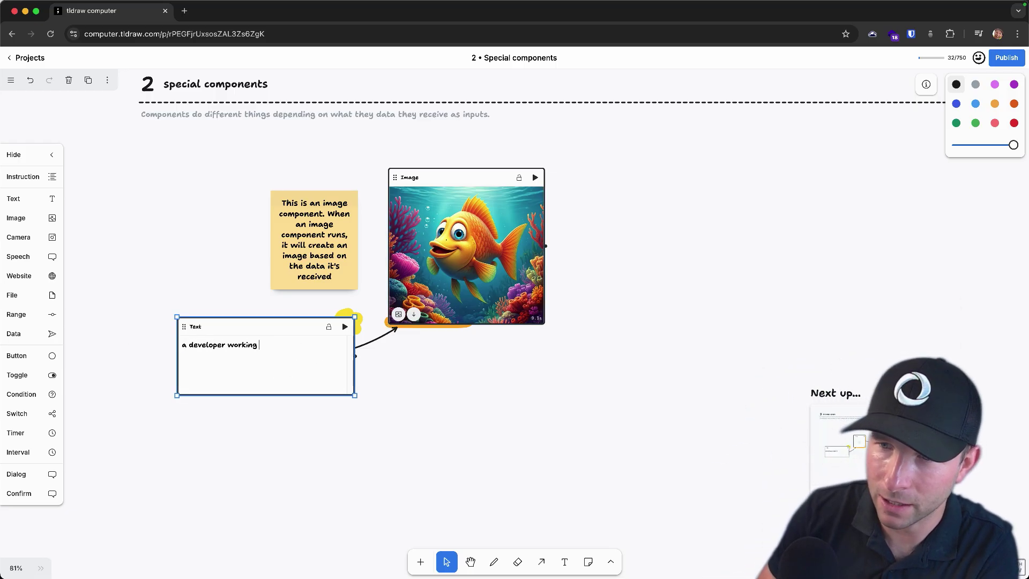
text(at convex)
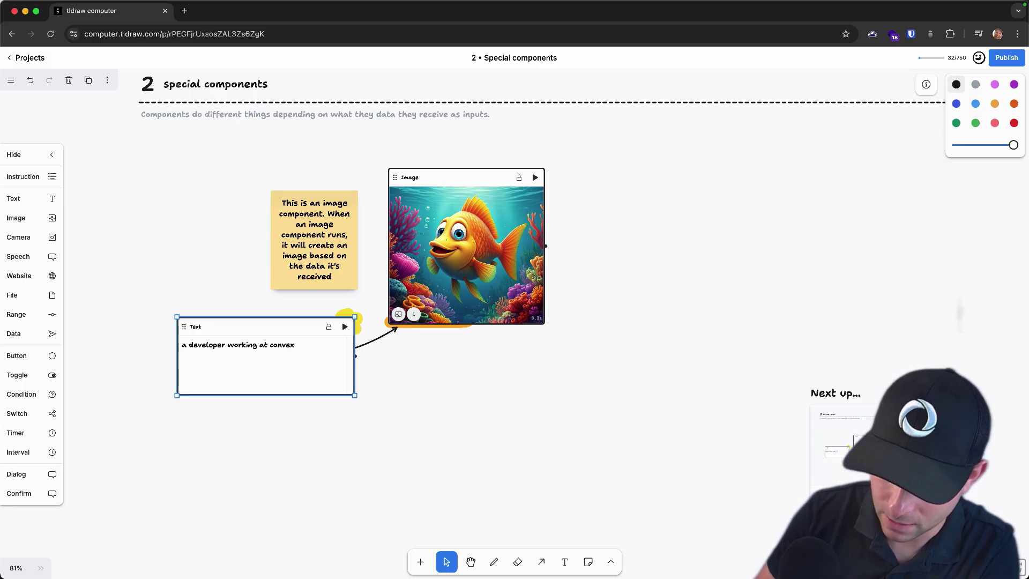
text( smashing out the code making the crow)
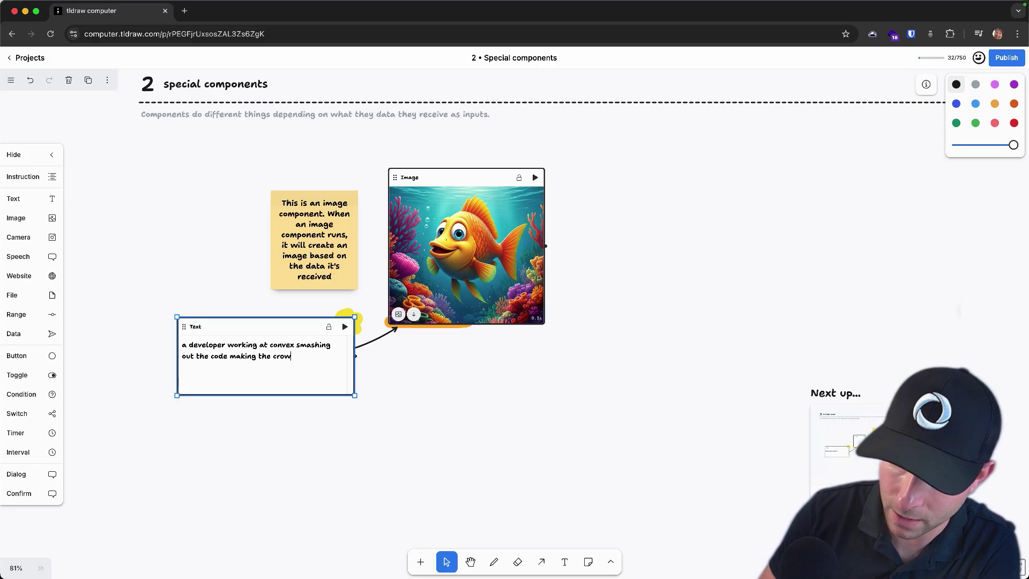
text(d go wild)
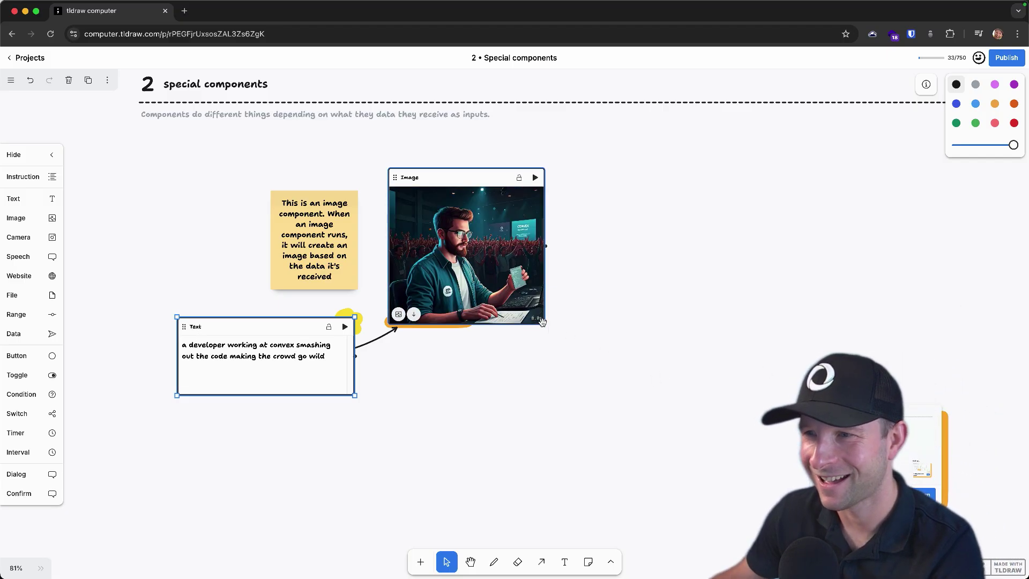
drag(547, 170, 687, 113)
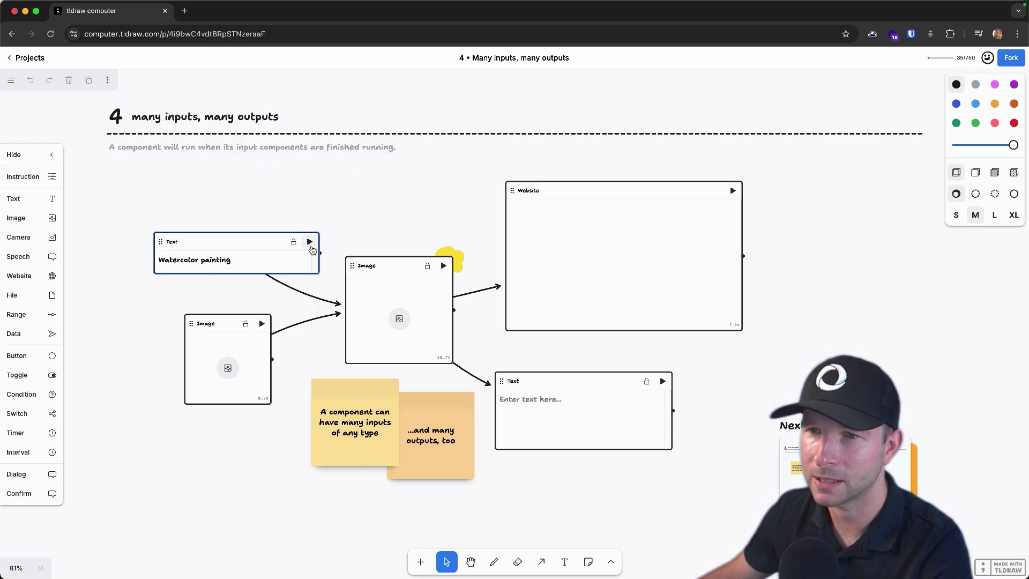
Step: Paste a headshot into the Image component, run Watercolor painting, and enlarge the resulting portrait
key(ctrl+v)
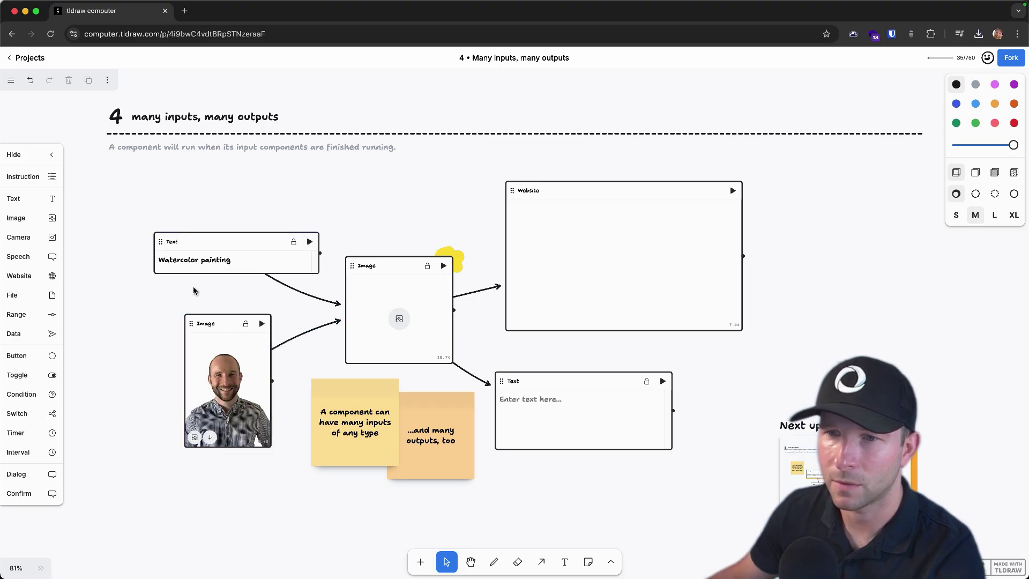
click(240, 302)
click(310, 242)
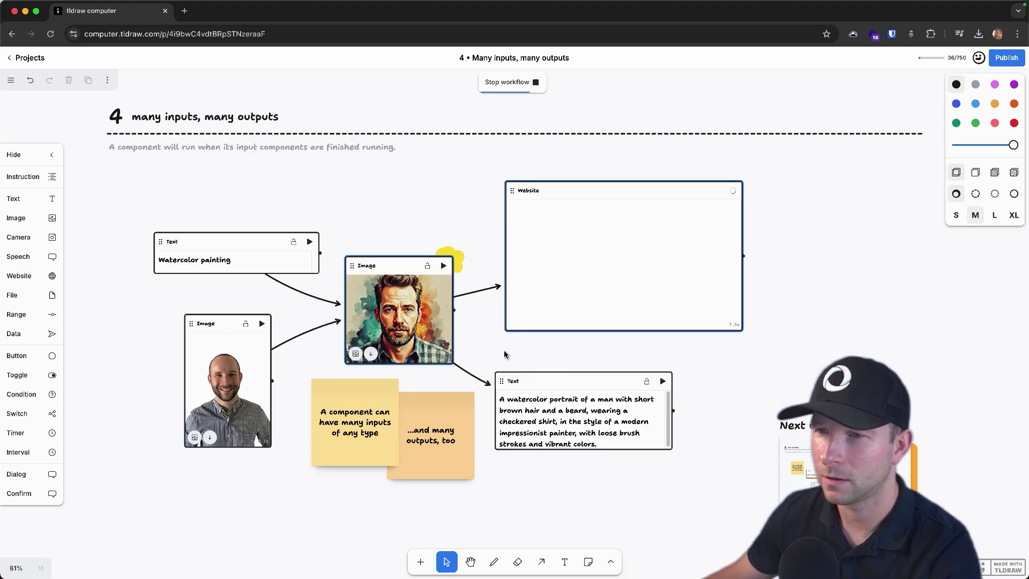
drag(377, 260, 369, 243)
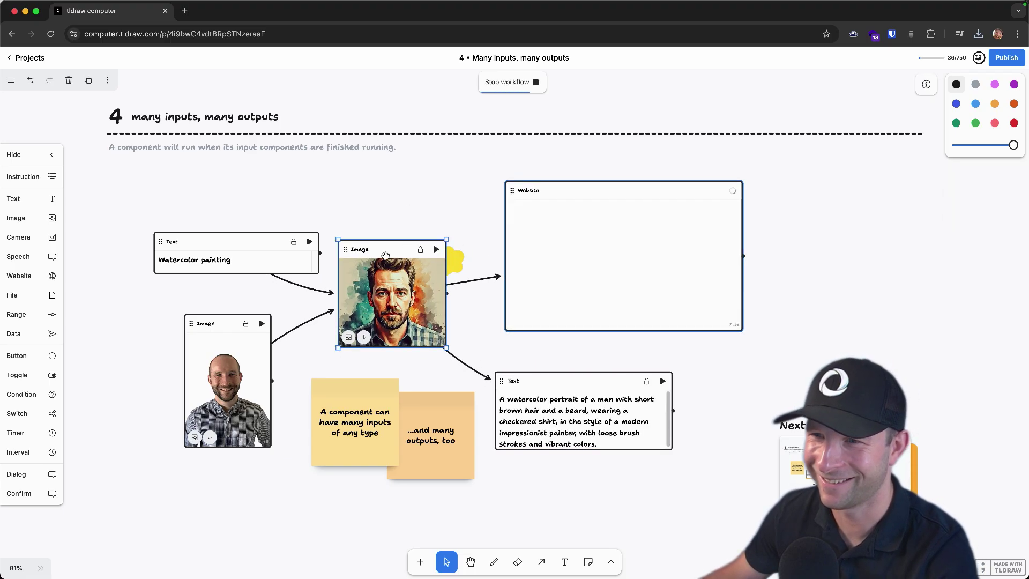
drag(446, 348, 475, 376)
mouse_move(405, 250)
mouse_down()
mouse_move(402, 219)
mouse_move(405, 235)
mouse_up()
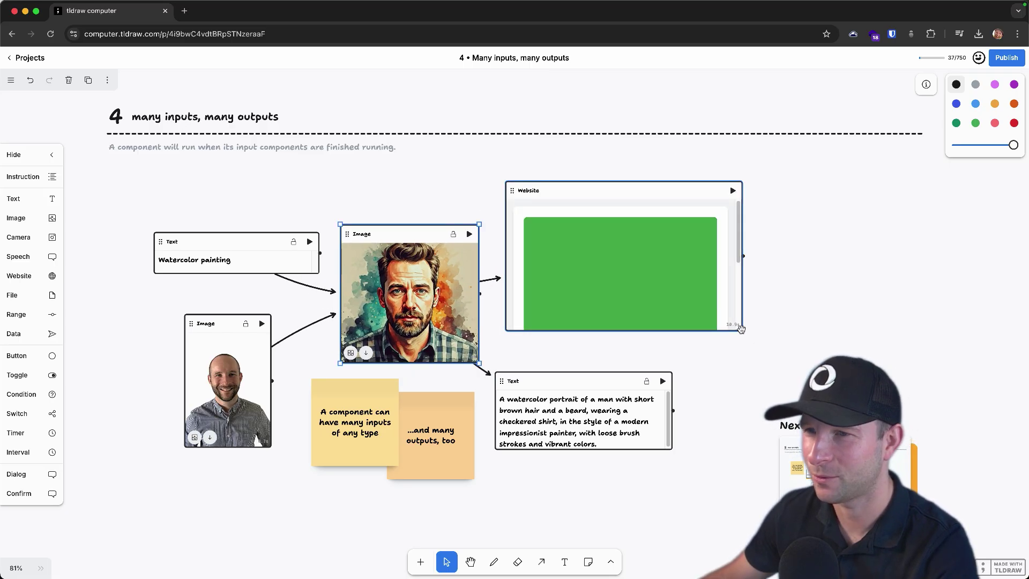
Step: Move the Modern Impressionism Website component, review the outputs, and go to the next tutorial
drag(743, 334, 843, 361)
scroll(840, 303, down, 2)
scroll(839, 311, down, 1)
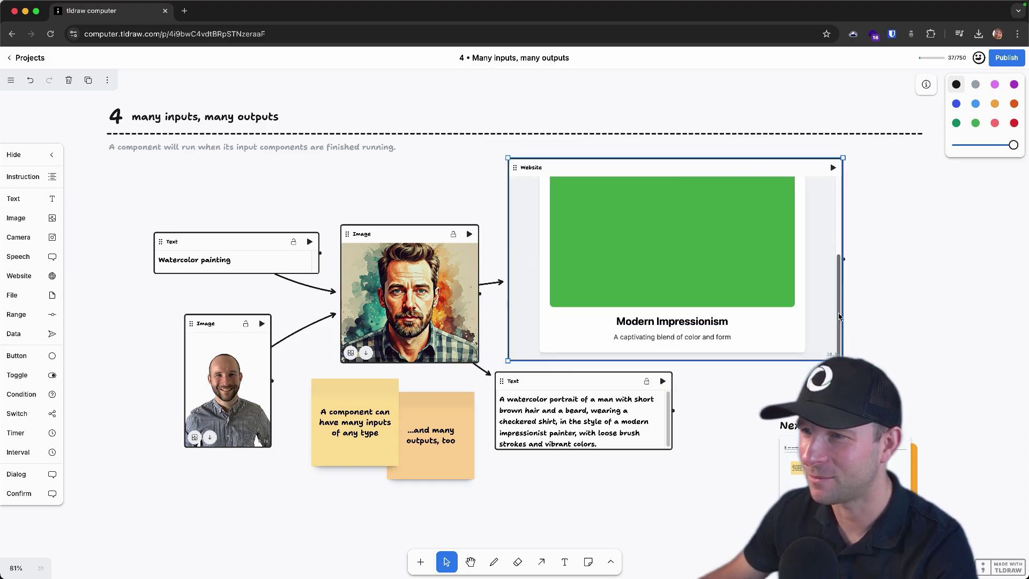
scroll(844, 302, up, 3)
scroll(852, 252, down, 3)
scroll(855, 266, up, 3)
click(890, 278)
mouse_move(916, 345)
mouse_down()
mouse_move(724, 260)
mouse_move(921, 338)
mouse_up()
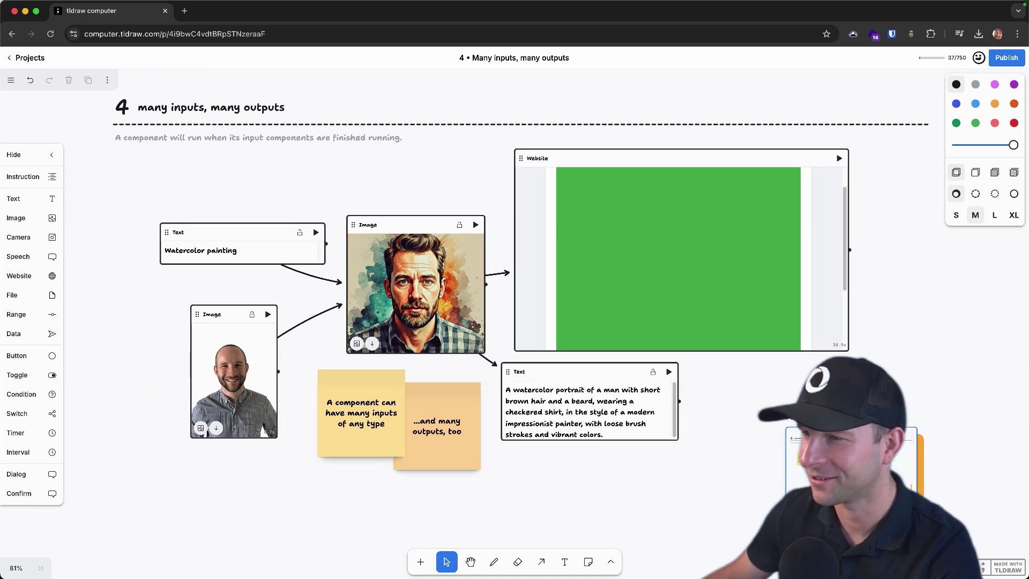
click(795, 417)
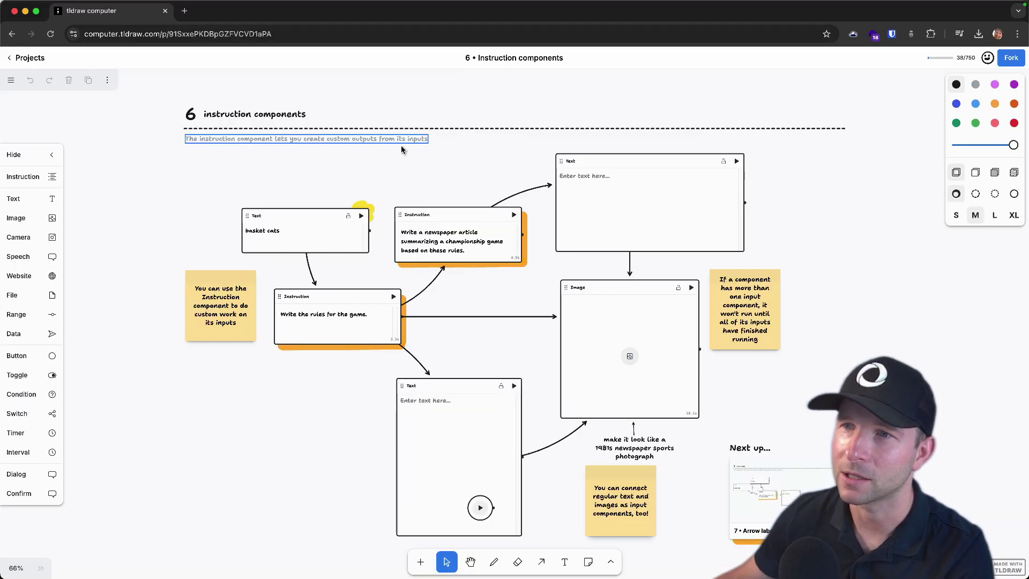
Step: Run the basket cats prompt to generate rules, a championship article and a basketball photo
scroll(407, 155, down, 2)
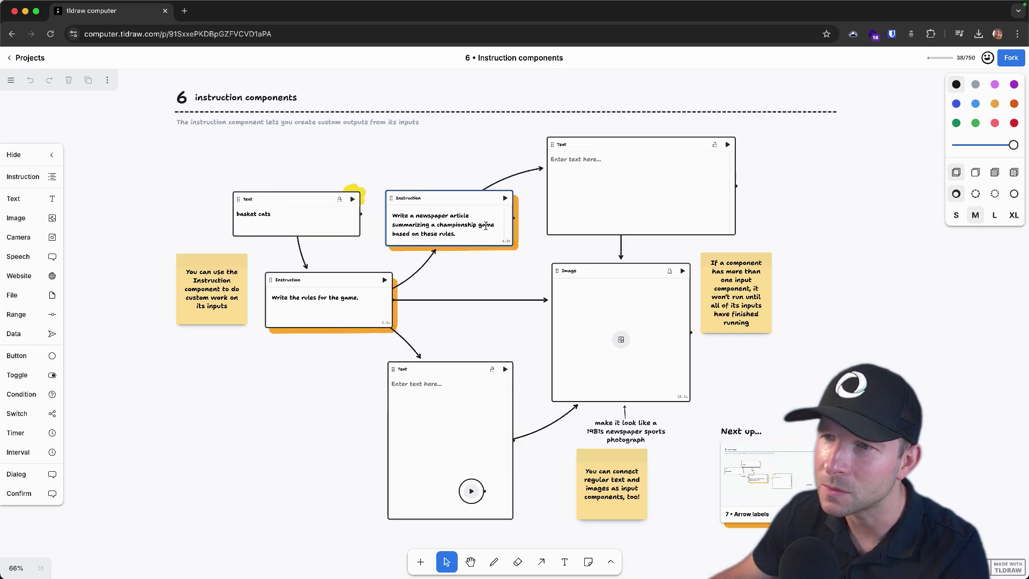
scroll(535, 268, right, 3)
scroll(535, 269, down, 2)
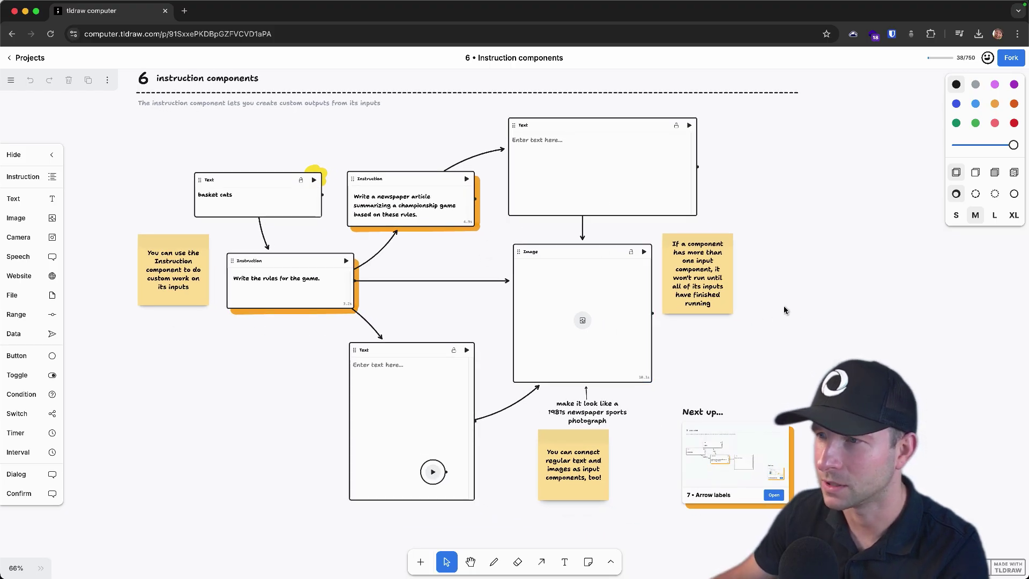
scroll(781, 309, right, 2)
scroll(781, 310, down, 1)
click(290, 174)
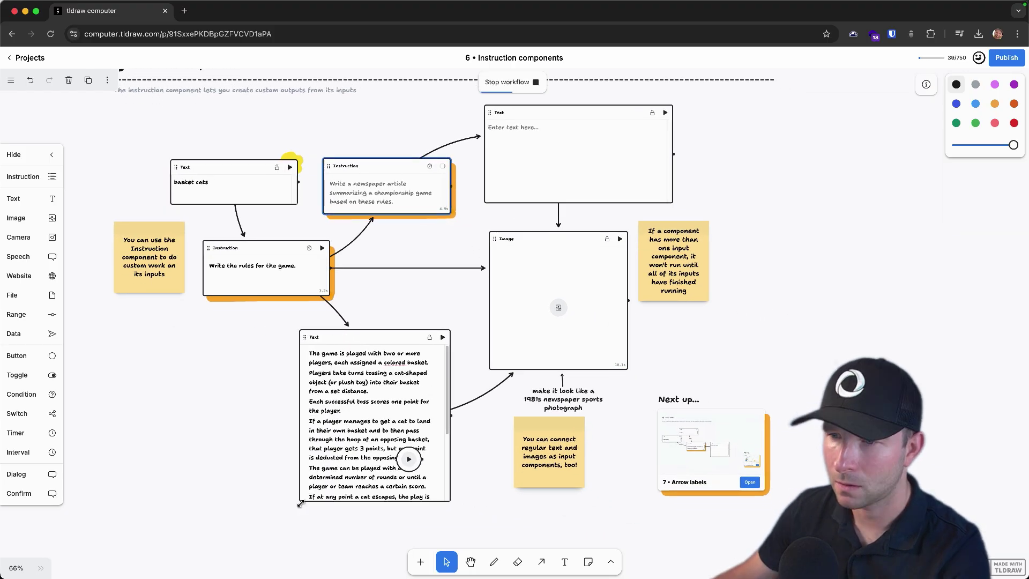
click(471, 482)
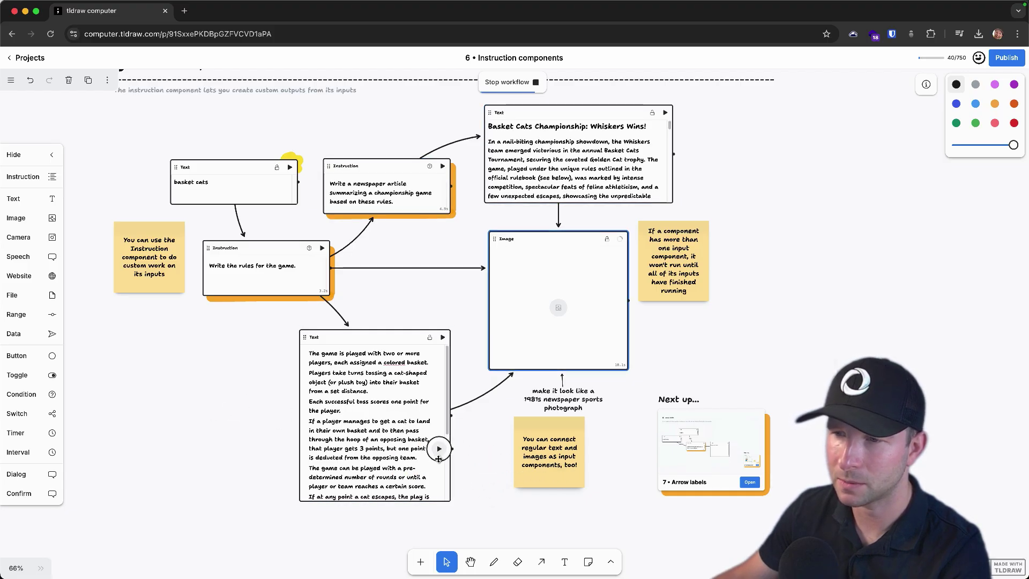
Step: Move the multiple-inputs note, connecting-images note and newspaper-photo style label to new spots
scroll(568, 399, right, 2)
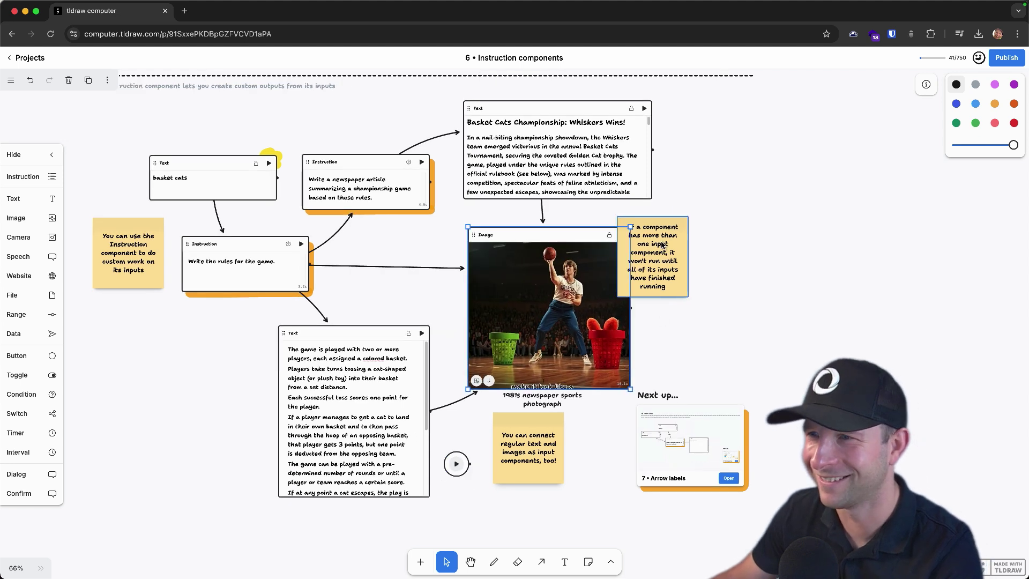
drag(663, 244, 748, 235)
drag(550, 453, 581, 501)
drag(548, 395, 568, 431)
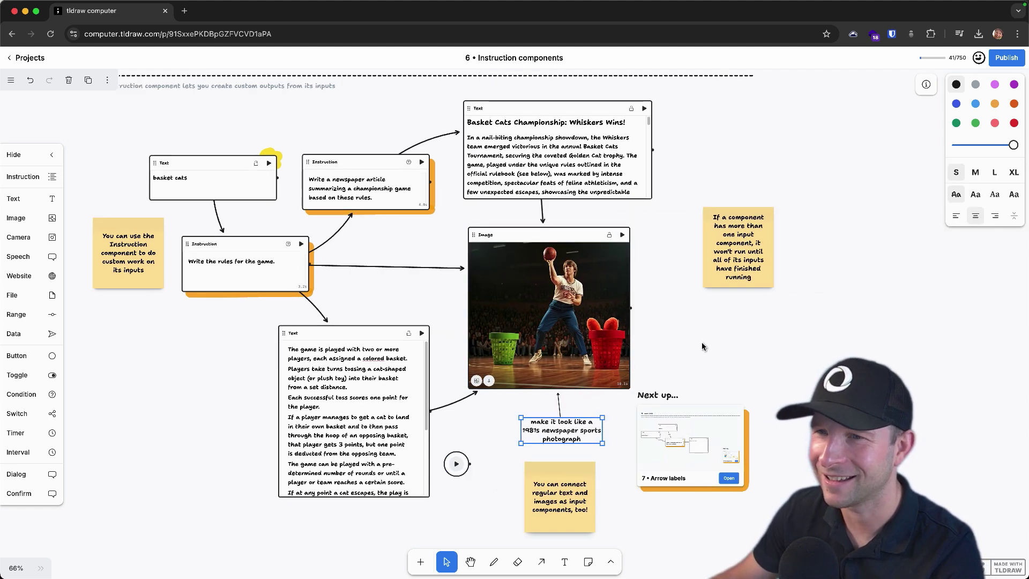
scroll(669, 338, up, 3)
scroll(669, 338, left, 4)
Step: Change the prompt to 'sports ball' and review the regenerated rules, Home Team Triumphs article and image
double_click(213, 181)
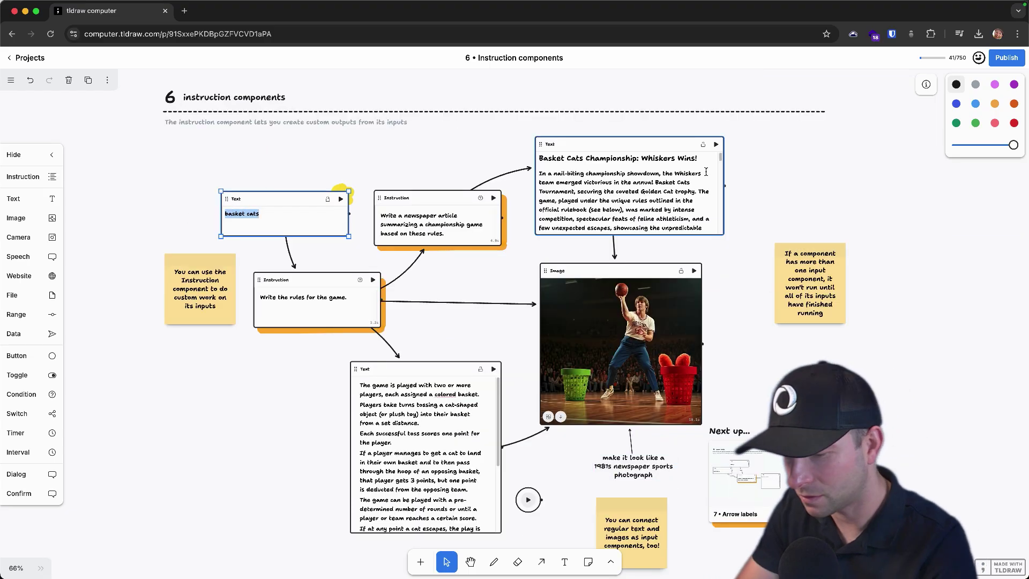
text(sports ball, a new spor)
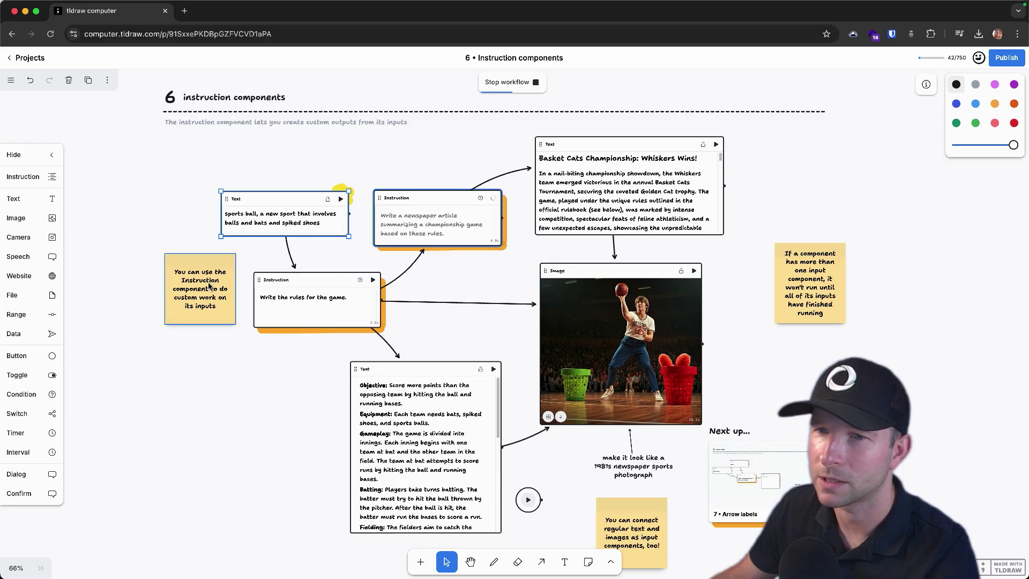
click(269, 382)
scroll(271, 381, down, 3)
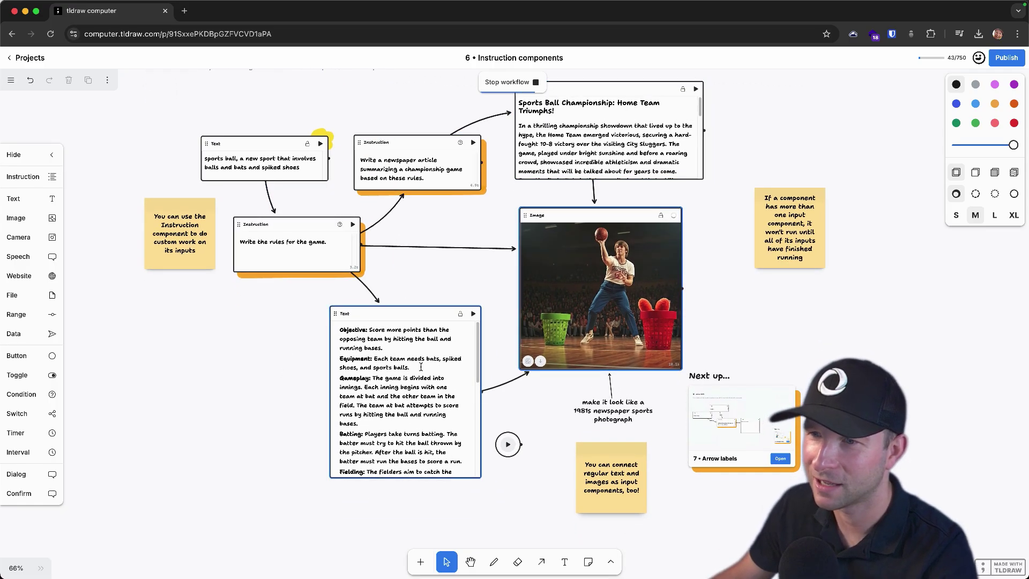
scroll(442, 366, down, 1)
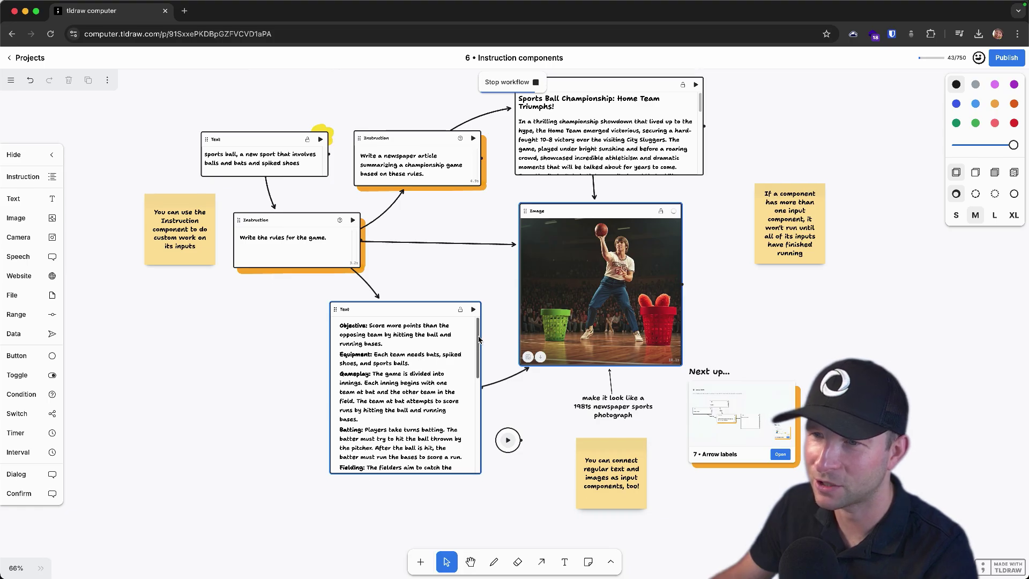
drag(479, 338, 700, 263)
scroll(739, 300, up, 2)
scroll(740, 300, right, 2)
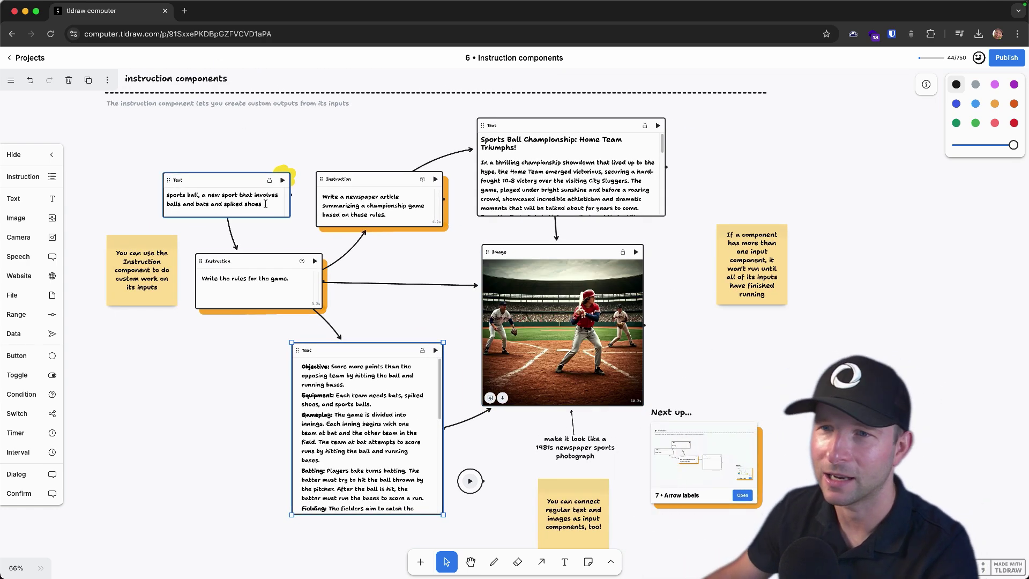
Step: Rewrite the sports ball description around cats and confetti, rerun it, and review the new rules
click(270, 209)
drag(269, 209, 210, 197)
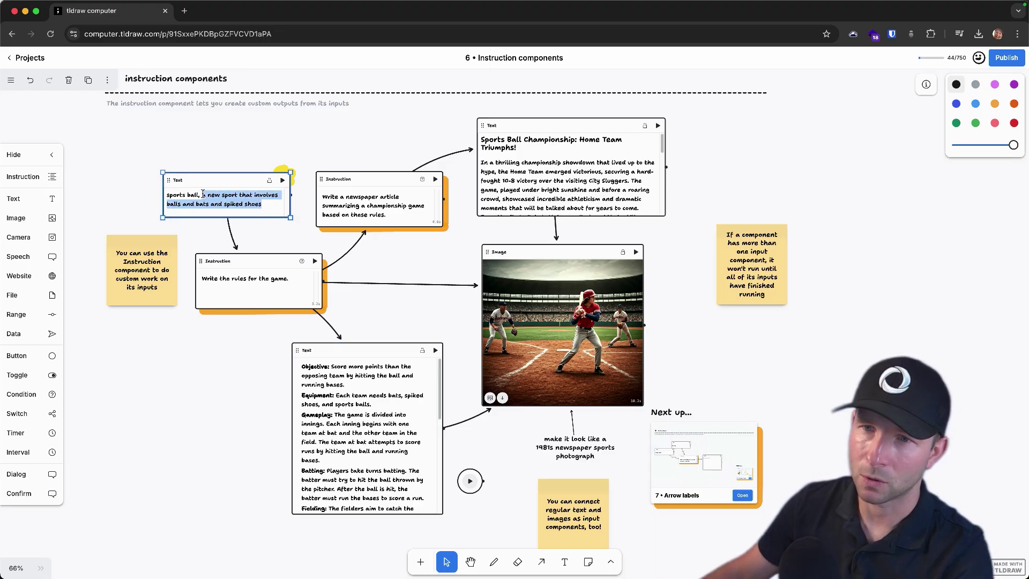
text(sports ball, a spo)
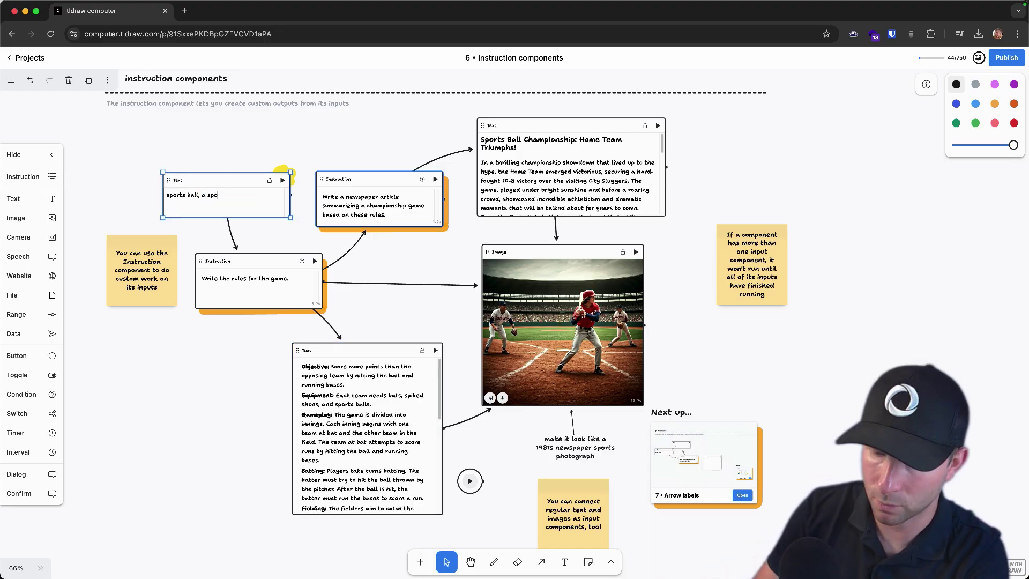
text(t where you hity)
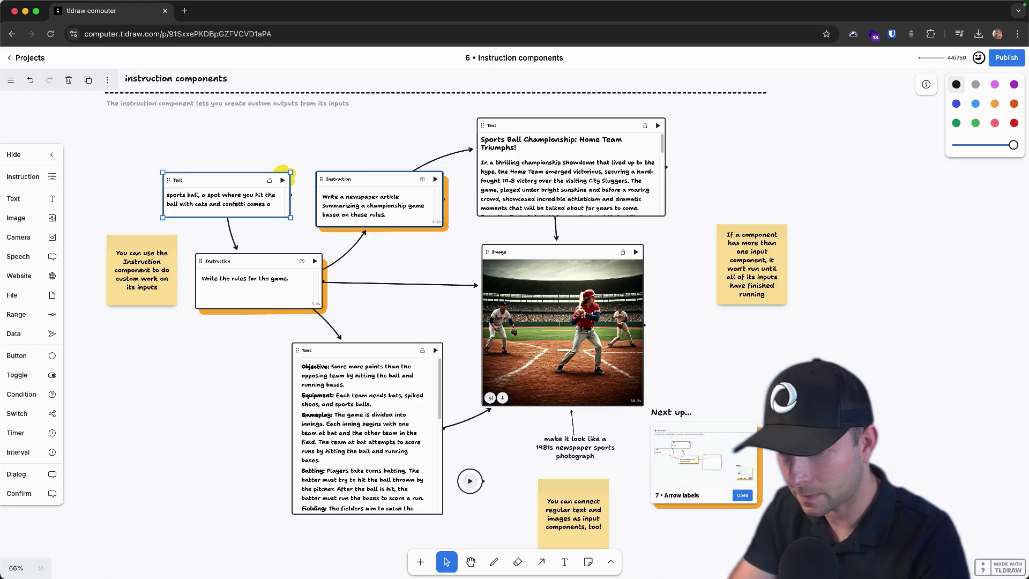
click(281, 181)
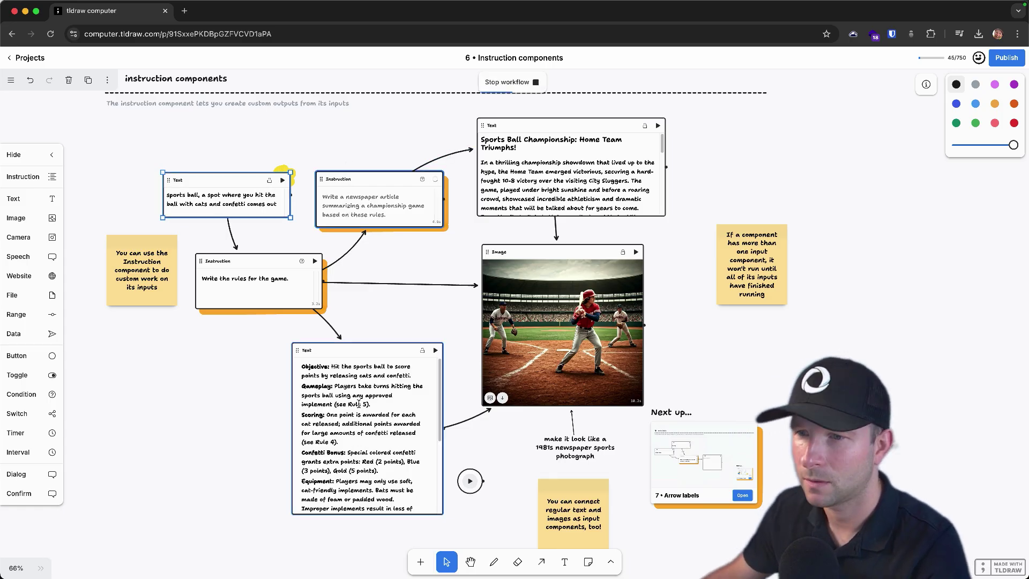
click(440, 382)
scroll(404, 391, down, 1)
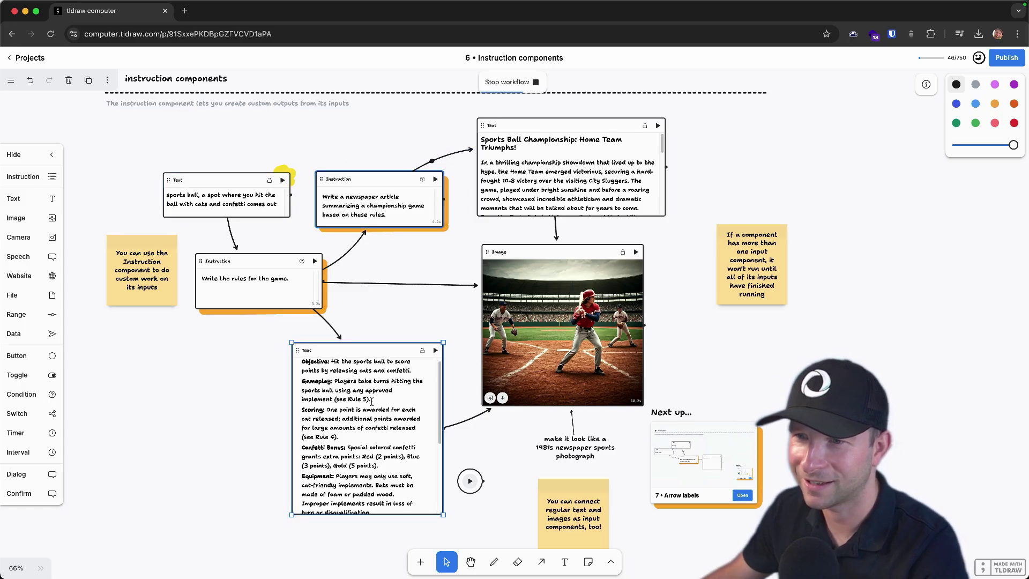
scroll(350, 413, down, 1)
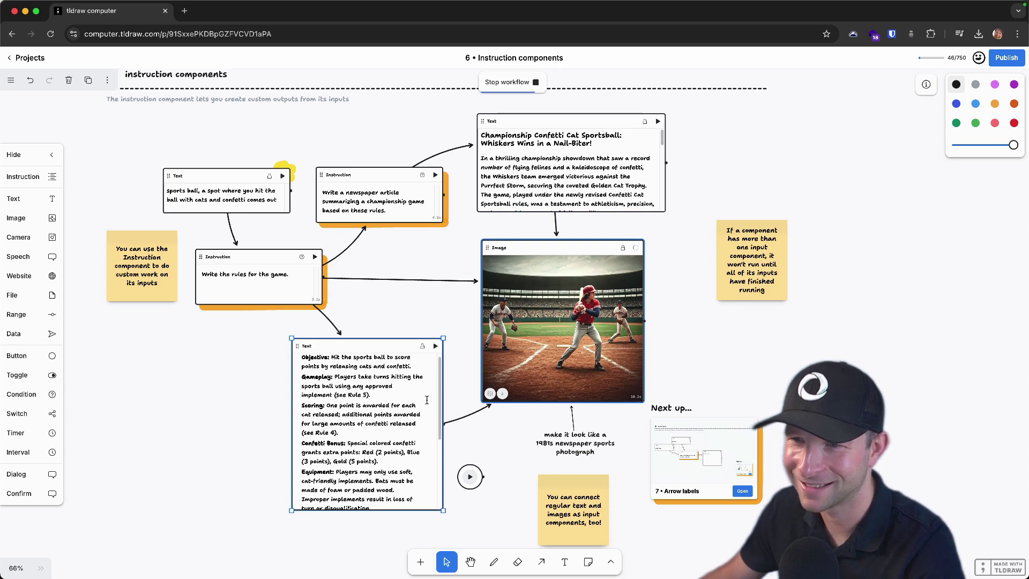
scroll(430, 419, down, 5)
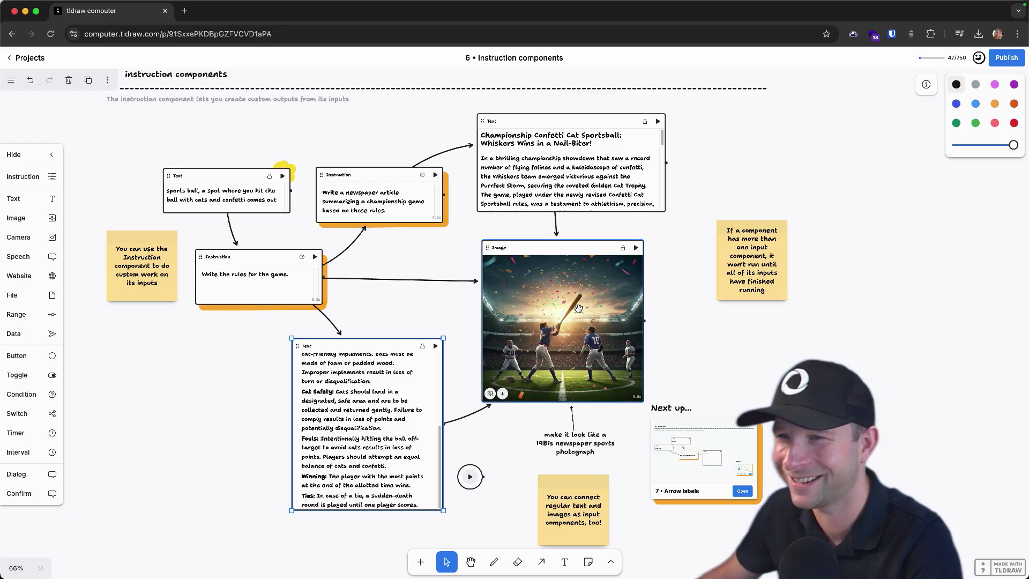
Step: Enlarge and reposition the generated image, then open the Arrow labels lesson
click(579, 310)
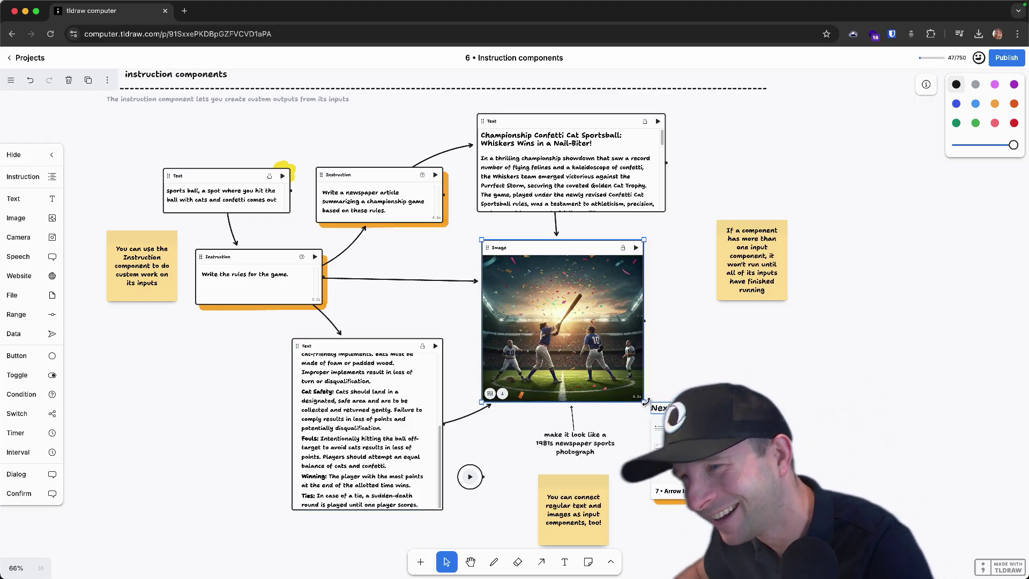
drag(646, 402, 757, 410)
drag(691, 434, 593, 332)
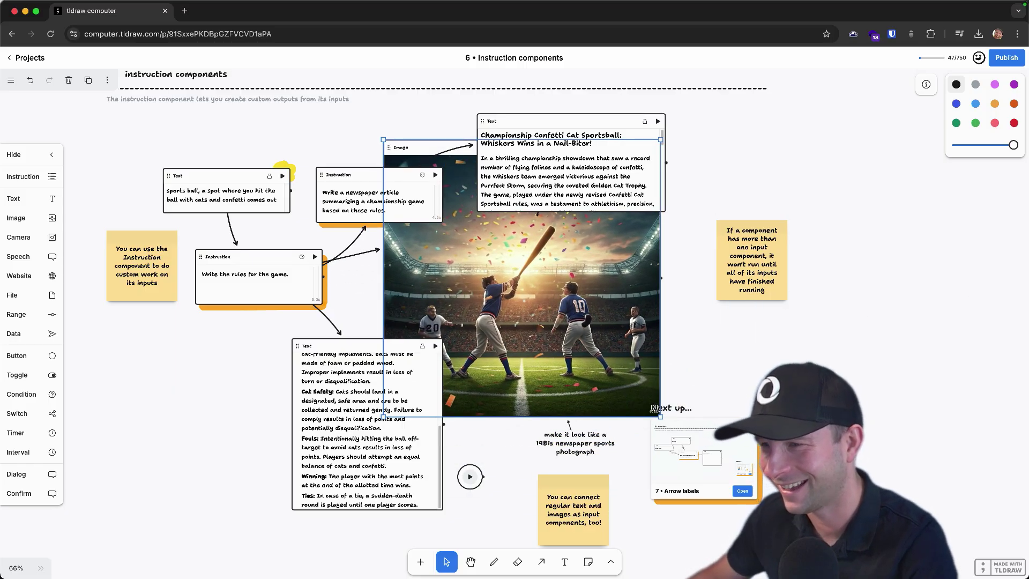
click(743, 493)
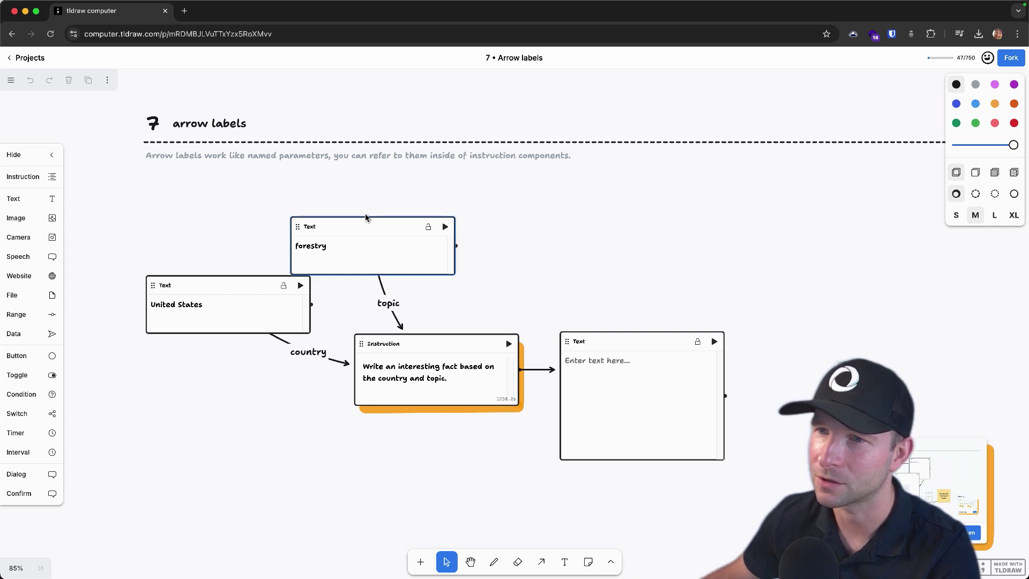
Step: Move the forestry box and run the Instruction to get a United States forest-land fact
drag(363, 220, 404, 204)
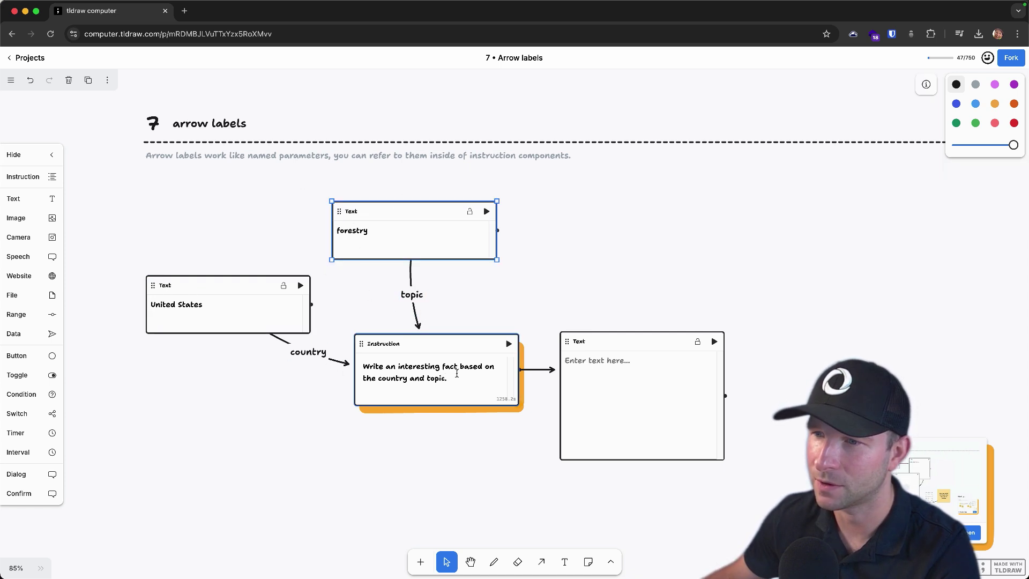
click(509, 343)
scroll(795, 231, down, 2)
scroll(795, 230, right, 2)
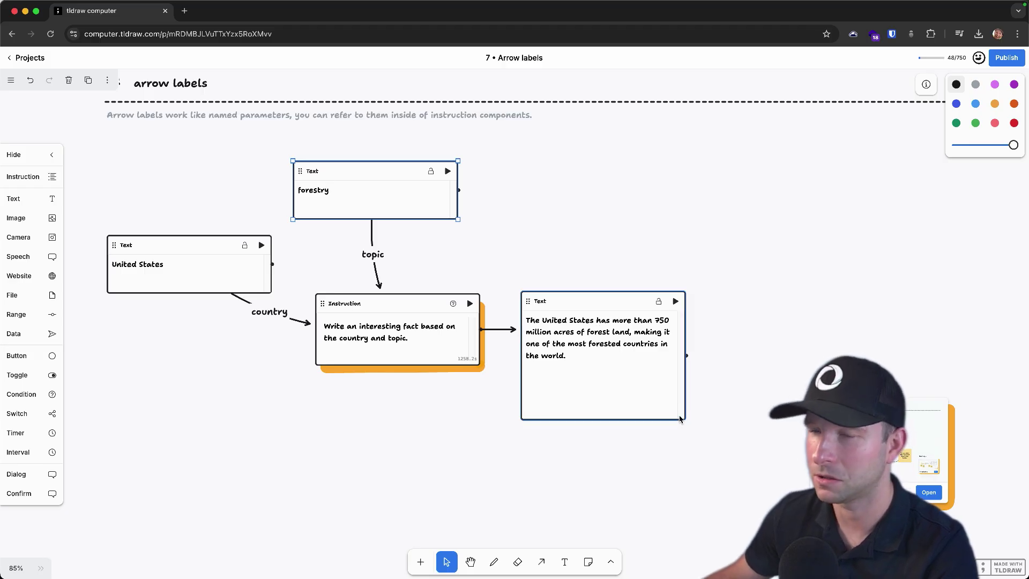
Step: Set the input to 'Convex.dev', edit the instruction to end 'solve my idea', and generate the chat app plan
click(191, 268)
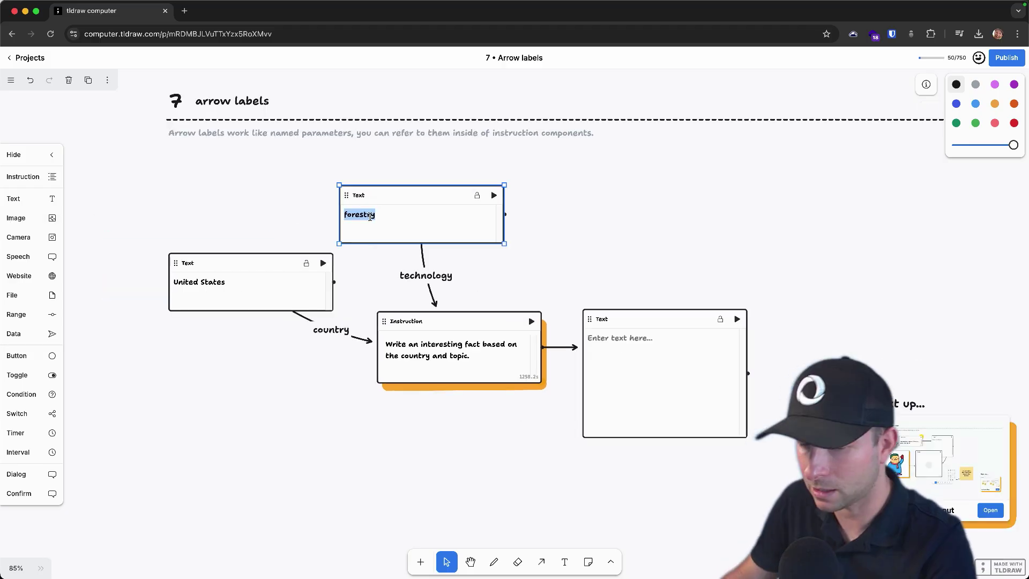
text(Convex.dev)
drag(268, 262, 241, 263)
click(241, 263)
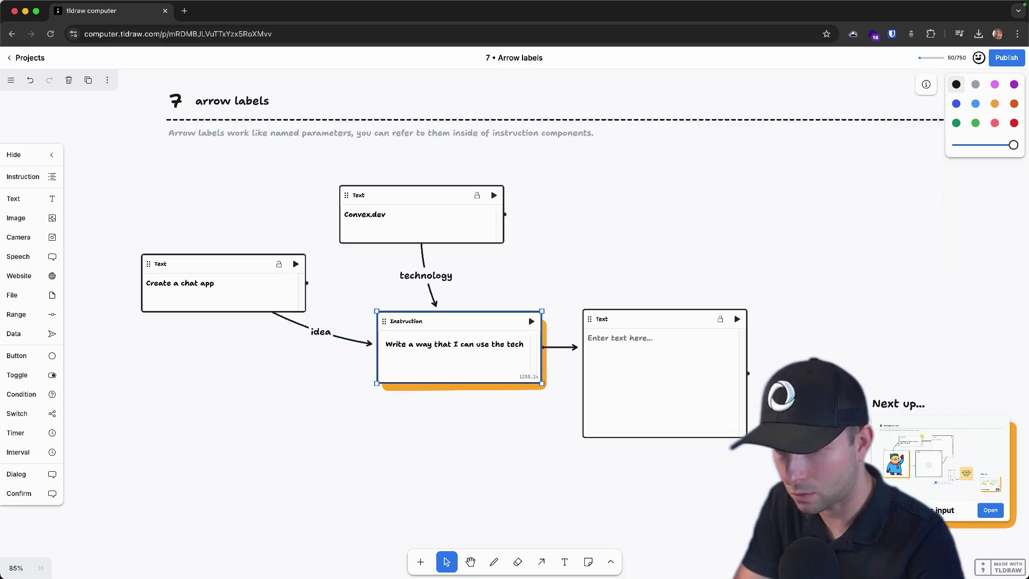
text(nology to col)
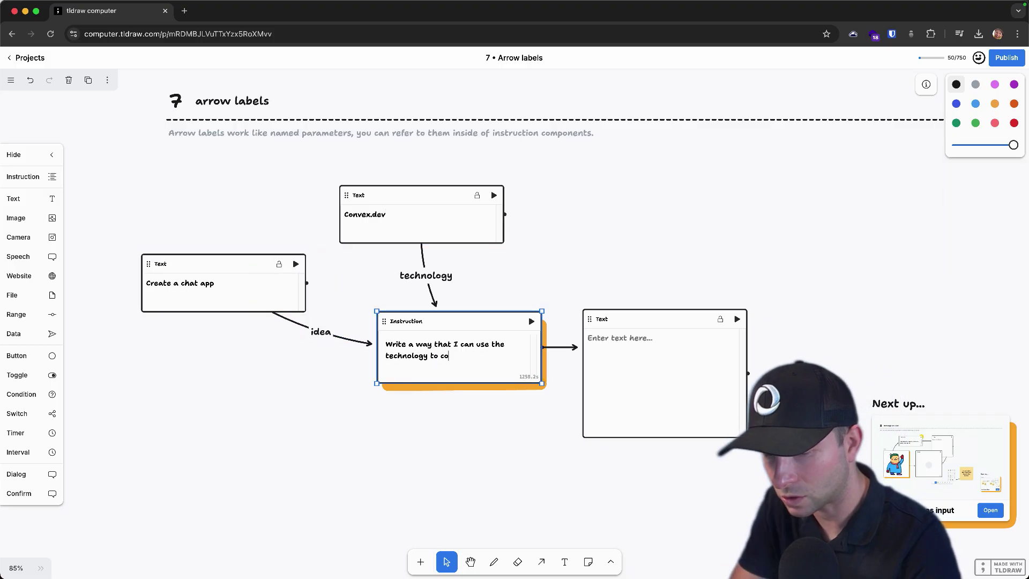
key(BackSpace)
key(BackSpace)
key(BackSpace)
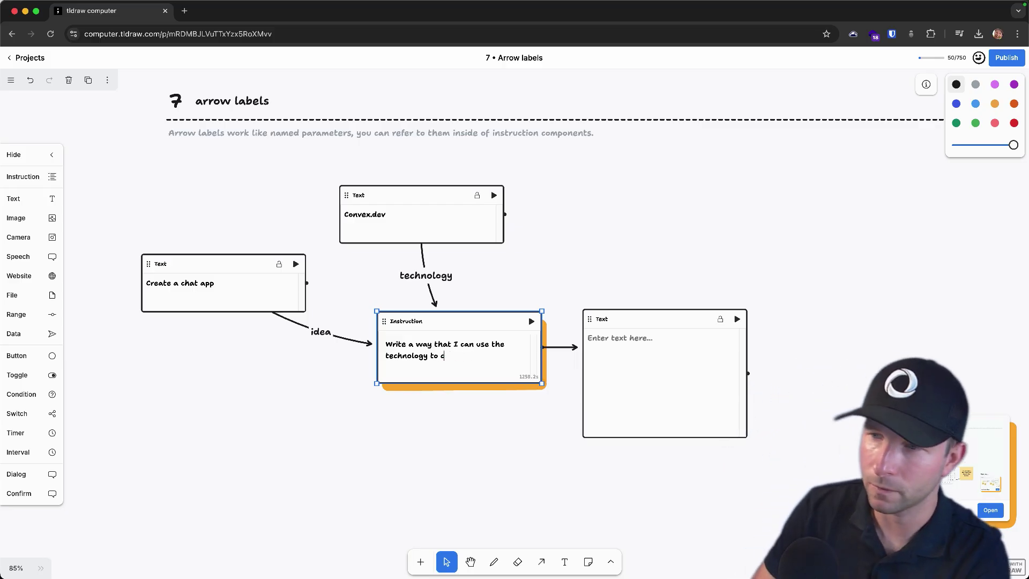
text(solve y i)
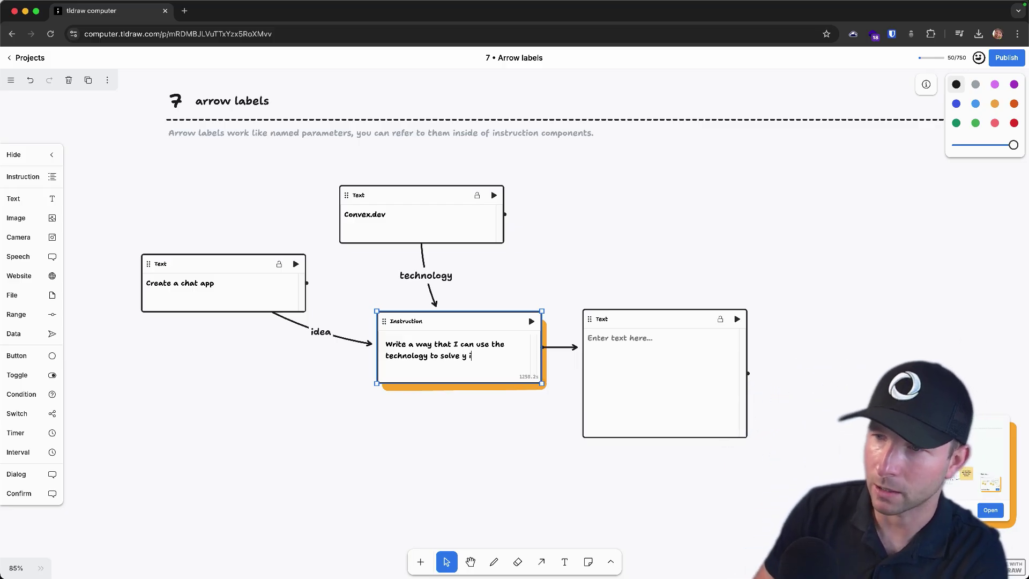
key(BackSpace)
key(BackSpace)
key(BackSpace)
text(my idea)
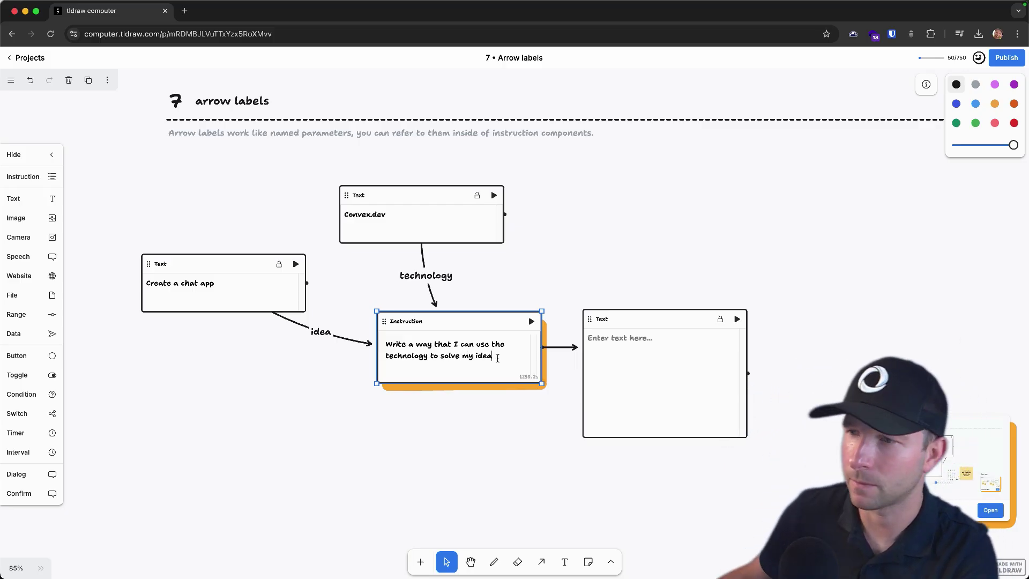
click(531, 322)
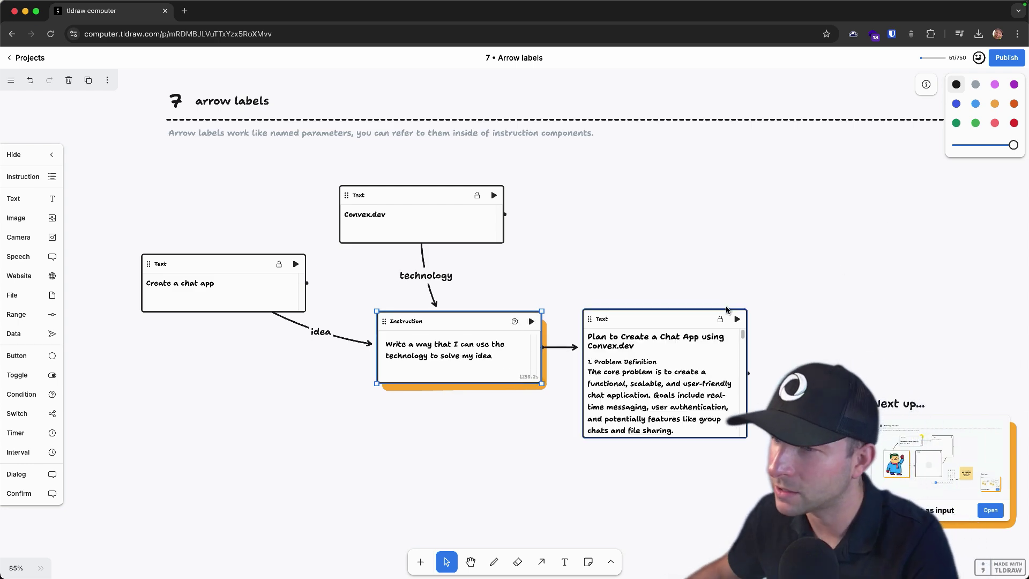
Step: Resize the plan output box, then add a Website component and connect the plan to it
drag(697, 304, 701, 251)
drag(750, 377, 871, 453)
scroll(814, 284, down, 5)
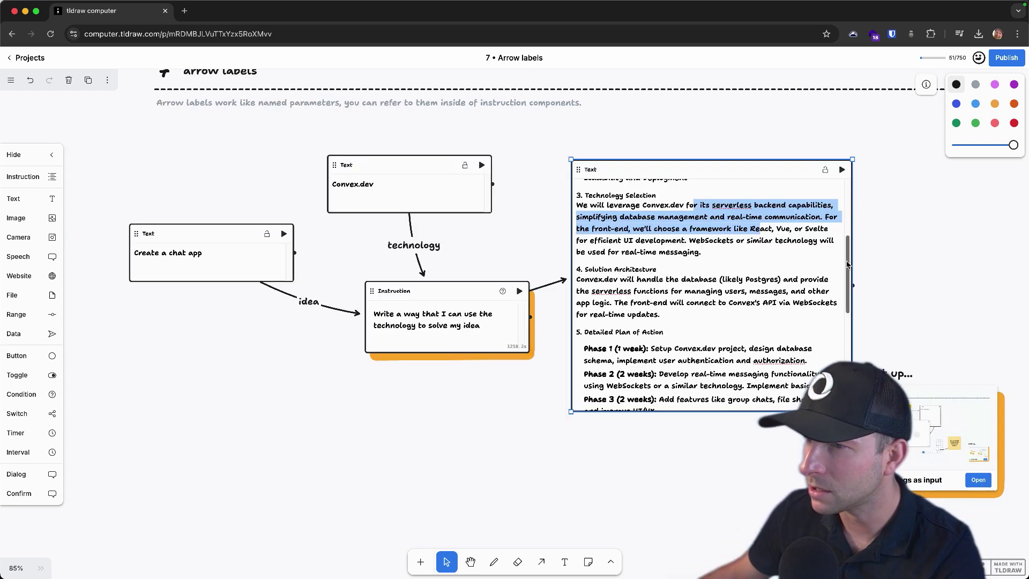
drag(847, 264, 341, 443)
scroll(408, 426, right, 2)
scroll(407, 427, right, 10)
scroll(407, 427, up, 3)
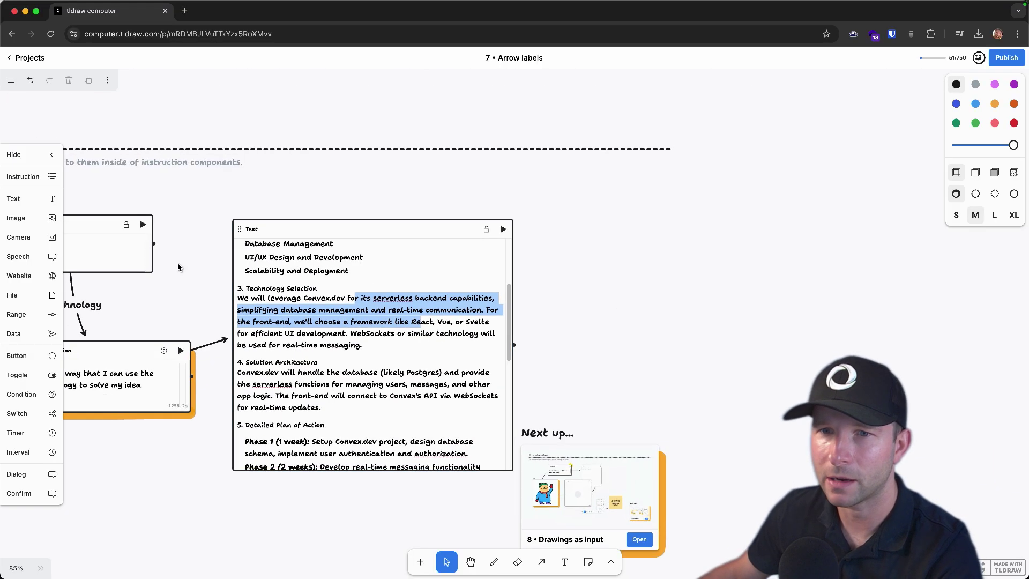
drag(43, 276, 768, 205)
drag(514, 344, 698, 291)
Step: Build the Convex Chat App Plan web page and enlarge the Website component to review its sections
click(919, 204)
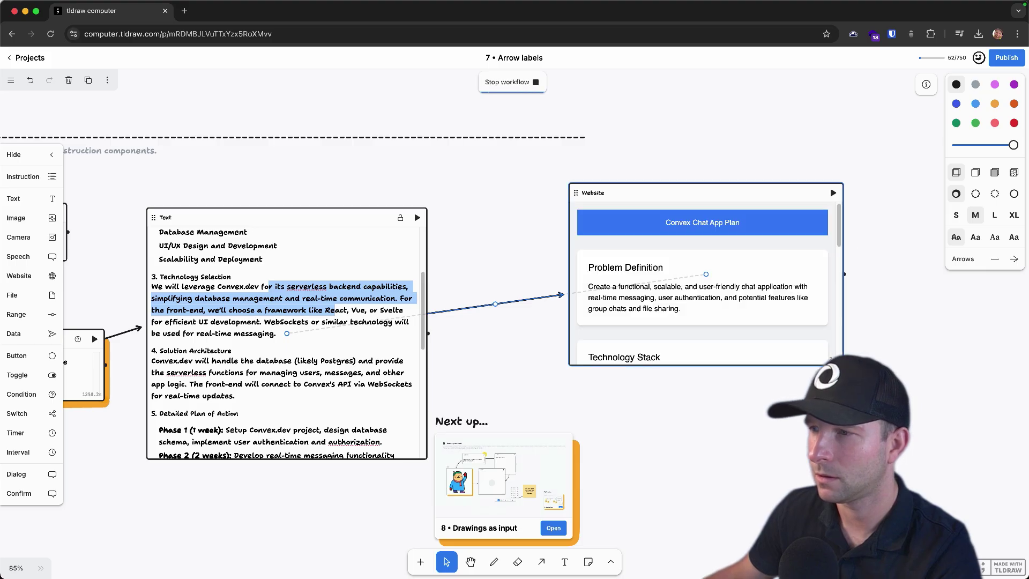
drag(850, 369, 951, 441)
scroll(788, 276, down, 5)
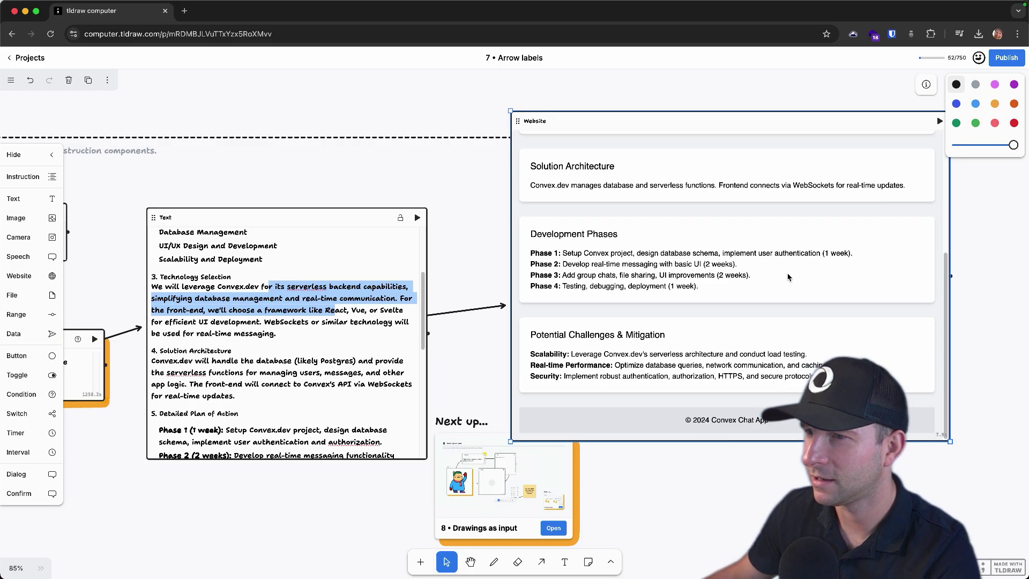
scroll(787, 274, up, 5)
drag(689, 153, 835, 158)
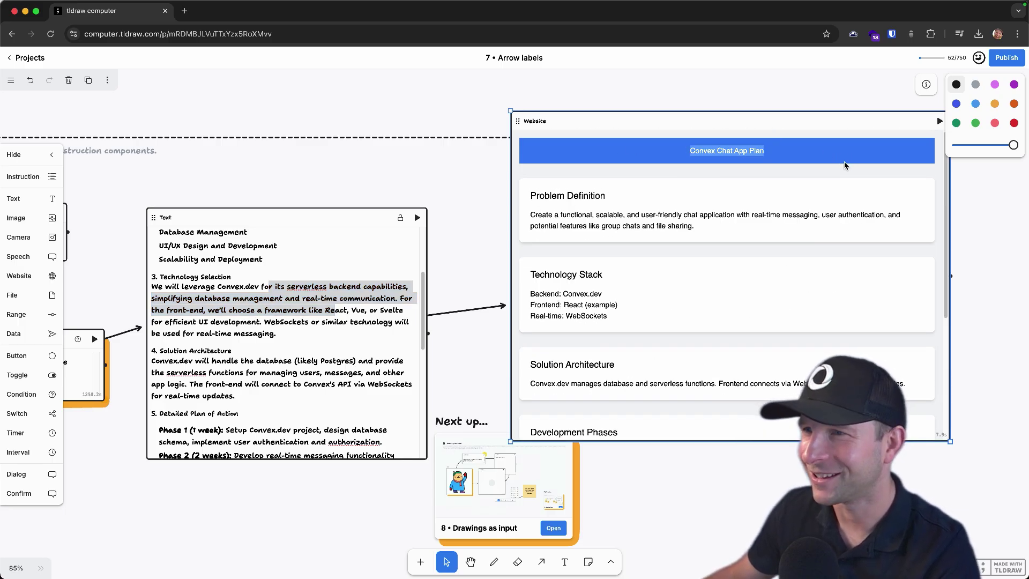
scroll(726, 257, down, 3)
scroll(723, 263, down, 1)
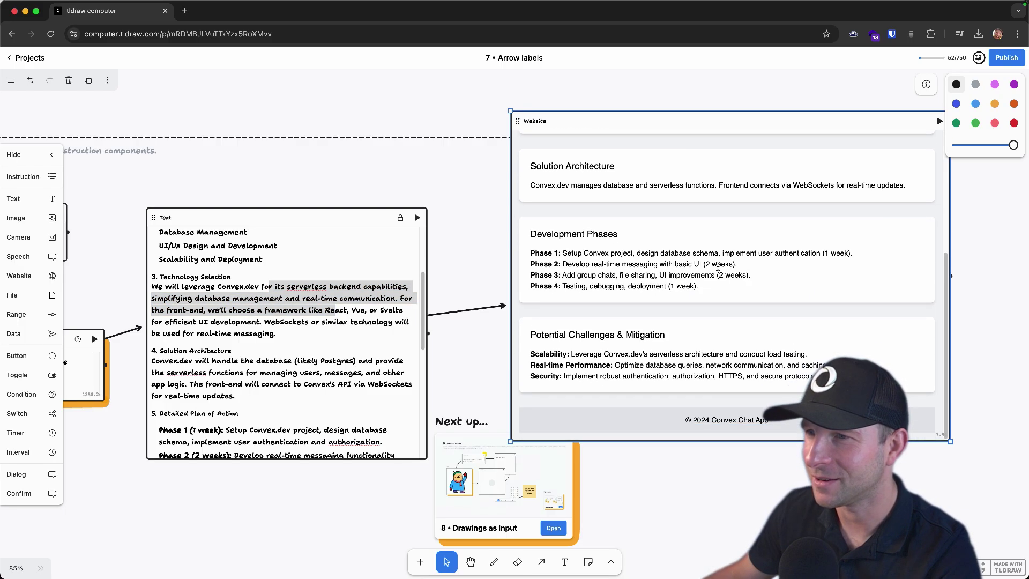
scroll(606, 331, up, 3)
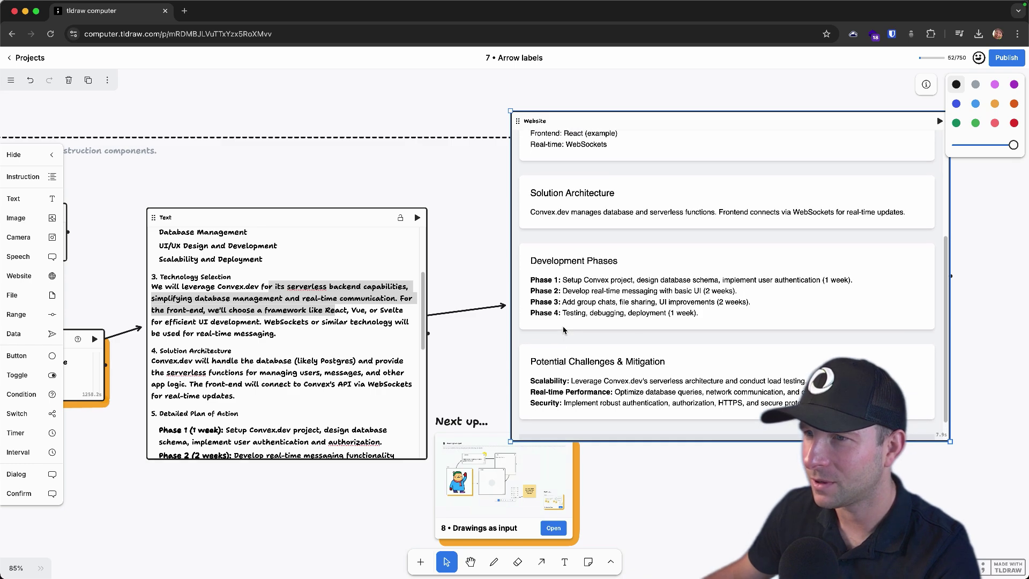
scroll(606, 331, up, 5)
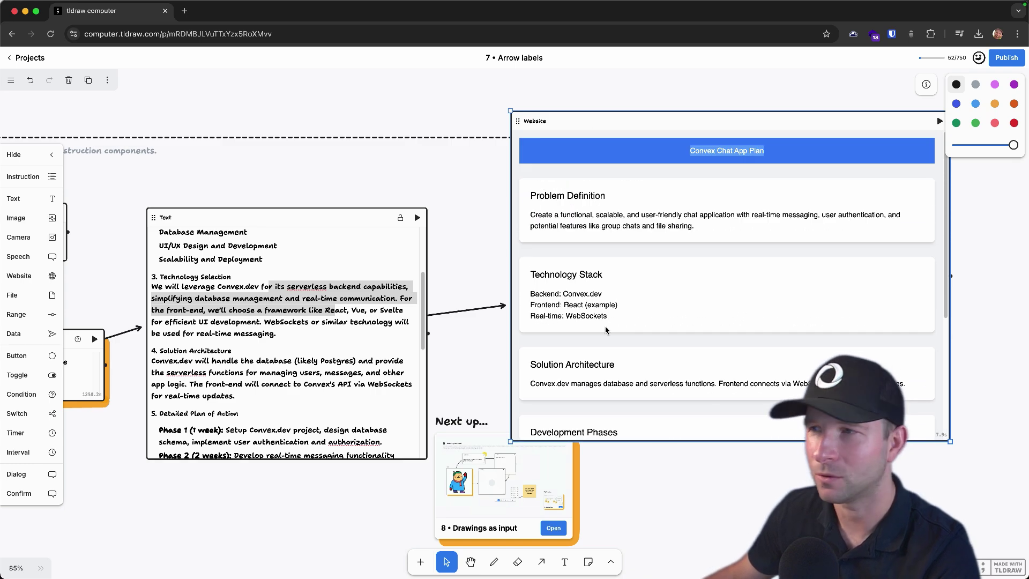
Step: Run the Drawings as input example on the bear drawing and view the 'A Joyful Winter Greeting' critique and snowman image
click(586, 441)
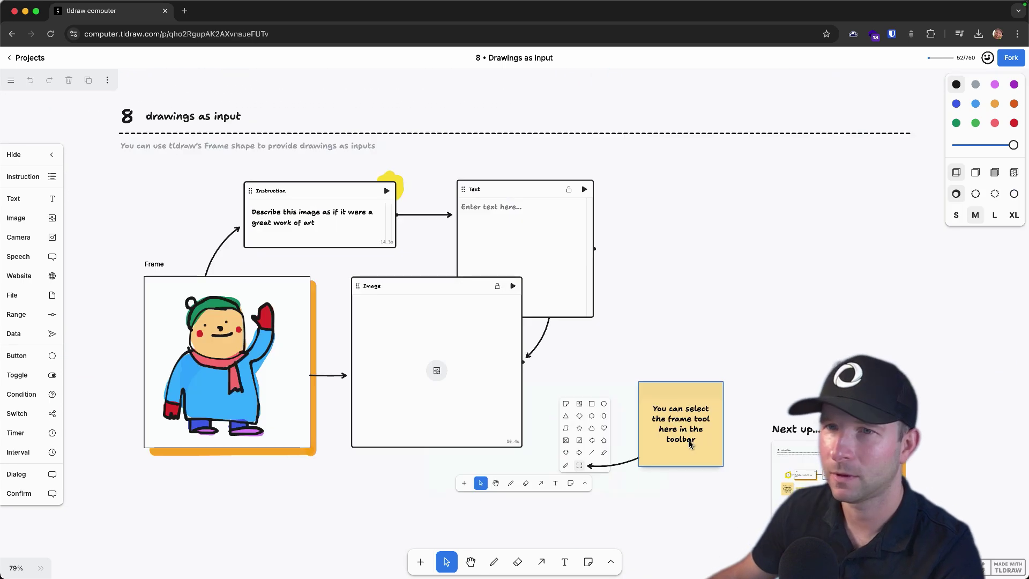
scroll(224, 149, left, 5)
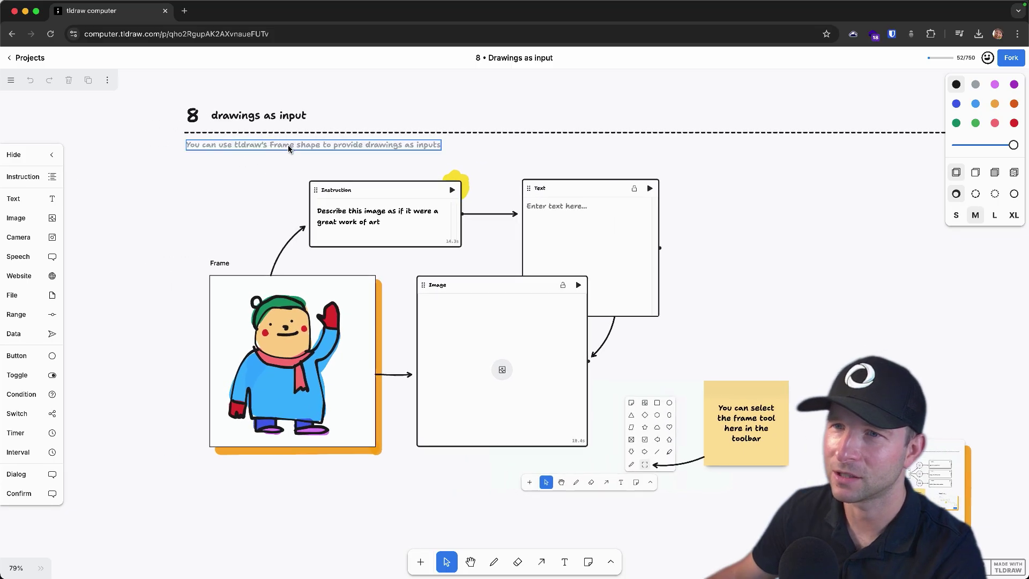
scroll(293, 165, down, 1)
scroll(293, 165, left, 1)
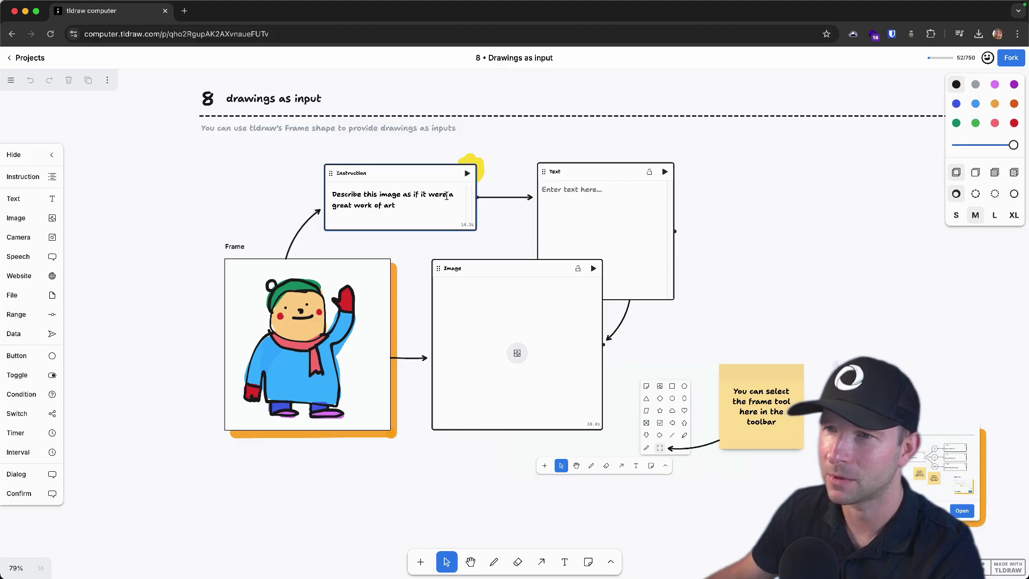
click(467, 174)
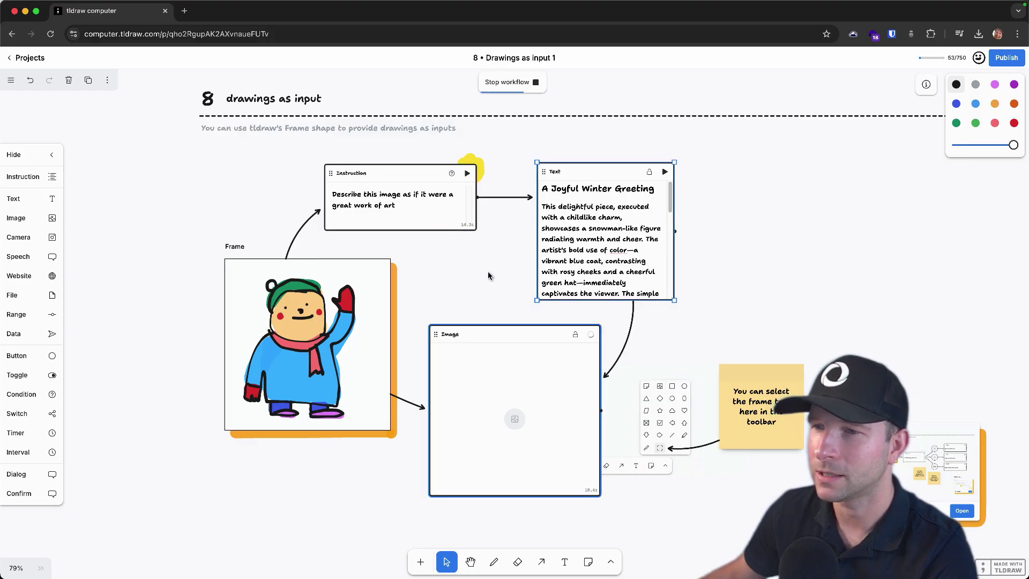
scroll(487, 275, down, 2)
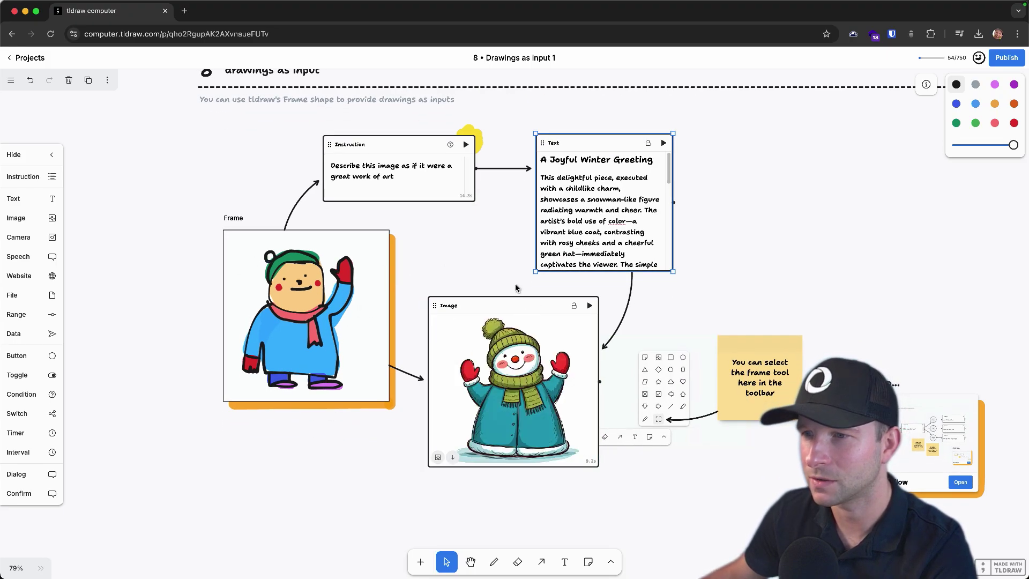
drag(516, 287, 587, 272)
drag(517, 267, 566, 271)
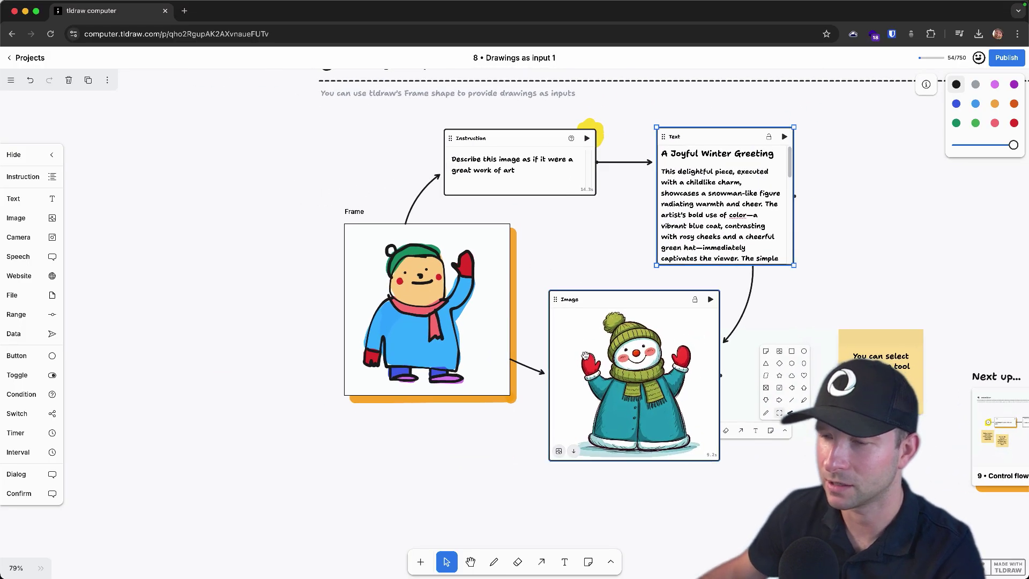
Step: Delete the bear strokes and the leftover pink stroke from the Frame, then switch to freehand drawing
click(358, 241)
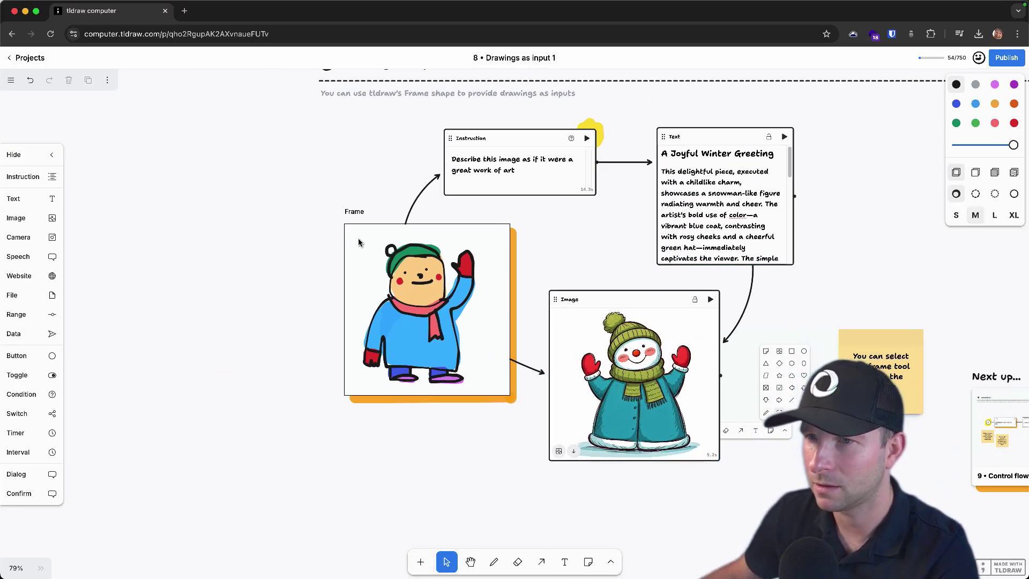
mouse_move(358, 238)
mouse_down()
mouse_move(473, 398)
mouse_move(485, 378)
mouse_up()
key(Delete)
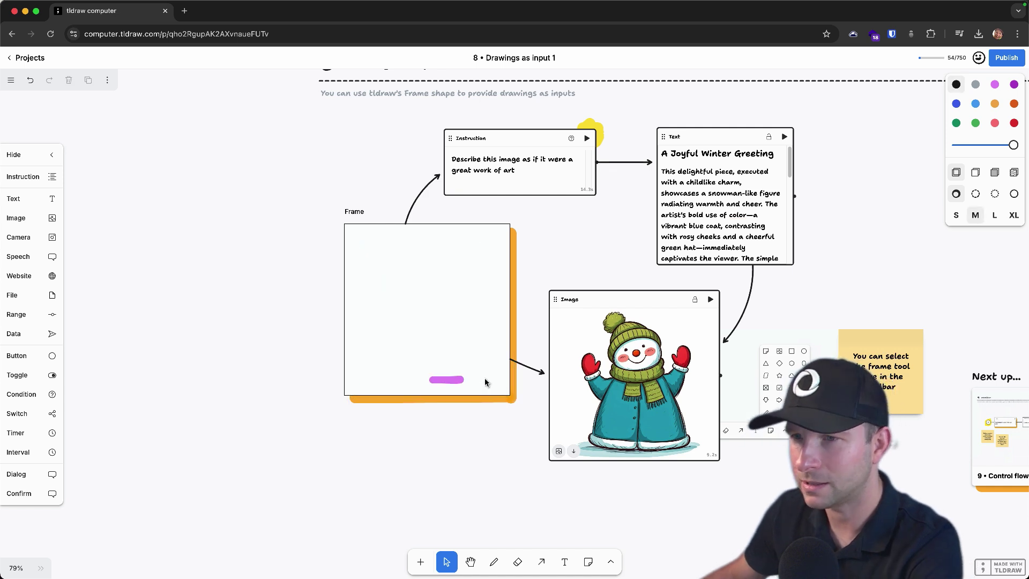
mouse_move(414, 349)
mouse_down()
mouse_move(493, 398)
mouse_move(491, 383)
mouse_up()
key(Delete)
click(494, 562)
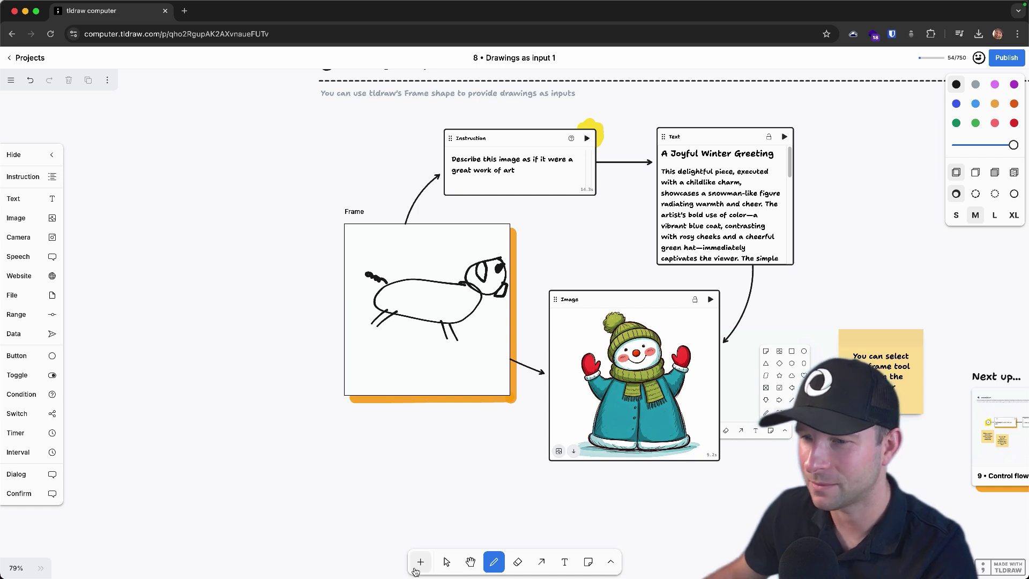
Step: Rerun the instruction on the dog sketch, read the dog critique, then open '9 • Control flow'
click(446, 562)
click(586, 140)
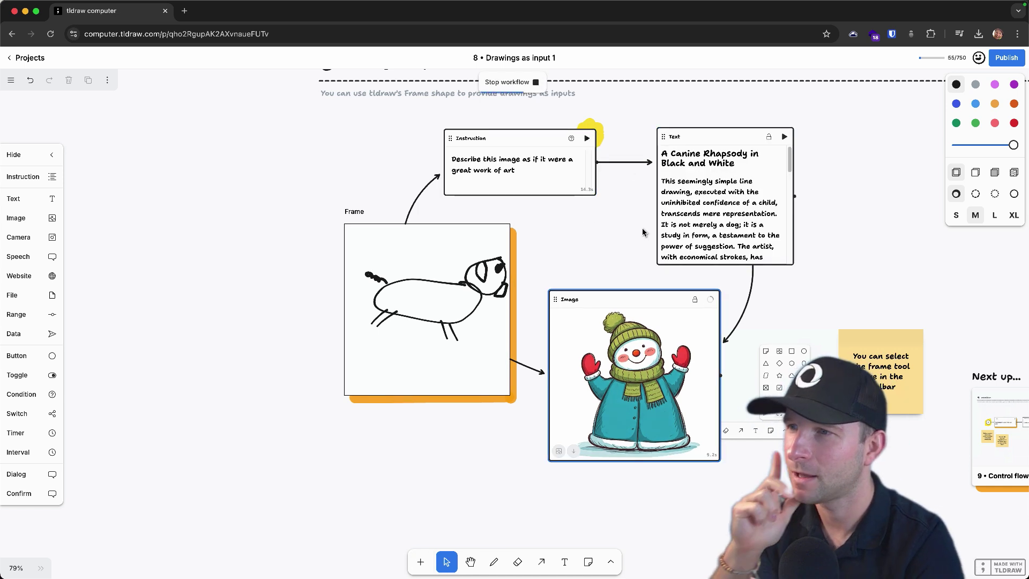
scroll(726, 194, down, 1)
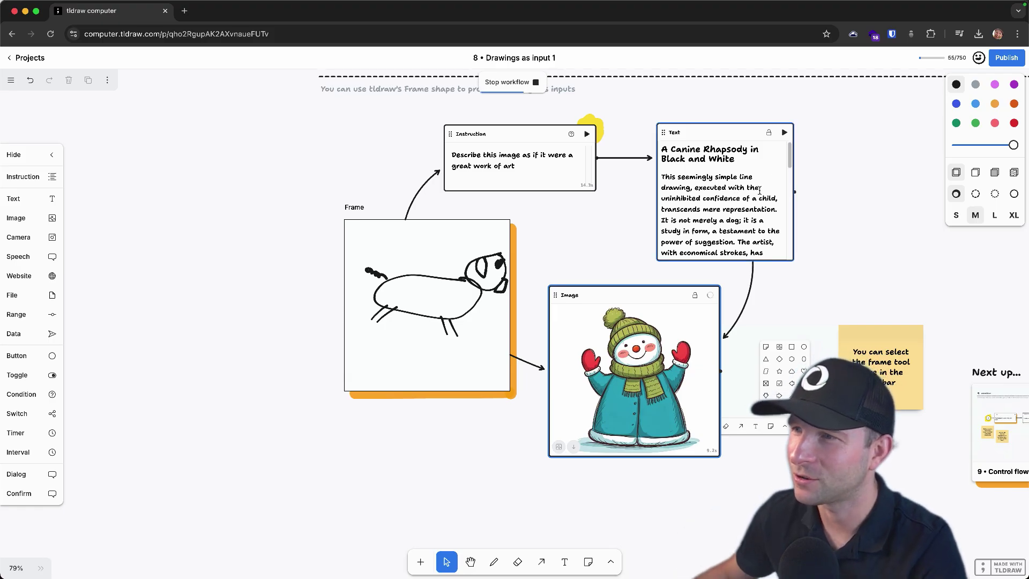
click(791, 161)
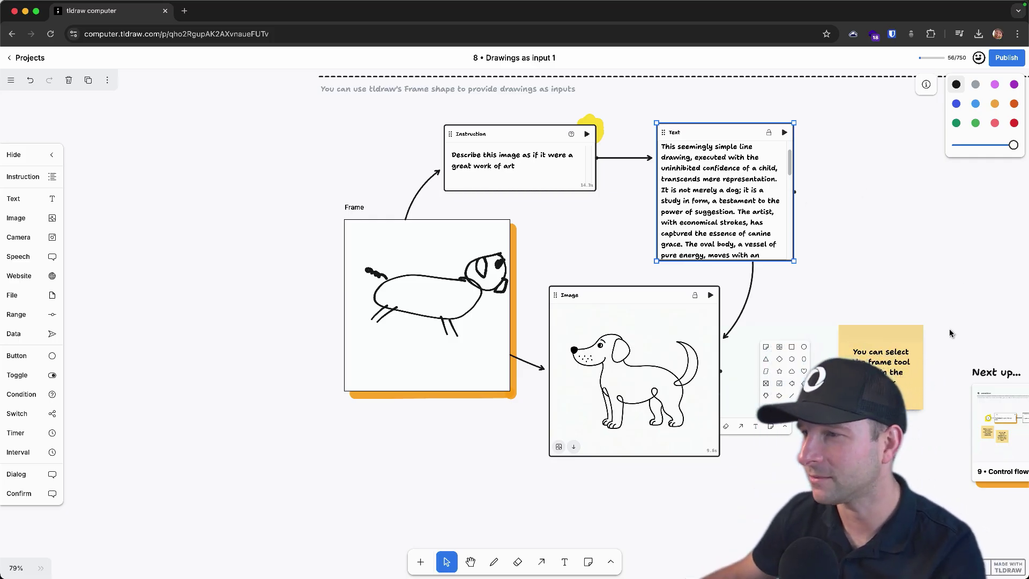
scroll(943, 298, right, 10)
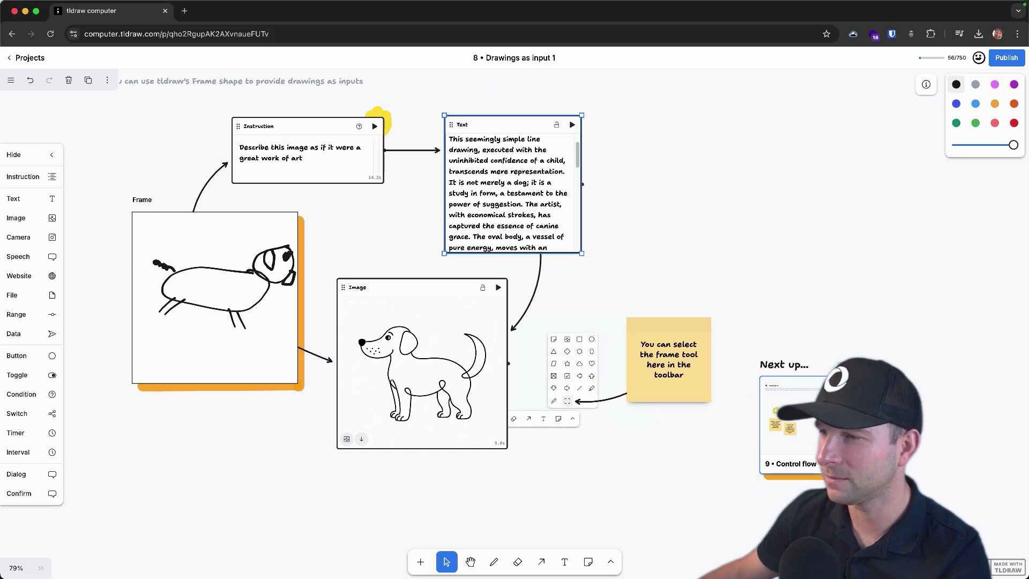
click(793, 429)
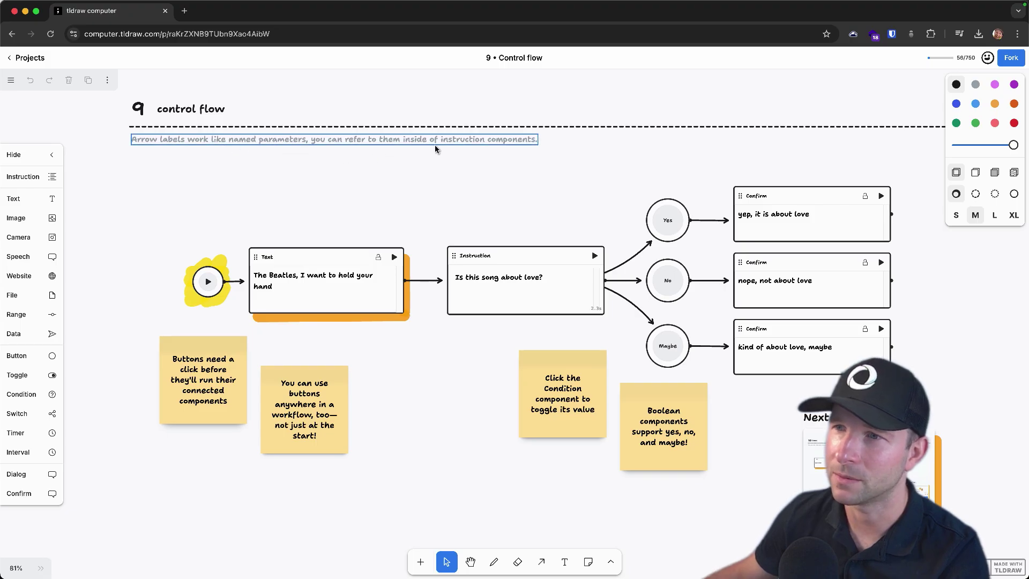
Step: Run the Control flow workflow and dismiss its 'yep, it is about love' alert
scroll(556, 188, right, 2)
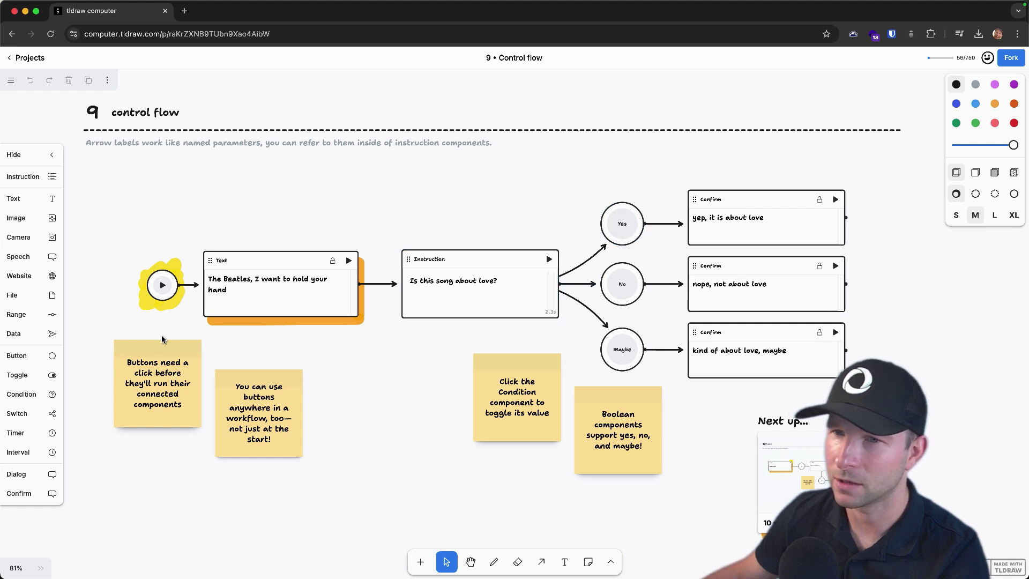
click(163, 286)
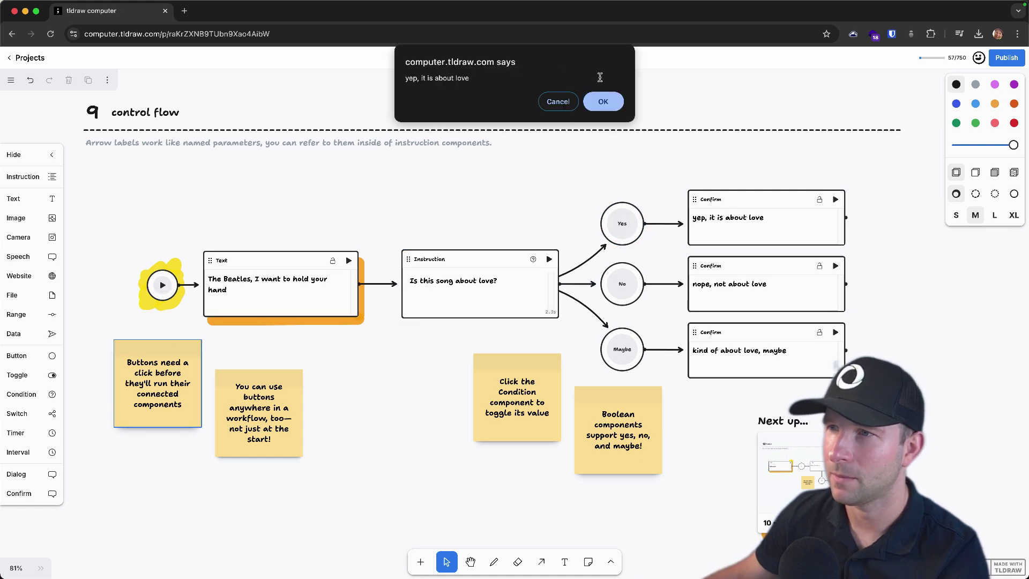
click(604, 101)
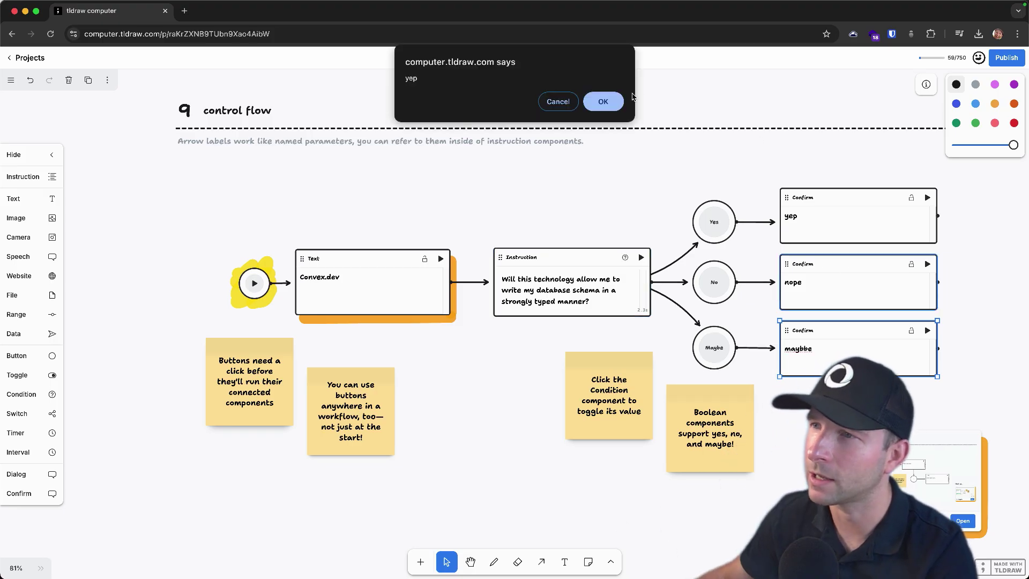
Step: After the Convex.dev 'yep', change the input text to Firebase and dismiss the 'nope' answer
click(616, 101)
click(356, 283)
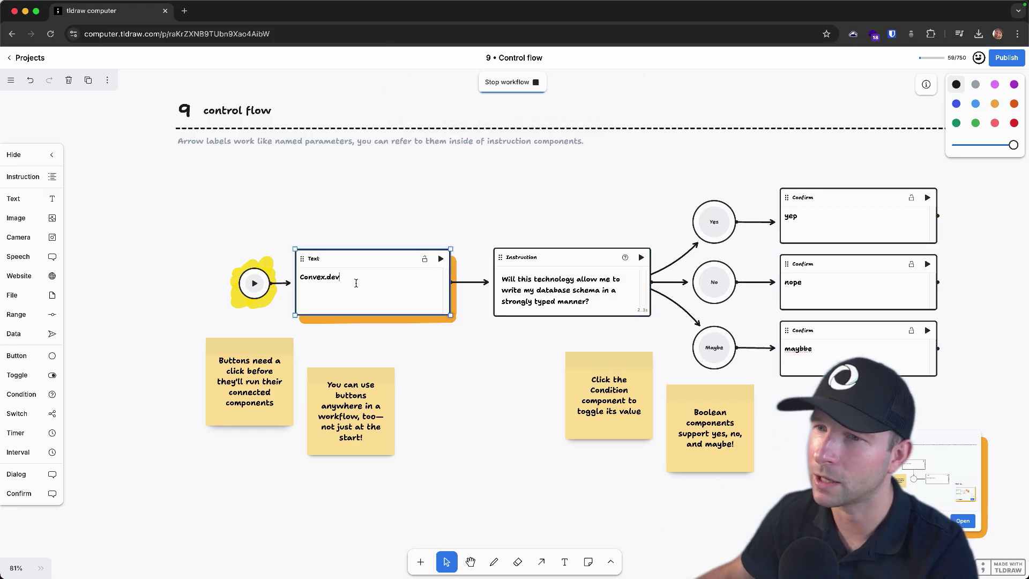
shift+click(321, 279)
text(Firebase)
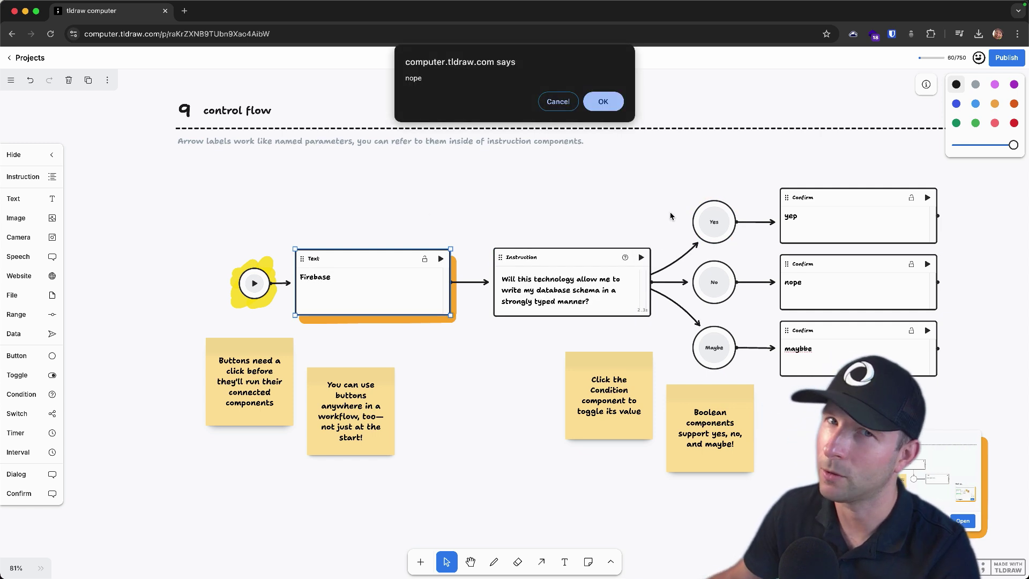
click(616, 105)
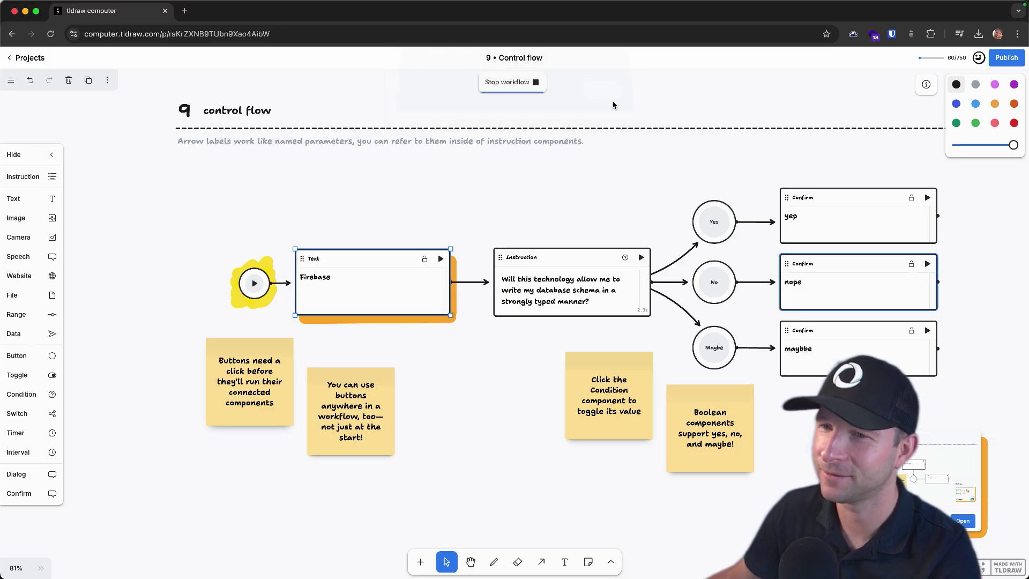
Step: Open '11 • Toggles' and send the move 'Open the mailbox' to update the game state
click(972, 522)
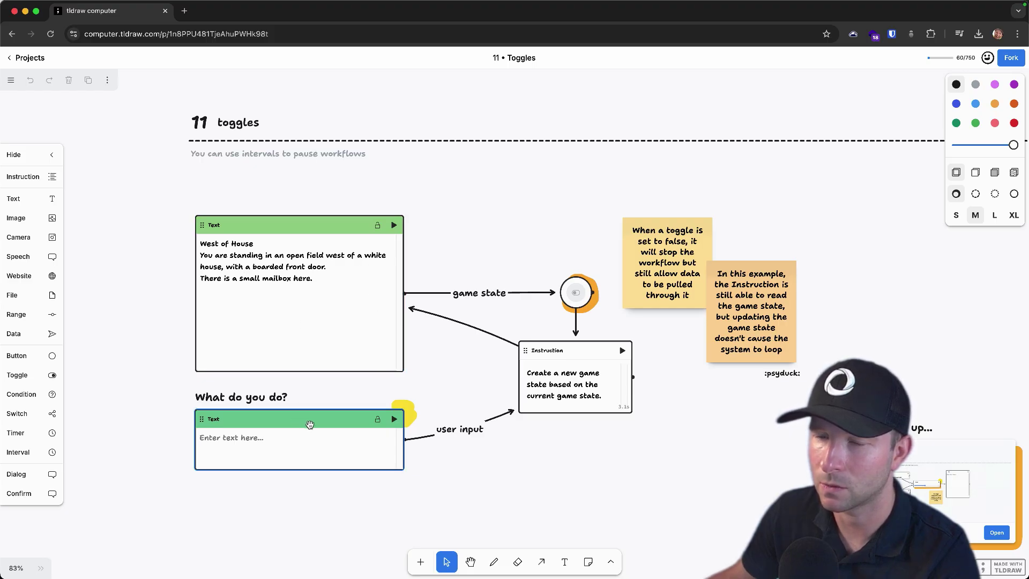
scroll(509, 476, down, 2)
click(283, 408)
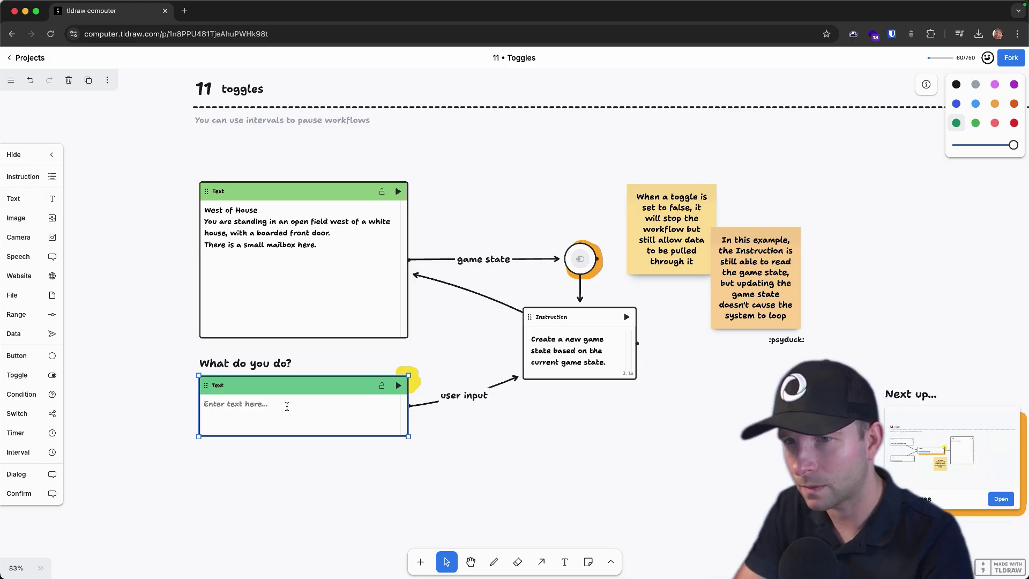
text(Opoe)
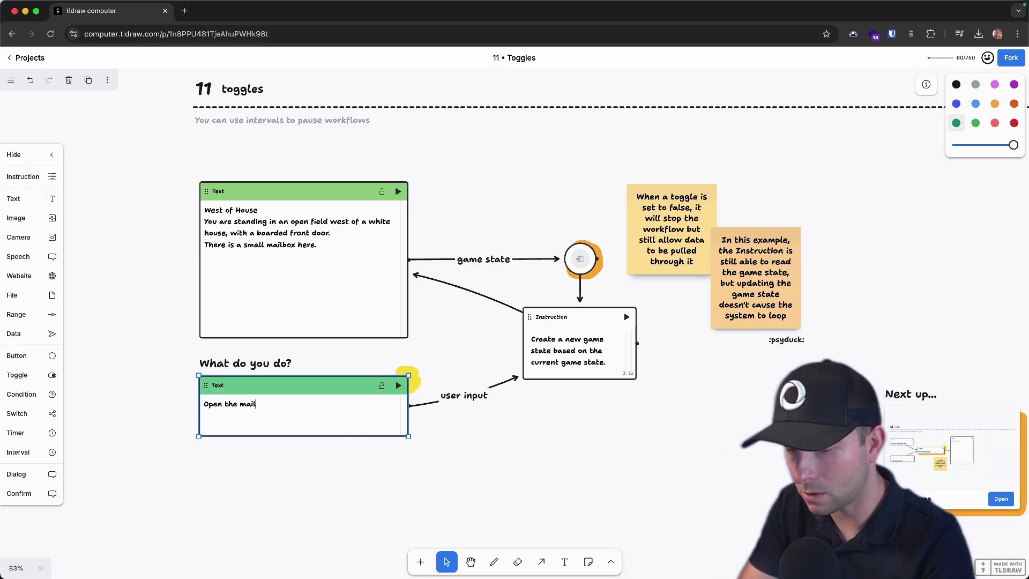
click(400, 387)
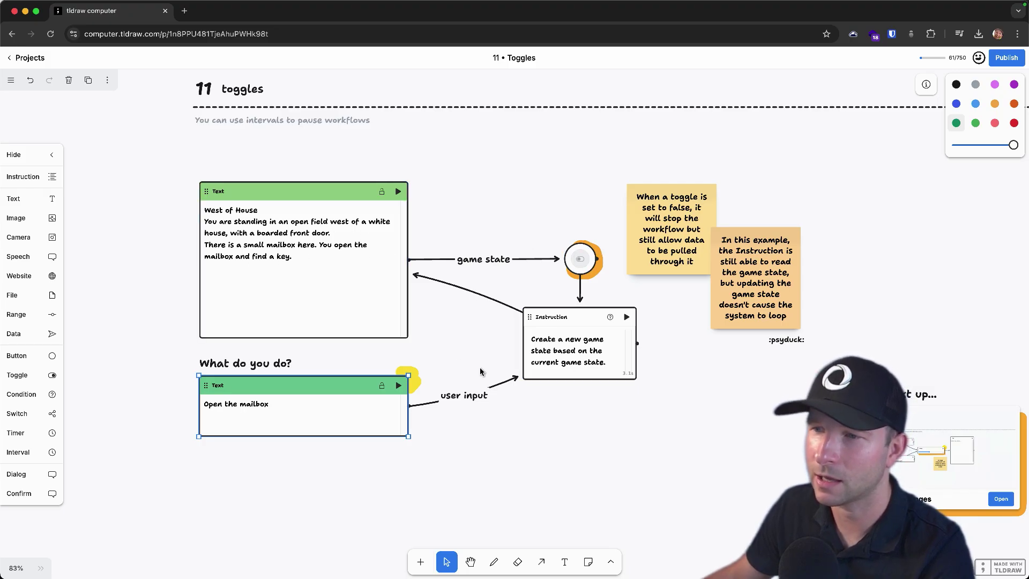
Step: Replace the move with examining the key and run it, so the front door opens
double_click(343, 405)
click(206, 403)
triple_click(205, 403)
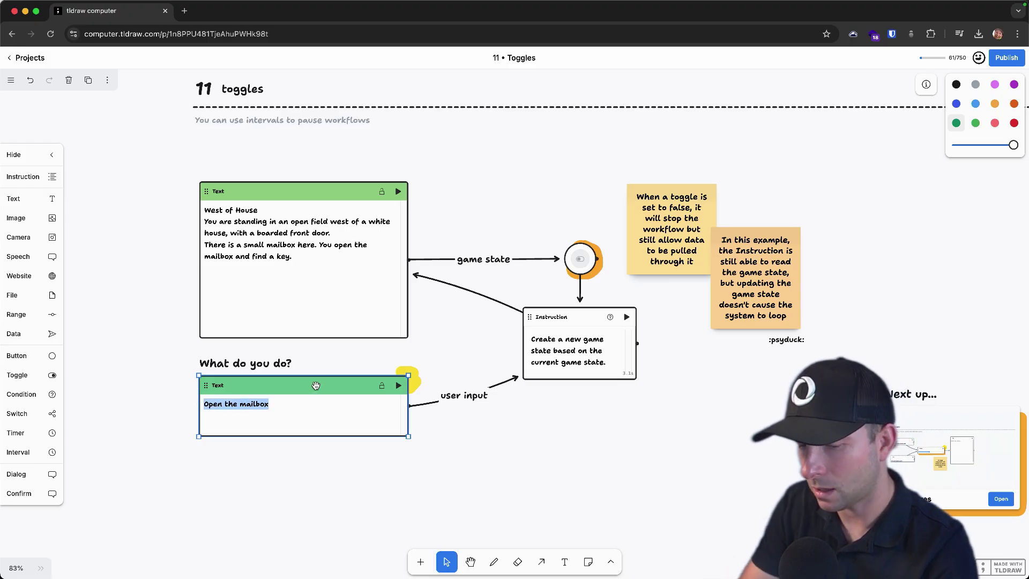
text(Examin)
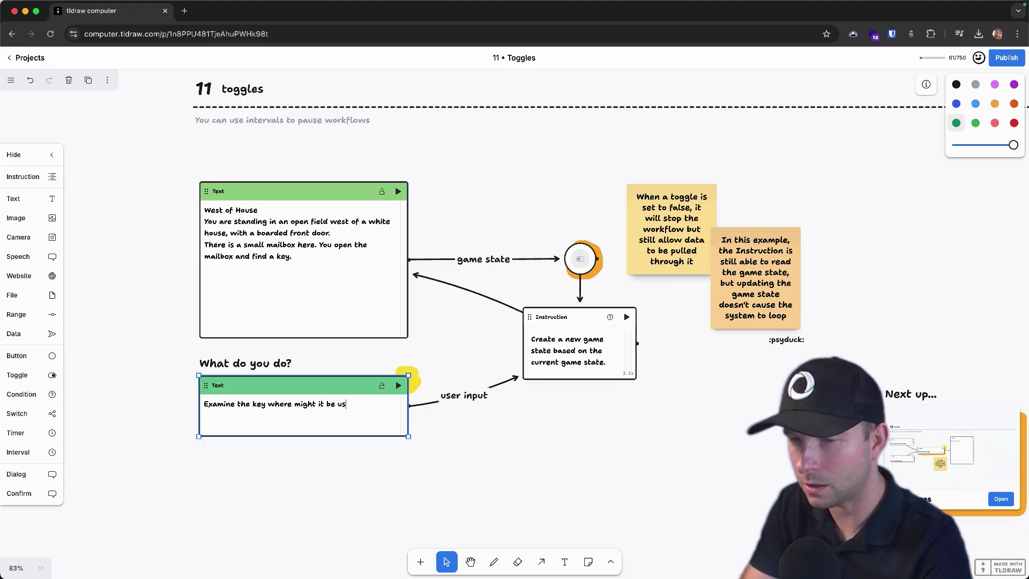
click(398, 386)
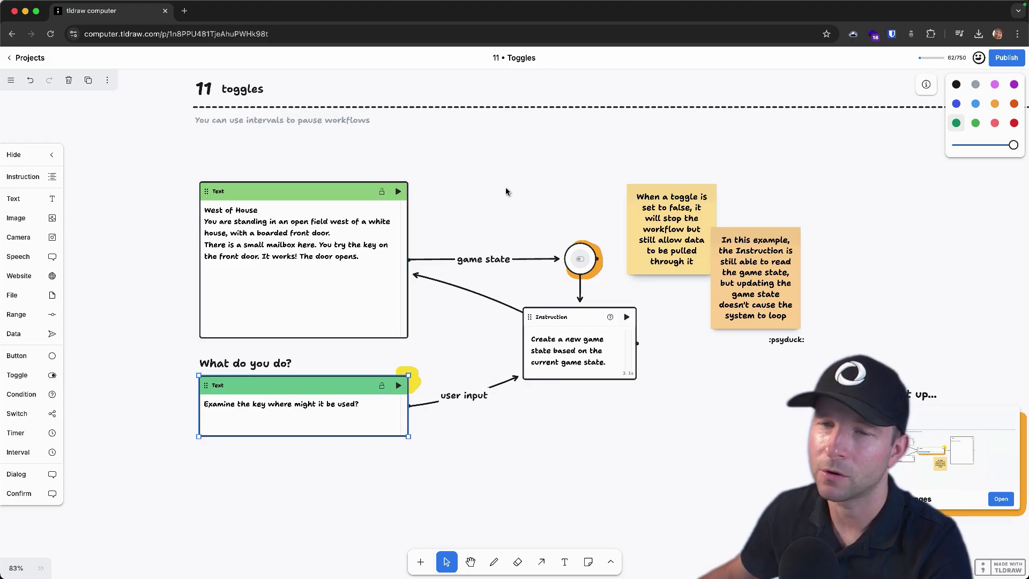
scroll(323, 262, up, 2)
scroll(420, 200, up, 2)
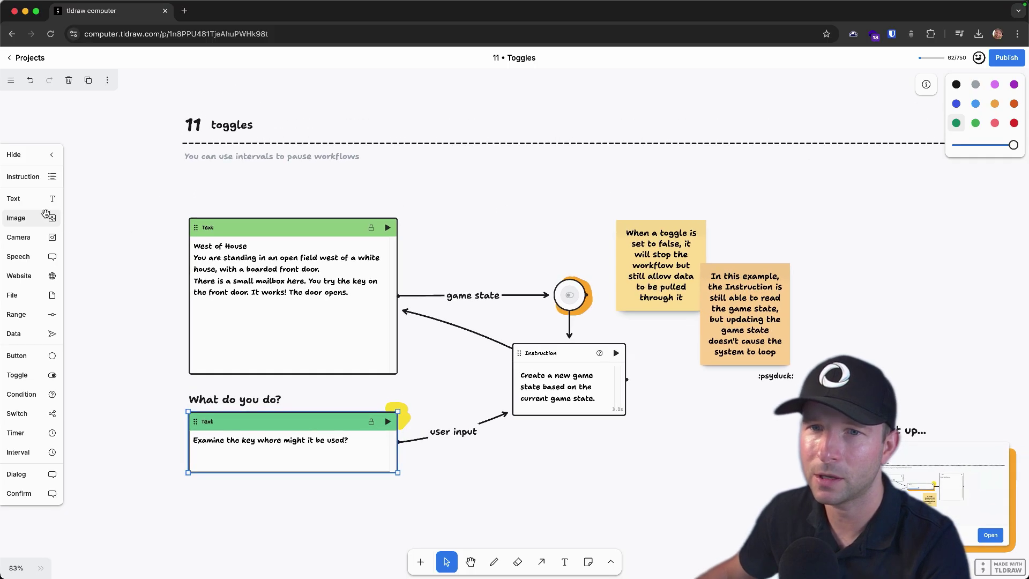
Step: Add an Image component above the toggle and connect the West of House story text to it
drag(16, 217, 568, 278)
drag(502, 311, 484, 186)
click(383, 268)
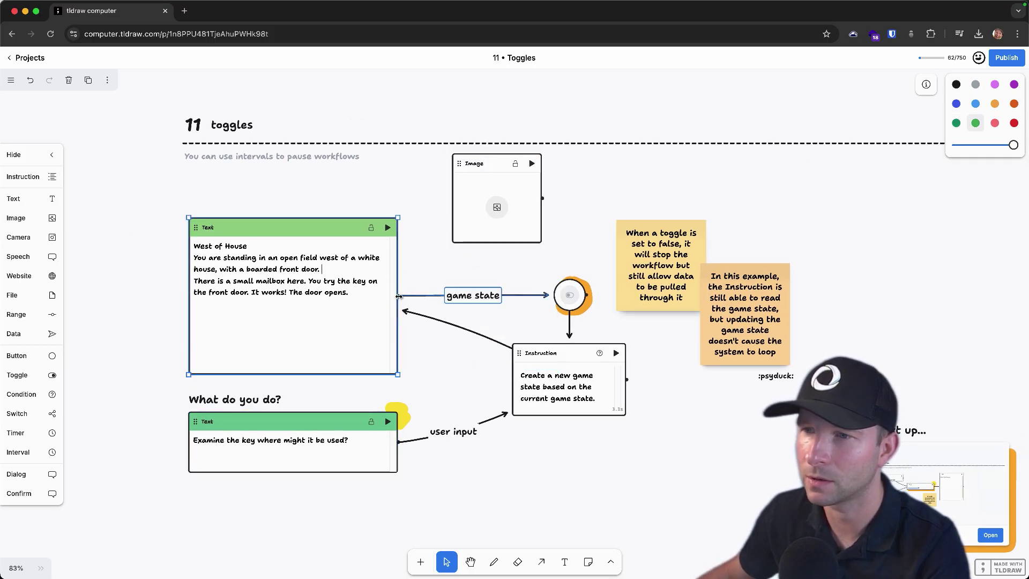
drag(401, 296, 498, 206)
click(401, 291)
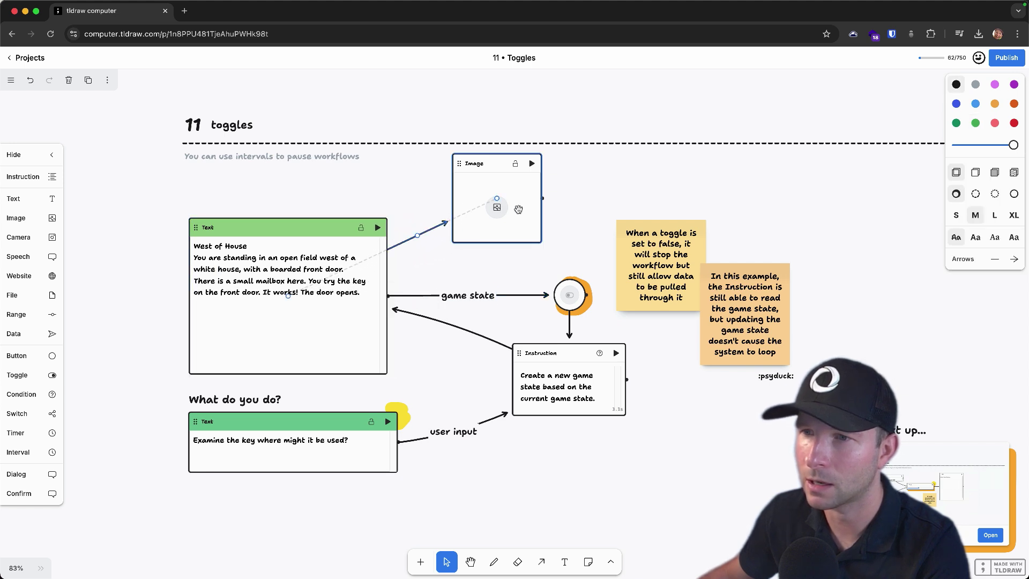
Step: Generate the white house picture, enlarge the Image node and move it above the dashed line
drag(490, 163, 481, 167)
click(523, 168)
drag(531, 250, 573, 287)
drag(499, 168, 485, 115)
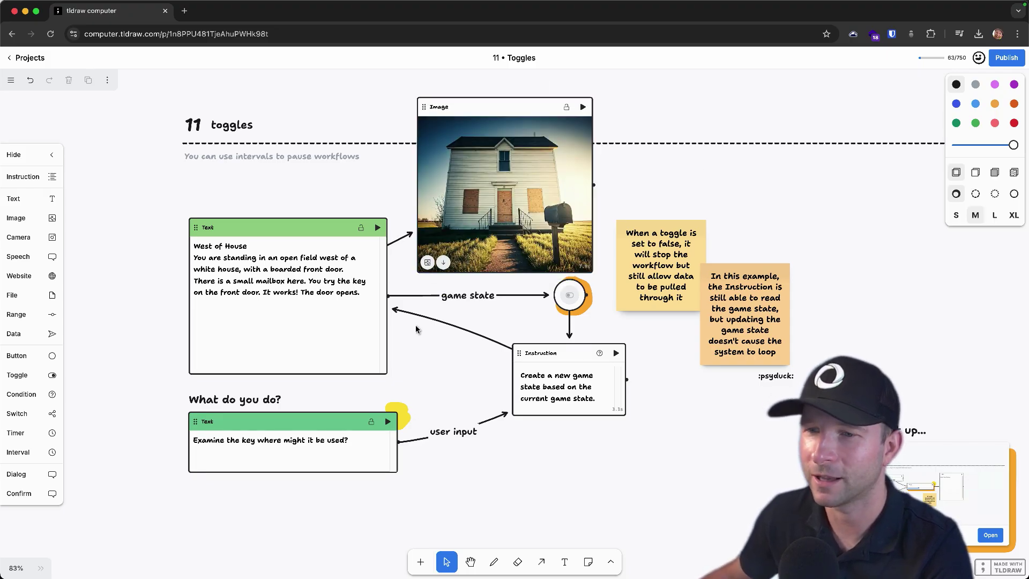
Step: Change the player's action to 'Go inside the house and look around' and run the turn
click(354, 442)
drag(349, 440, 196, 436)
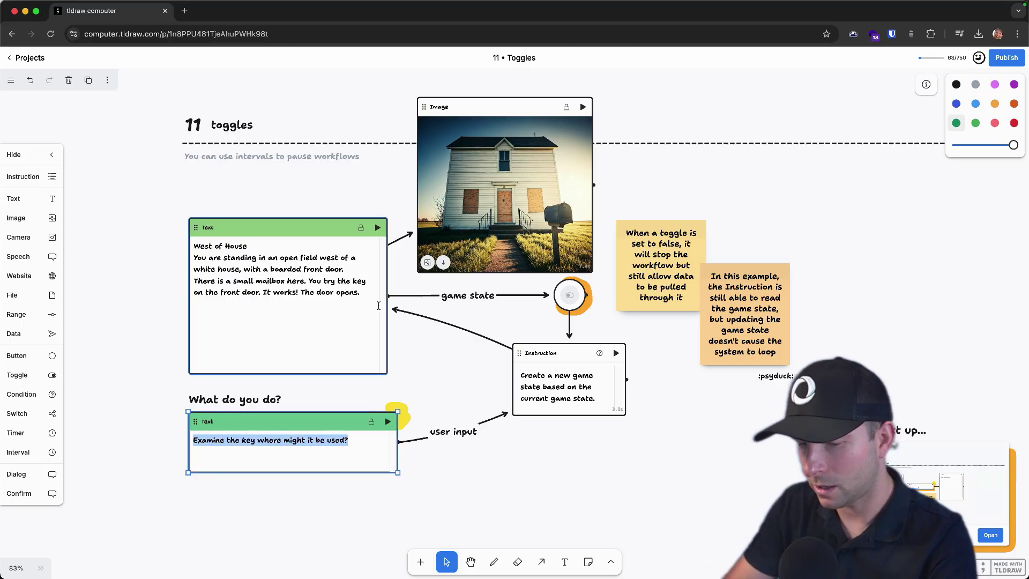
text(G)
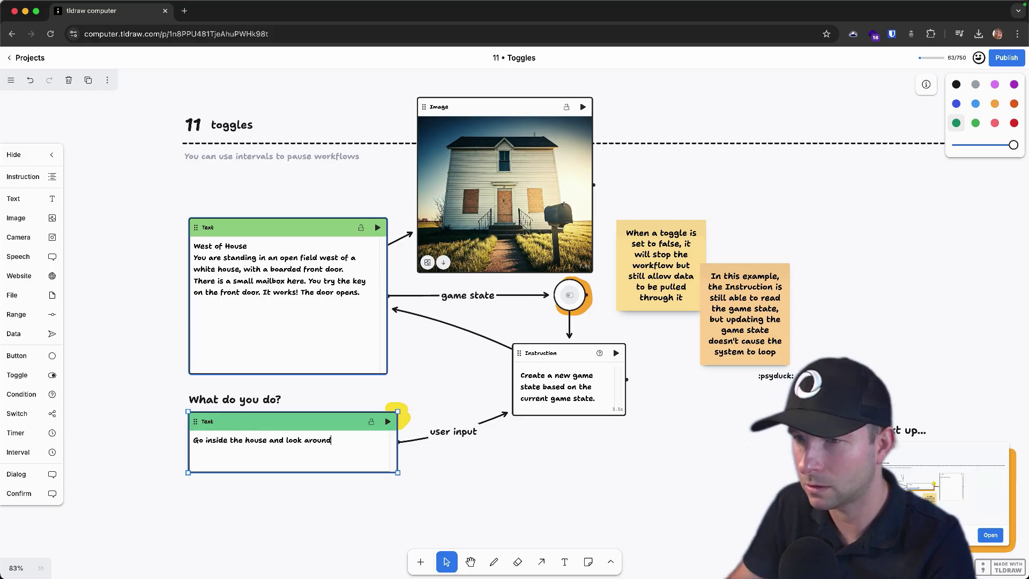
click(388, 422)
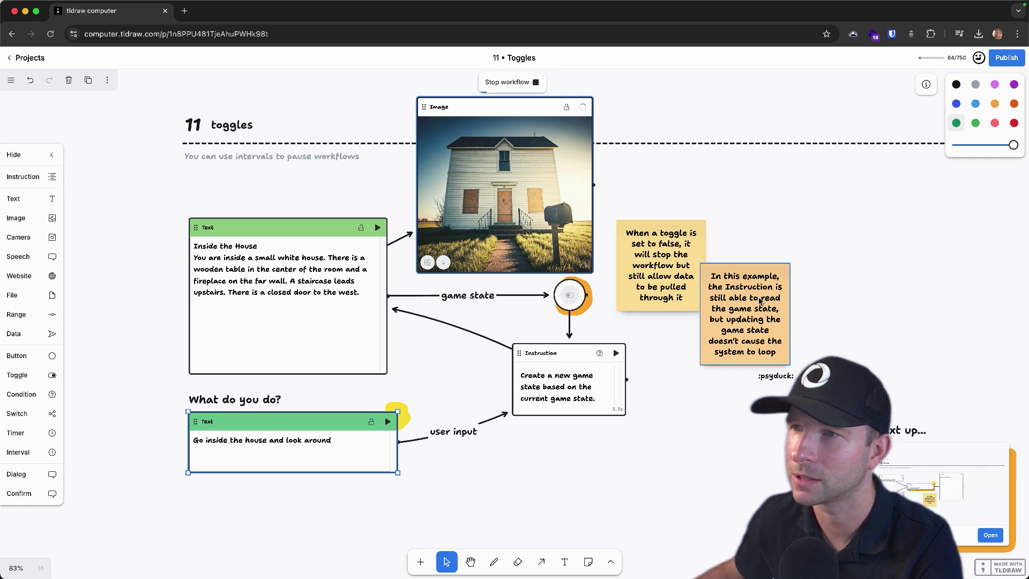
scroll(520, 217, up, 2)
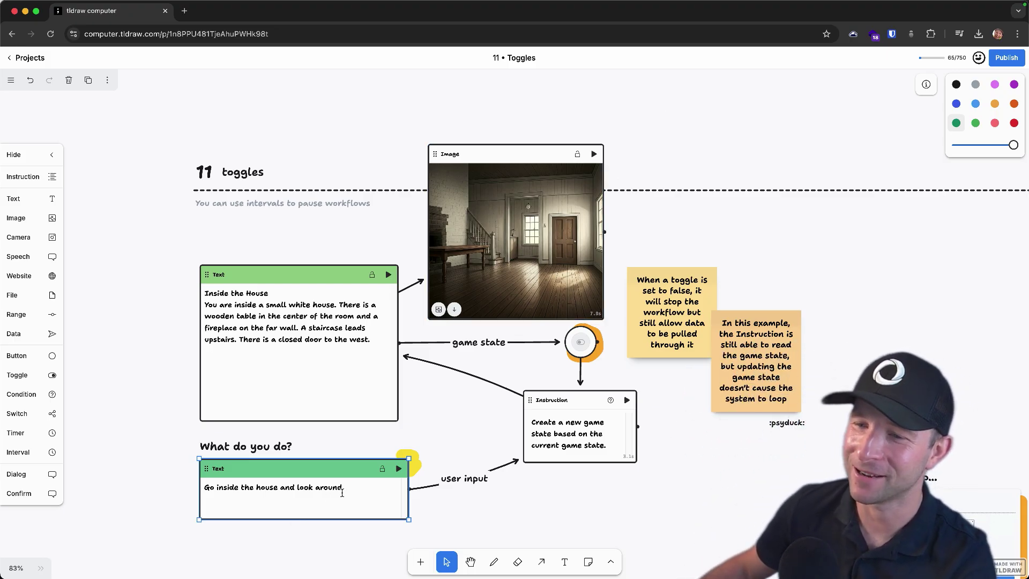
Step: Enter 'Go up the stairs' as the action and run it, then open '12 • Ranges'
double_click(208, 488)
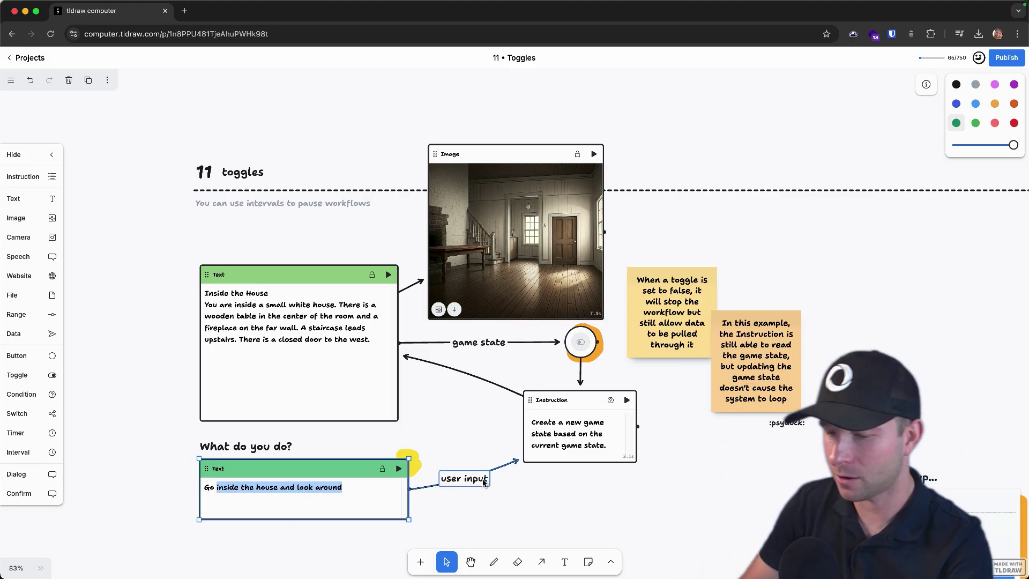
text(Go up the stairs)
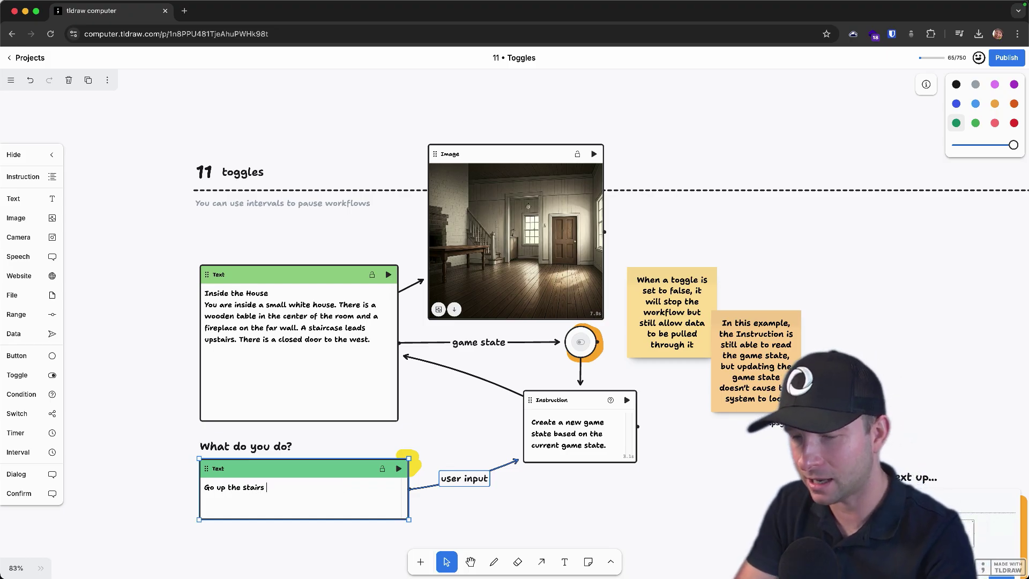
key(super+Return)
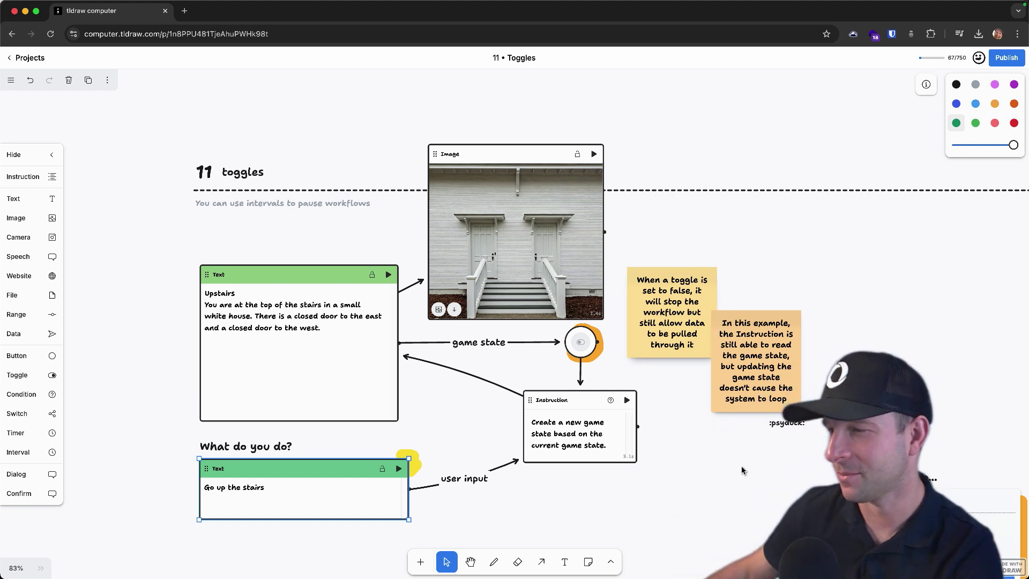
scroll(793, 339, down, 3)
scroll(793, 338, right, 3)
click(790, 423)
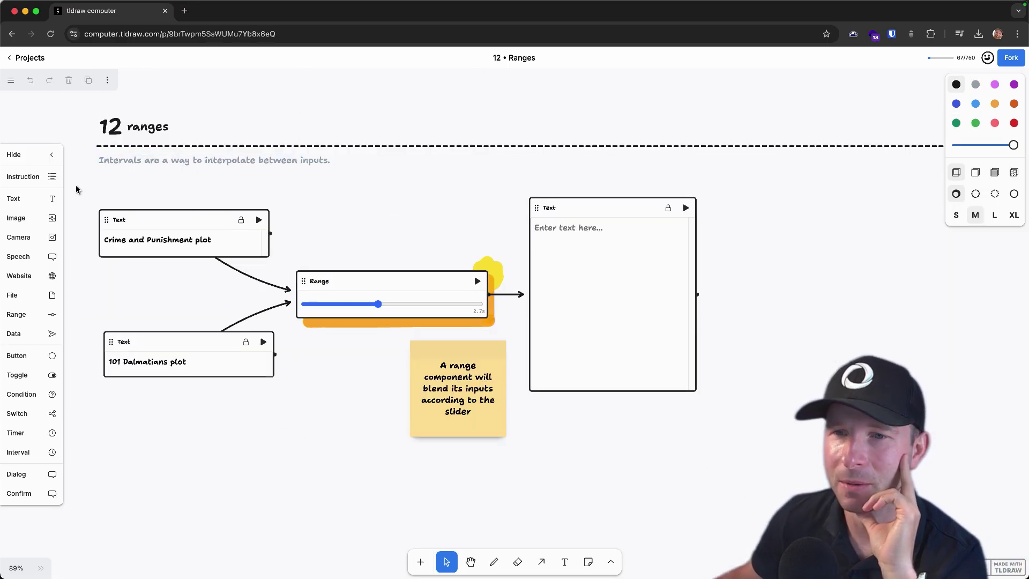
Step: Blend Convex.dev and Firebase with the slider at the middle, one end and near the other end
scroll(630, 292, down, 3)
scroll(631, 292, up, 3)
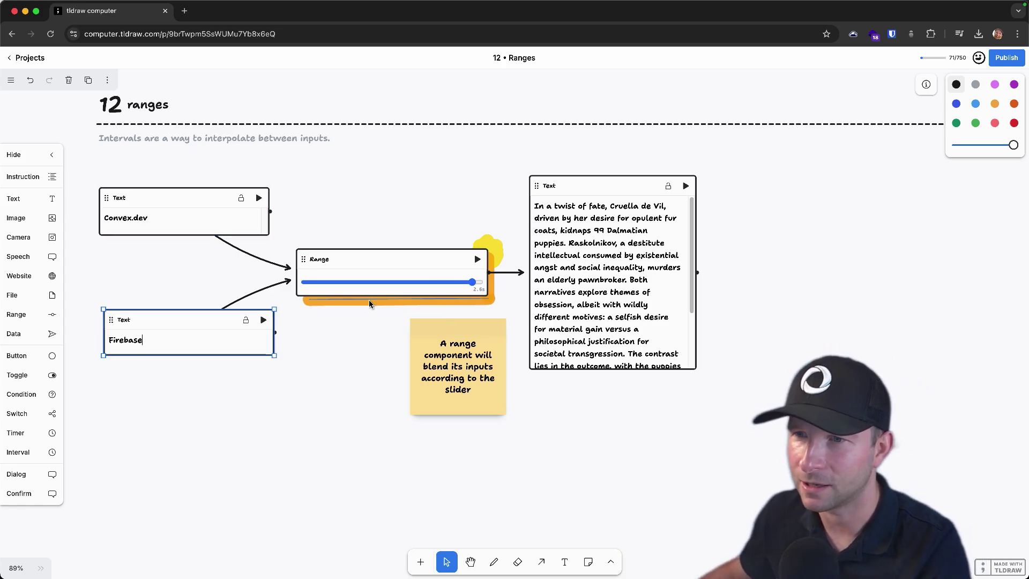
click(478, 259)
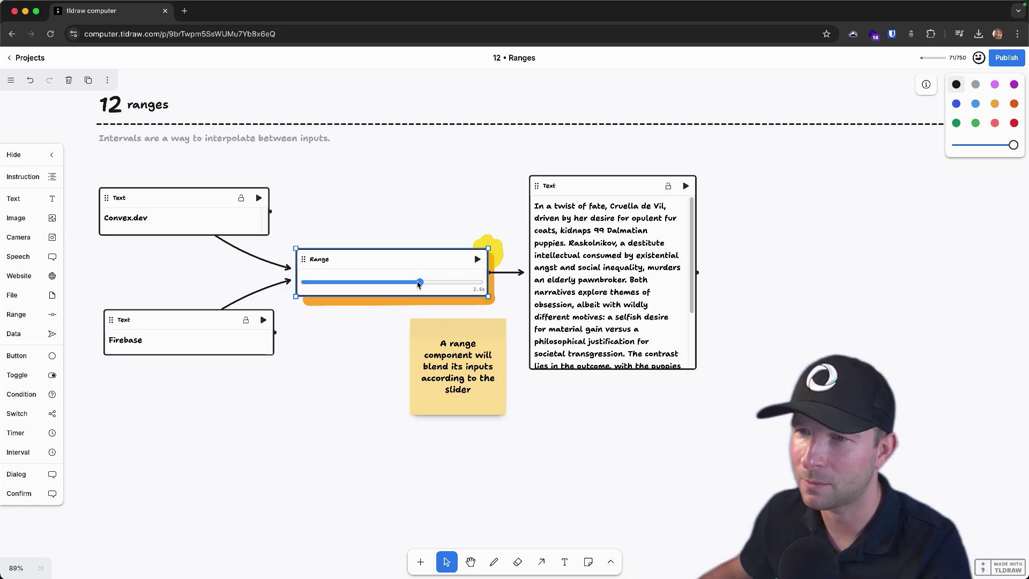
click(478, 260)
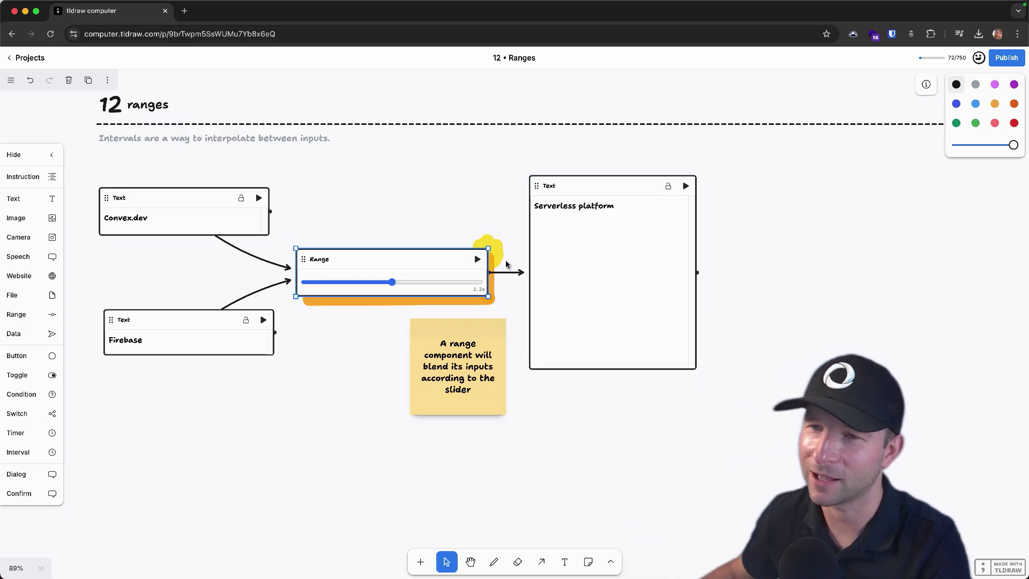
click(314, 283)
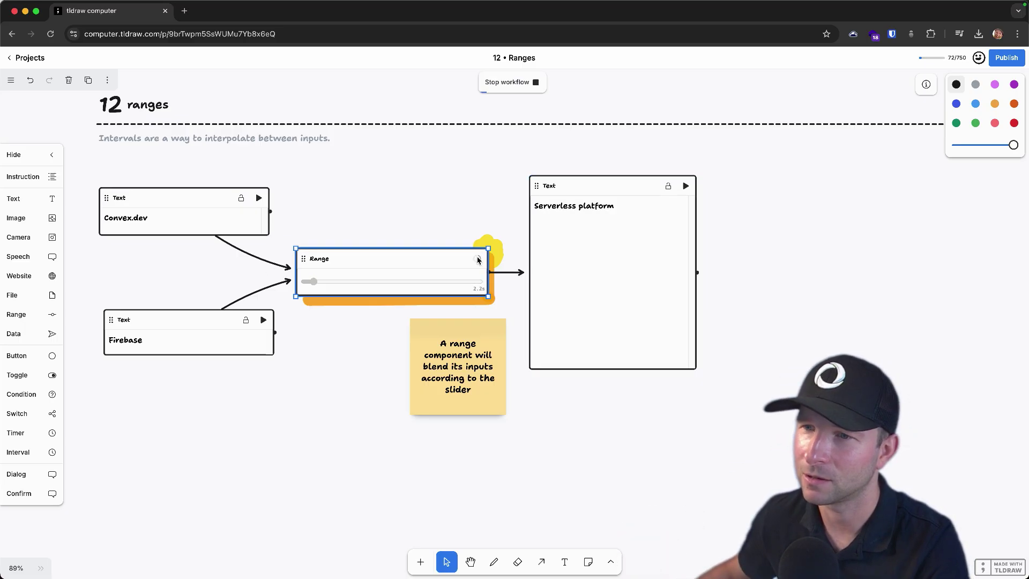
click(459, 283)
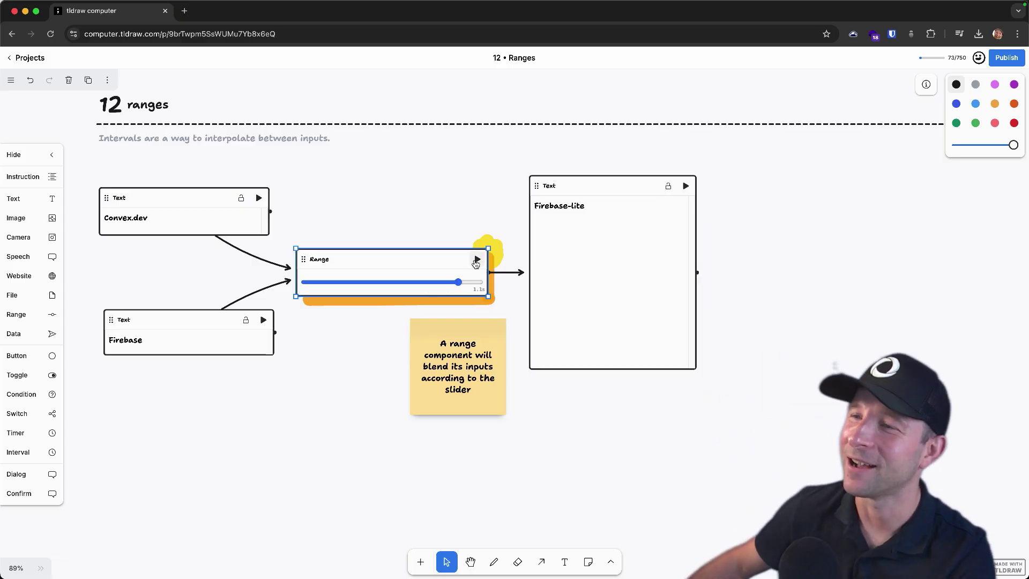
click(475, 261)
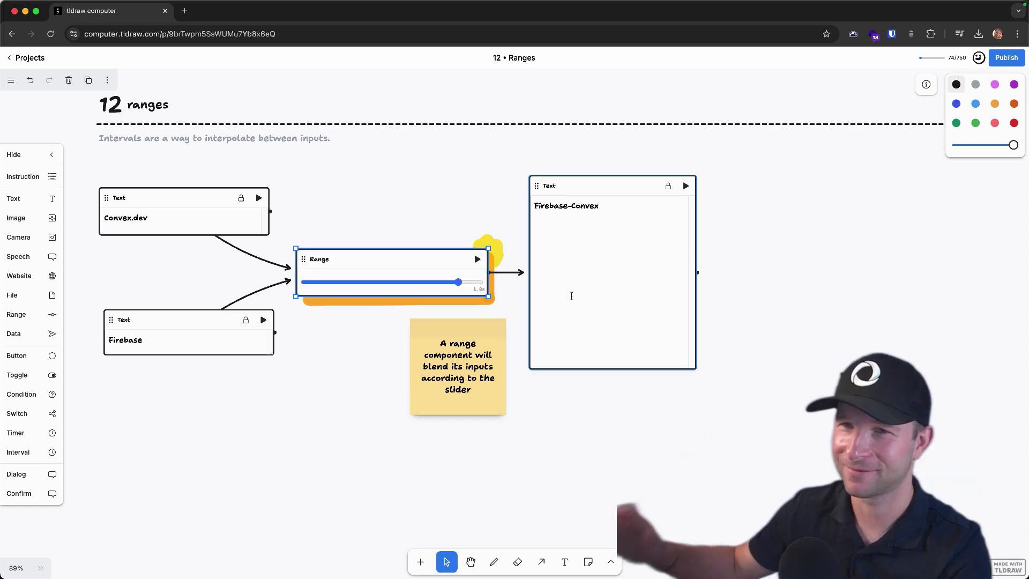
drag(146, 218, 106, 214)
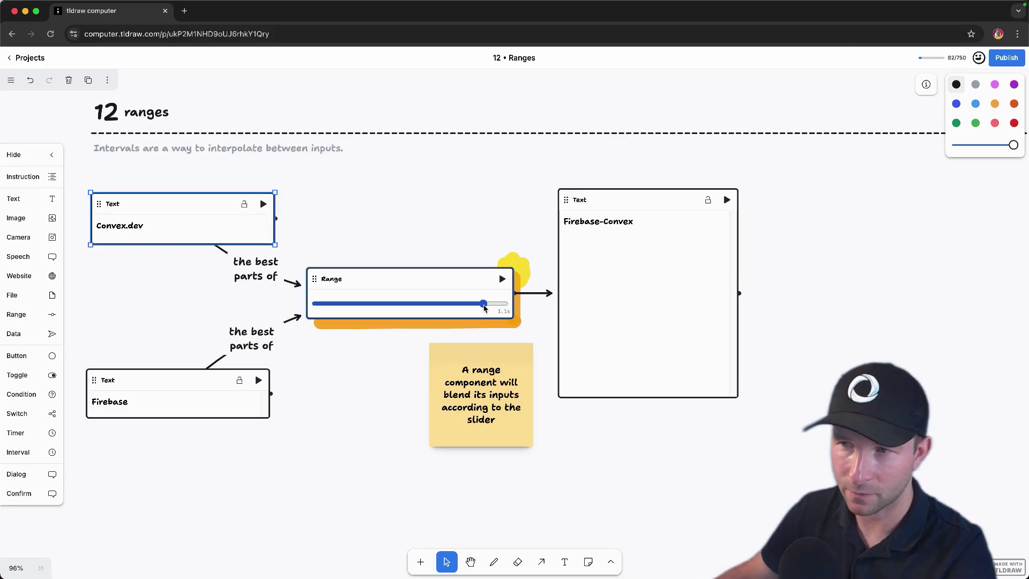
drag(482, 304, 412, 303)
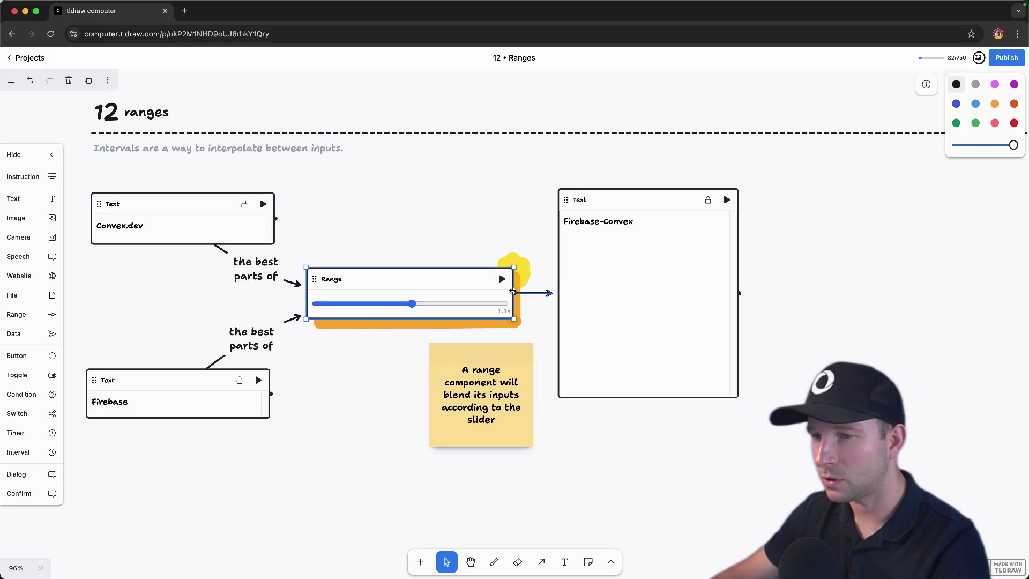
Step: Rerun the Range blend with its slider near the middle to get a balanced Firebase/Convex.dev paragraph
click(502, 279)
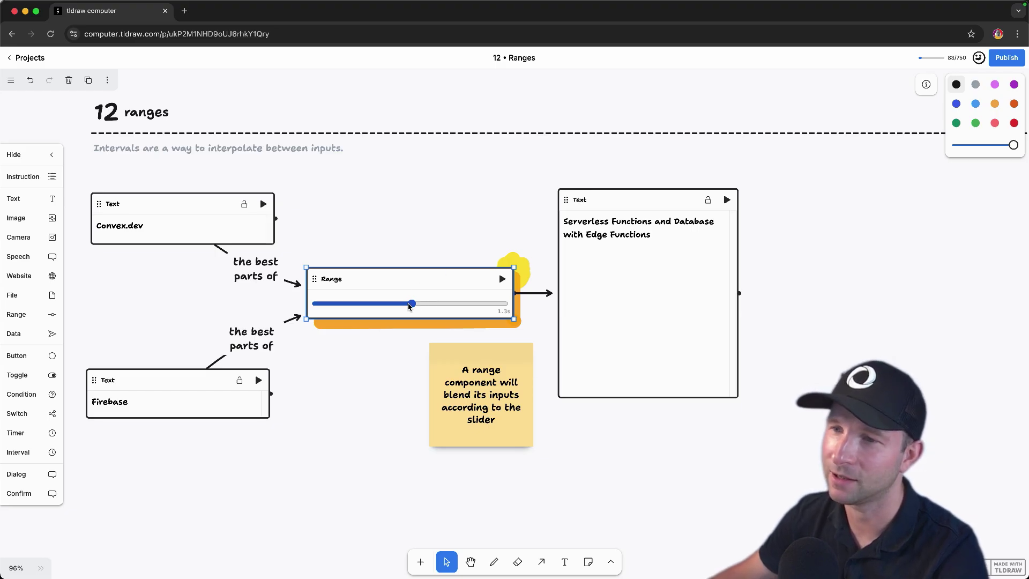
mouse_move(409, 305)
mouse_down()
mouse_move(478, 305)
mouse_move(411, 306)
mouse_up()
click(502, 279)
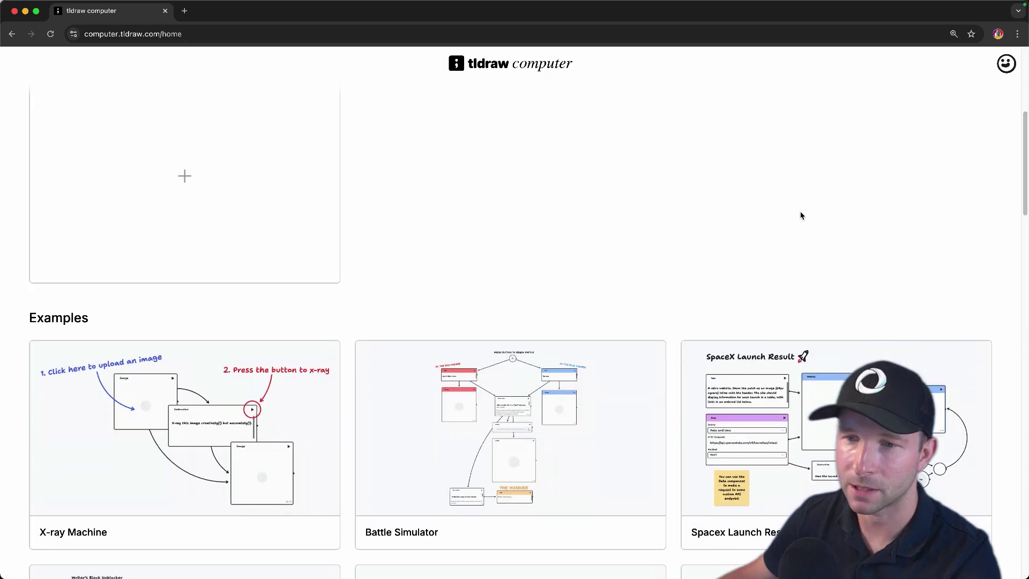
Step: Scroll the home page down to Examples and open the X-ray Machine example
scroll(751, 214, down, 2)
scroll(751, 215, down, 3)
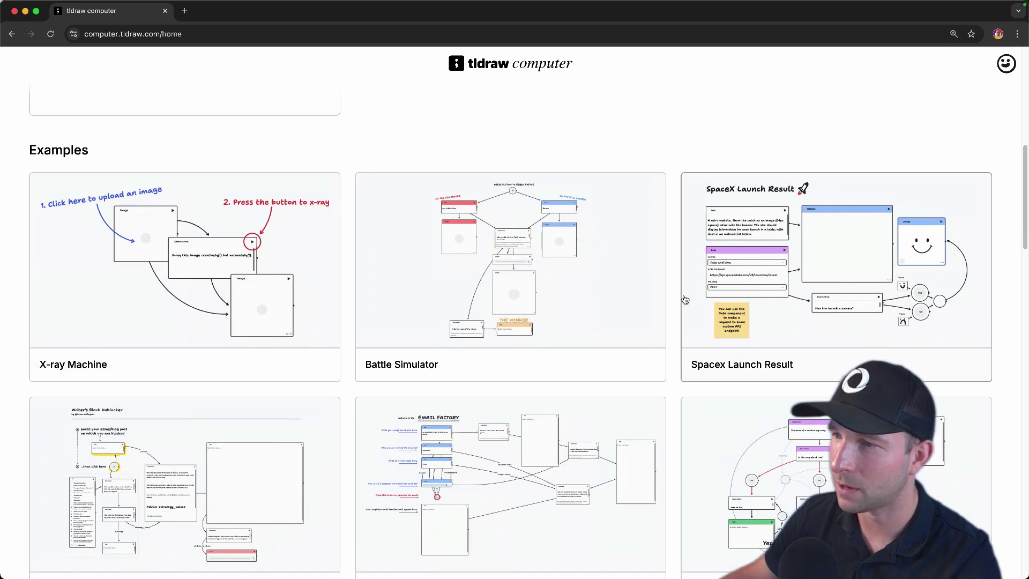
scroll(685, 300, down, 1)
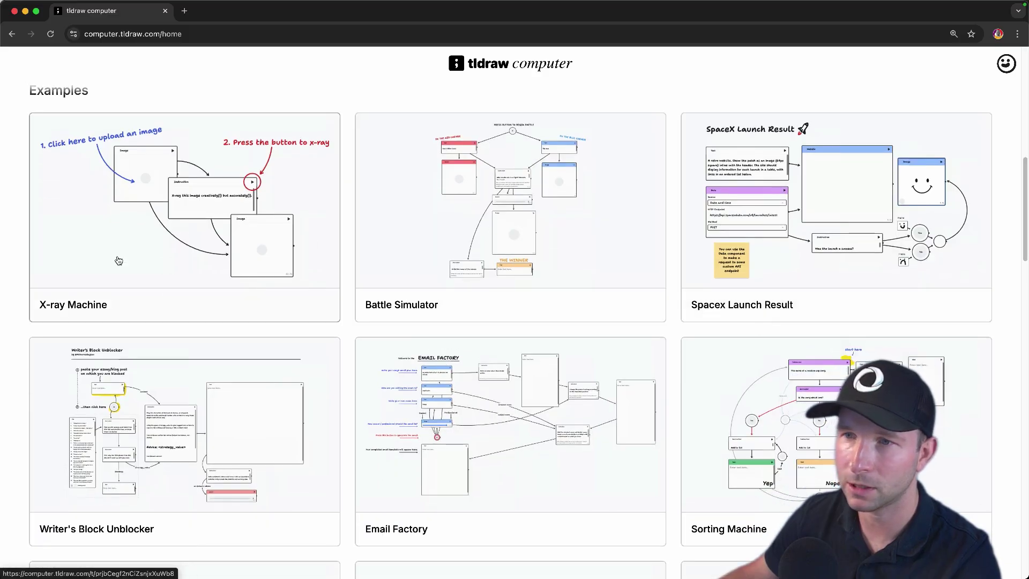
click(167, 297)
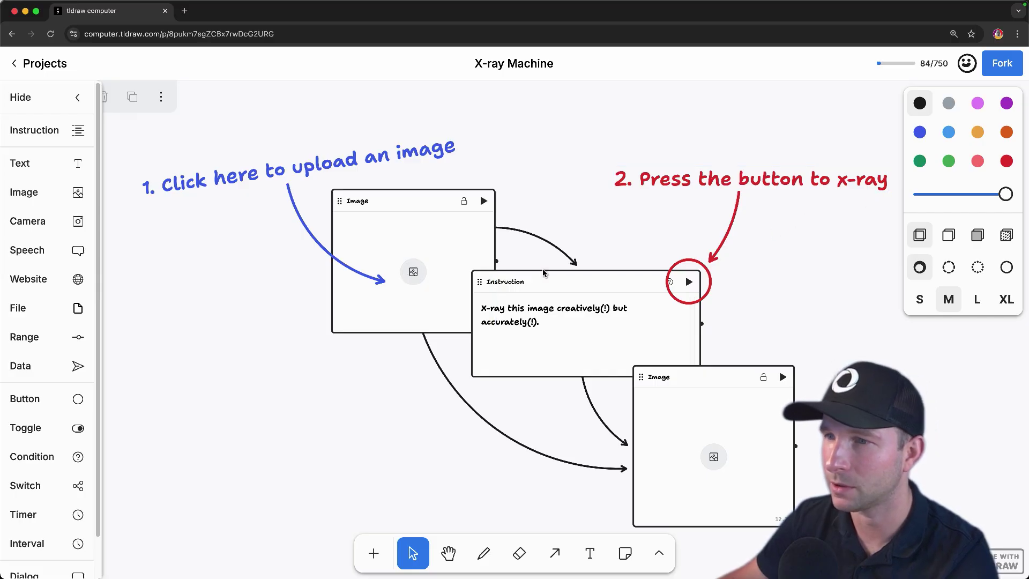
Step: Upload the shaved-head portrait from Desktop > Photos of Me into the Image node
click(413, 272)
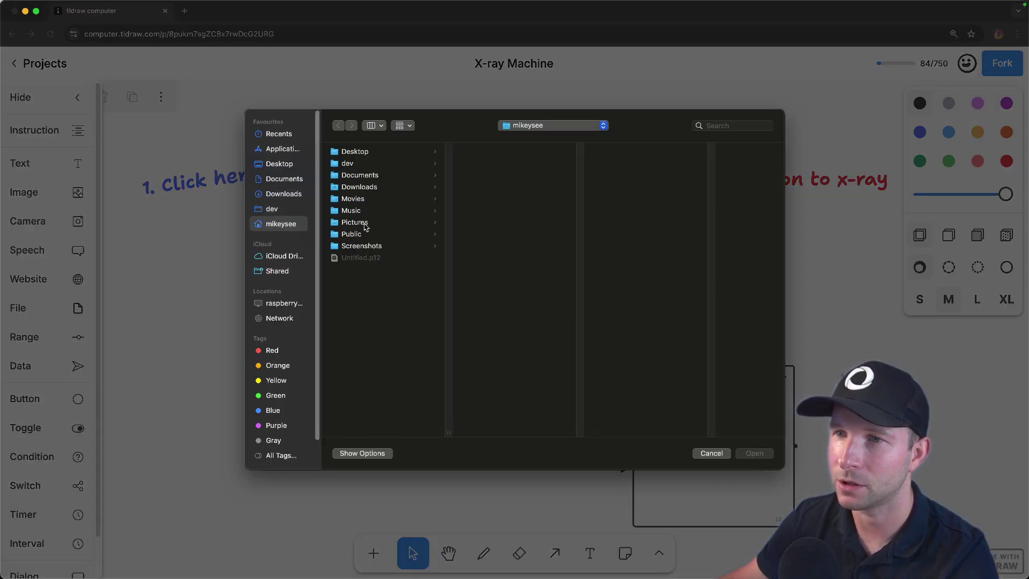
click(354, 151)
click(536, 164)
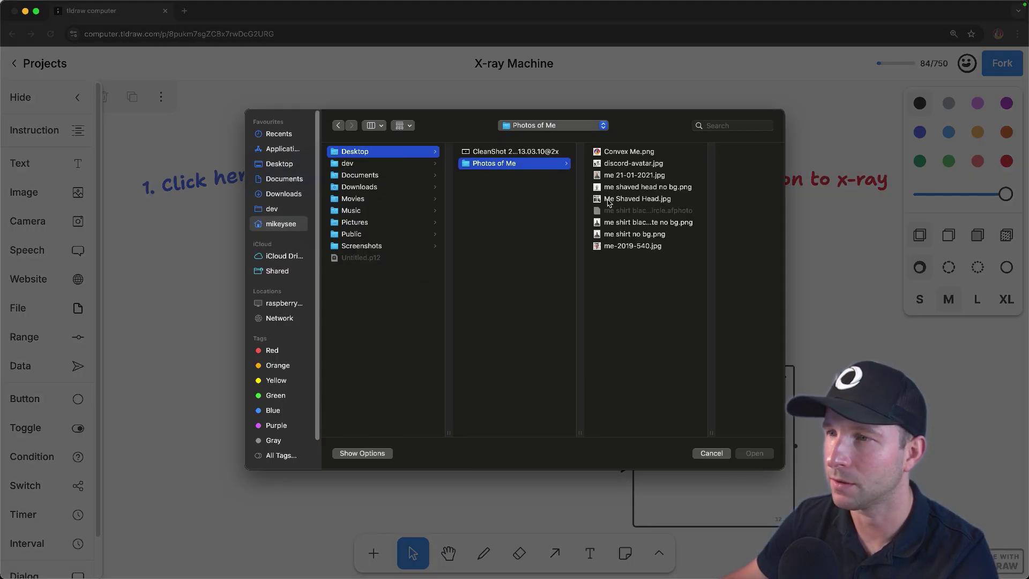
double_click(613, 203)
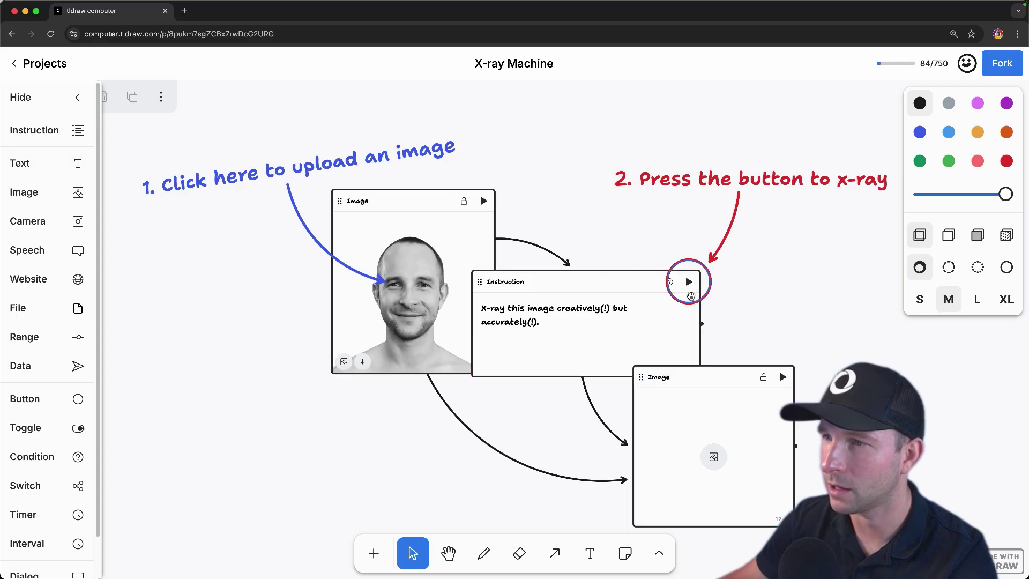
Step: Run the 'X-ray this image' instruction on the uploaded portrait
click(689, 282)
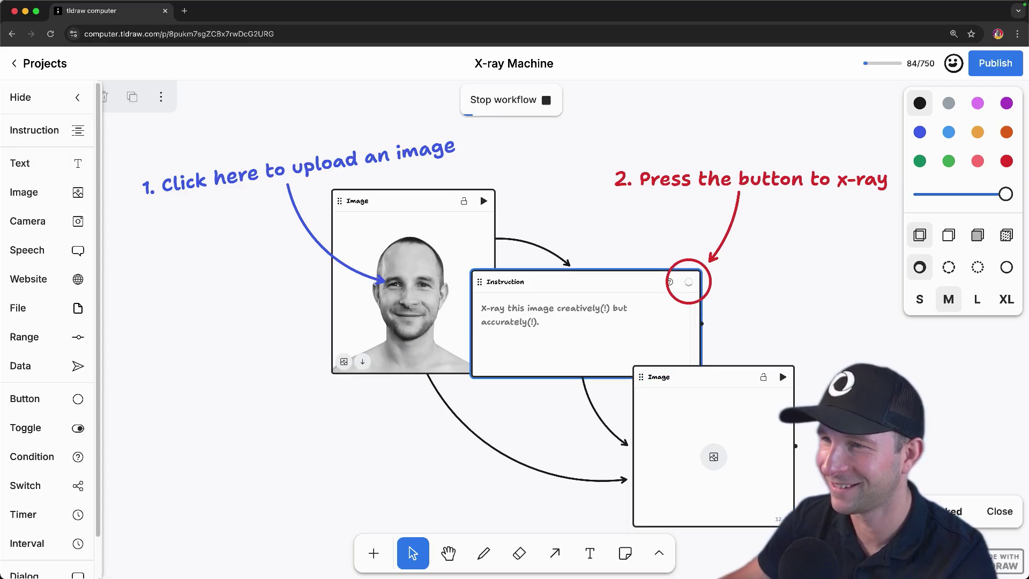
scroll(793, 285, down, 3)
scroll(792, 286, right, 4)
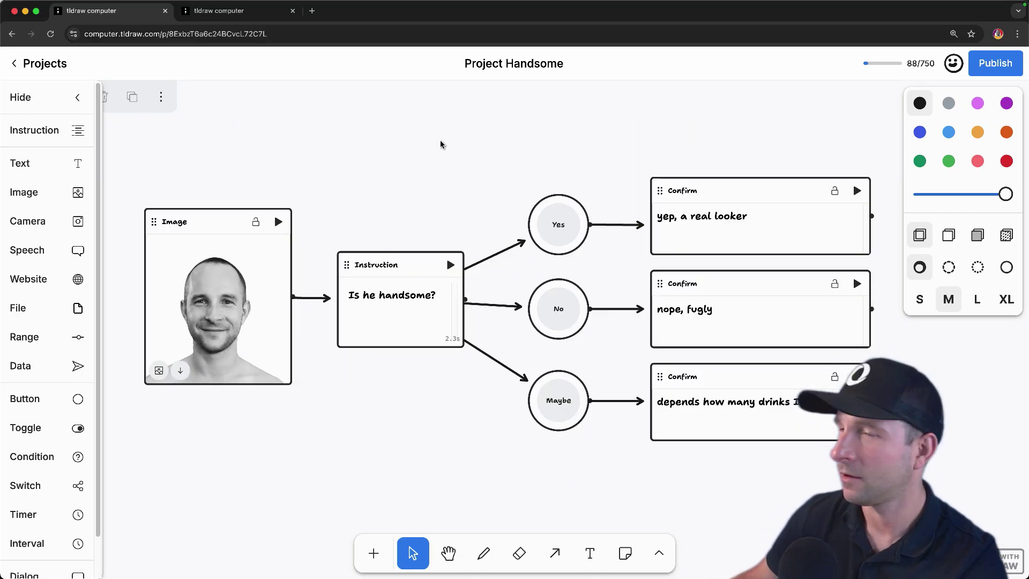
Step: Run the Project Handsome workflow from the portrait Image node to get the 'yep, a real looker' verdict
scroll(404, 153, down, 1)
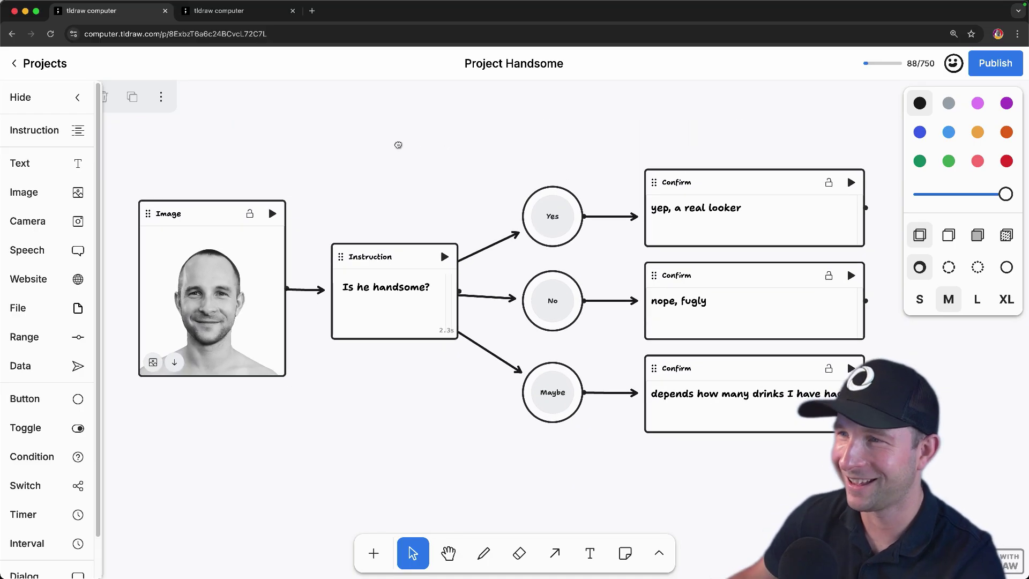
scroll(397, 134, left, 3)
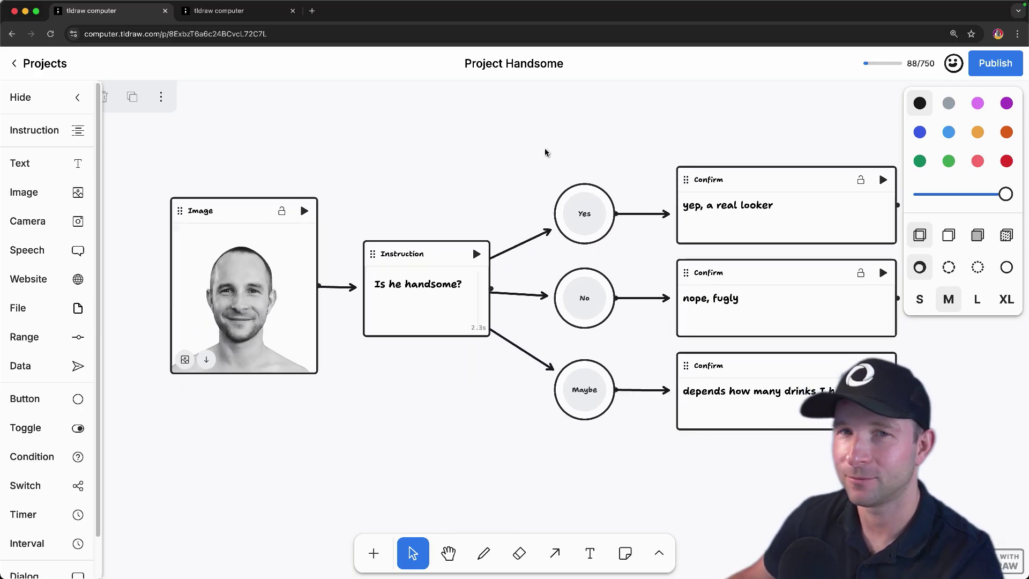
scroll(545, 153, right, 3)
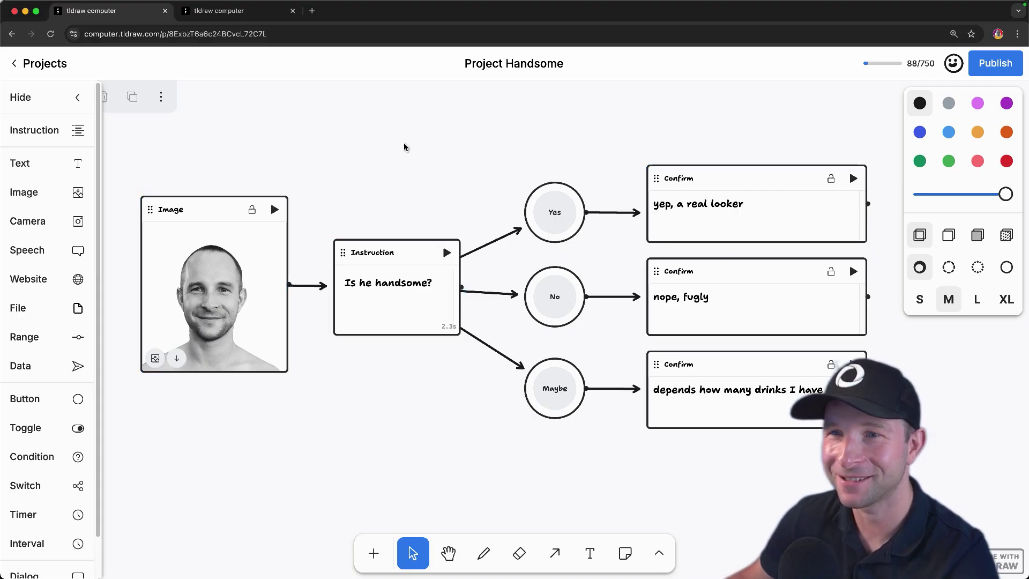
click(283, 206)
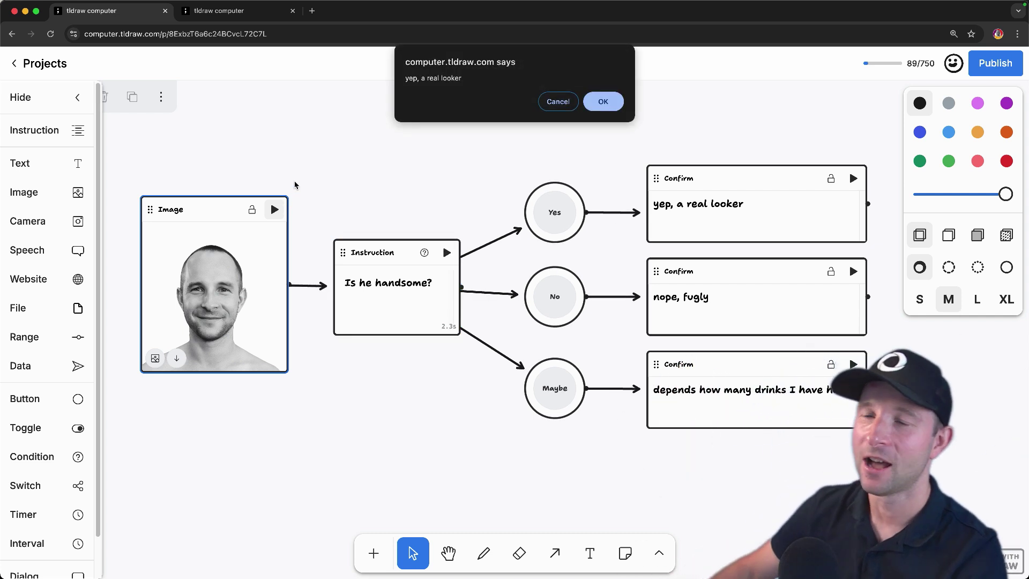
Step: Rerun the flow from the portrait to generate a woolen-jumper image, accepting its 'yep, a real looker' verdict
click(603, 101)
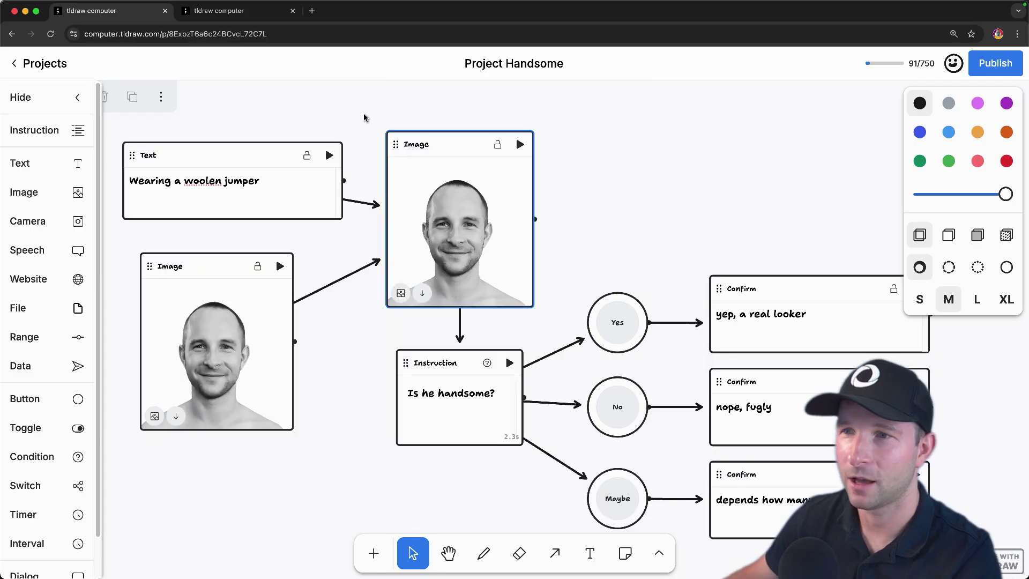
drag(329, 104, 350, 121)
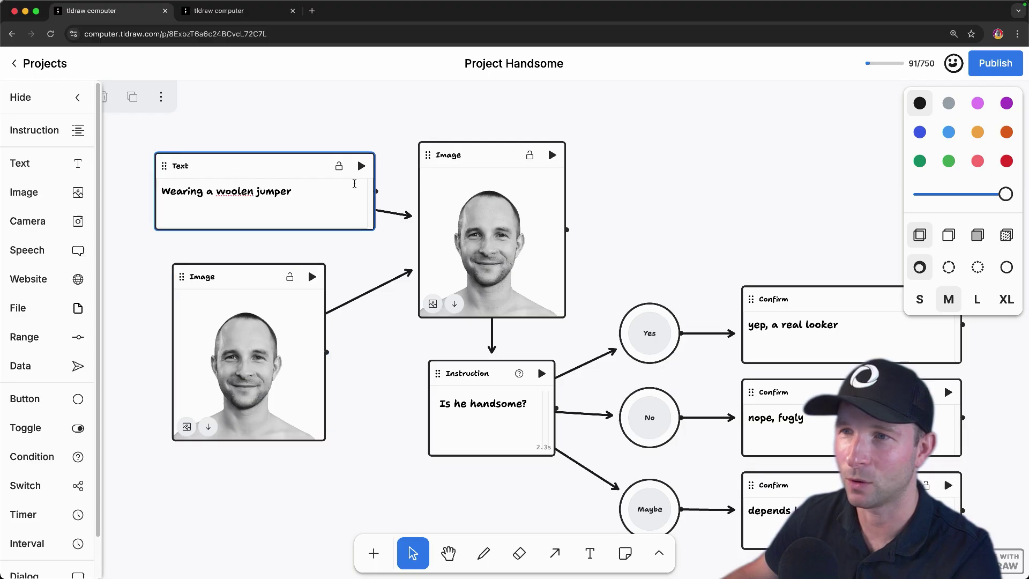
click(312, 276)
scroll(590, 212, right, 3)
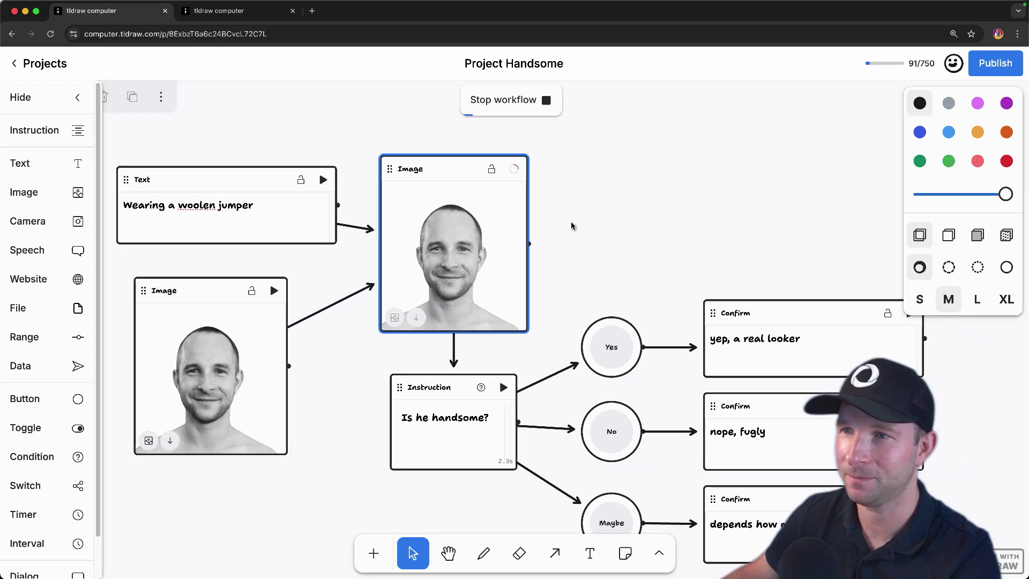
scroll(562, 218, right, 1)
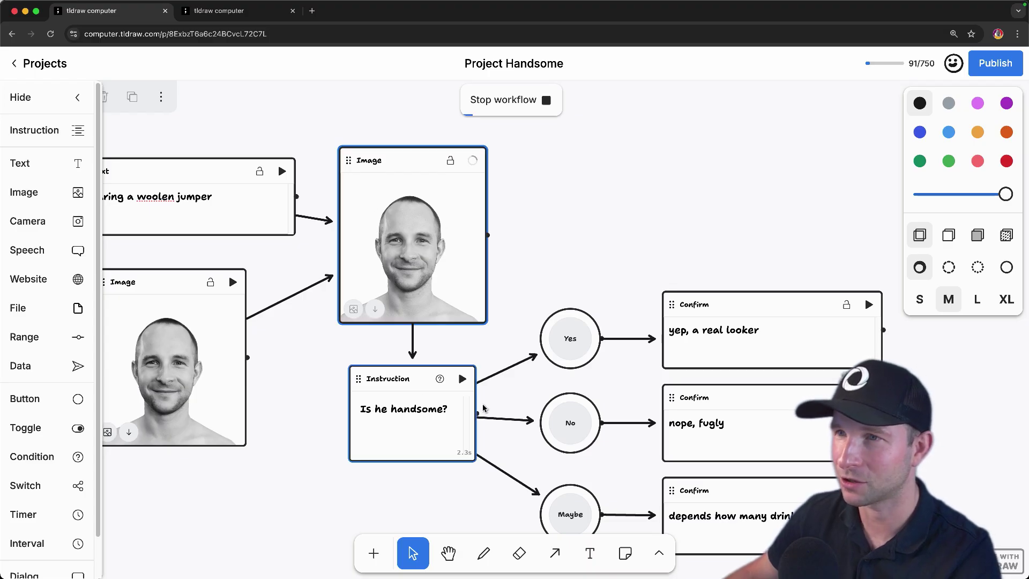
scroll(482, 407, left, 3)
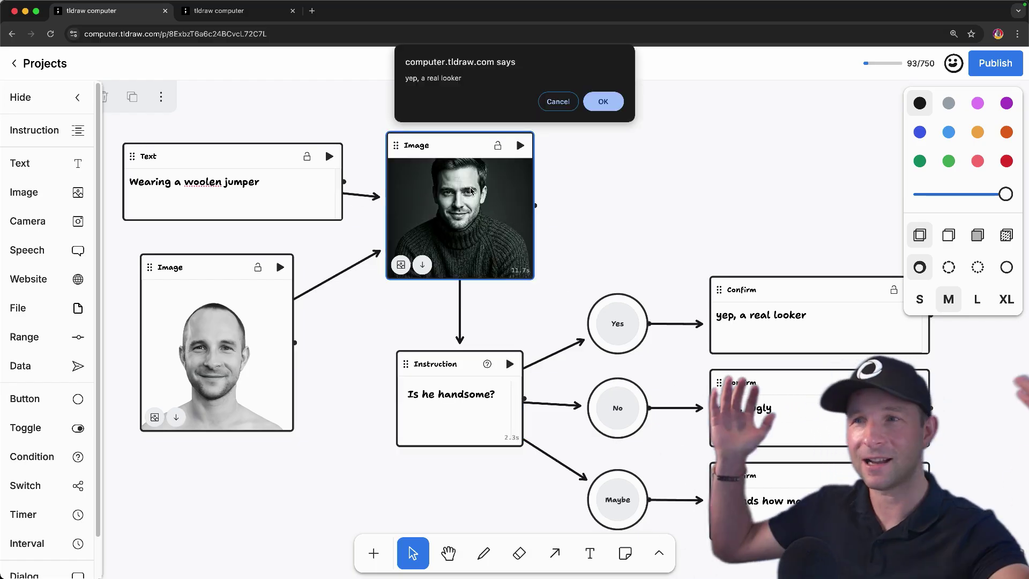
click(603, 101)
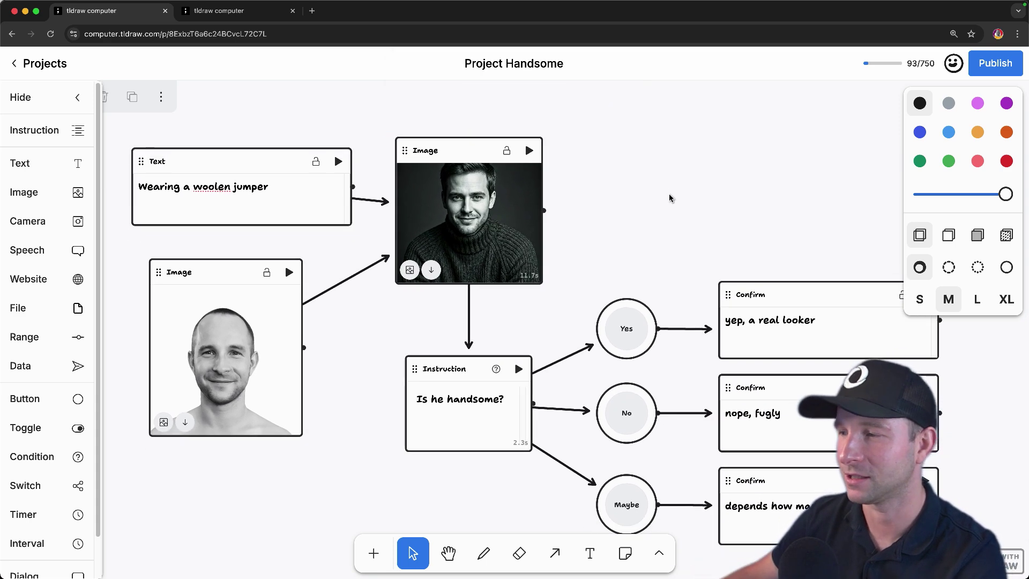
scroll(668, 194, right, 5)
Step: Pan around the canvas to view the 'Wearing a woolen jumper' Text feeding the sweater portrait Image
drag(636, 216, 669, 218)
scroll(669, 218, up, 5)
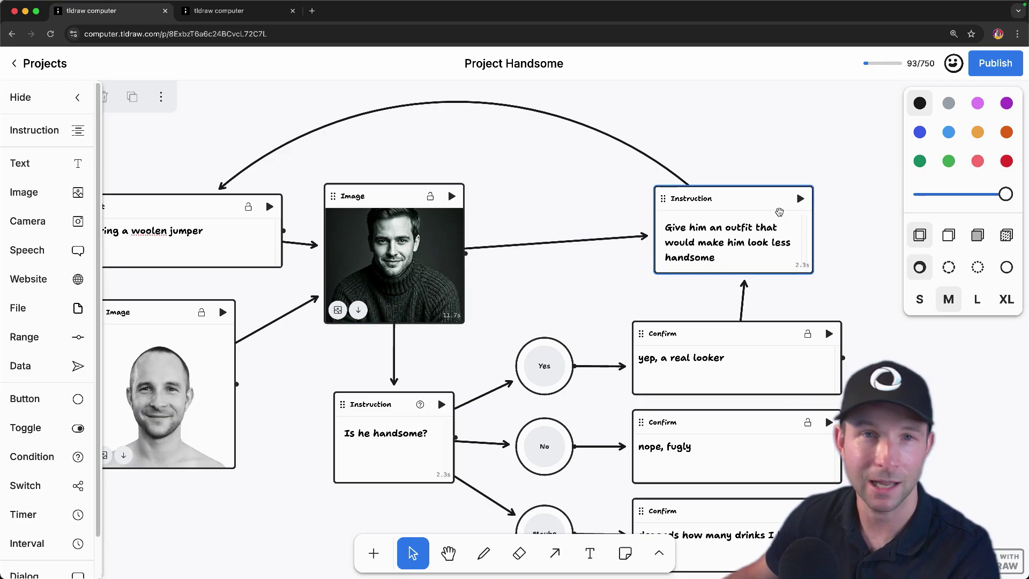
scroll(552, 155, up, 3)
scroll(552, 156, left, 5)
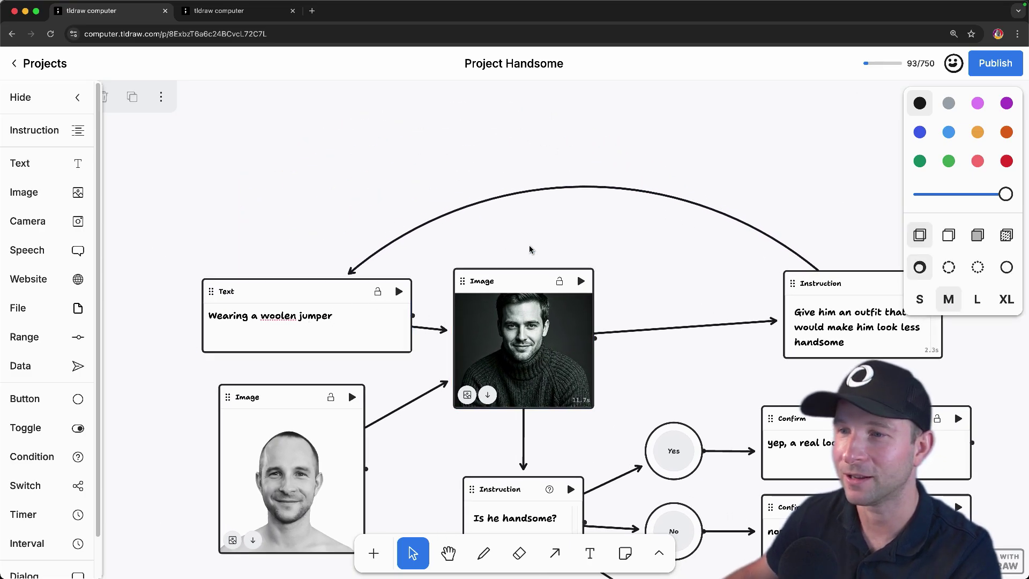
scroll(545, 247, right, 5)
scroll(545, 247, down, 1)
scroll(499, 252, left, 5)
scroll(499, 252, down, 2)
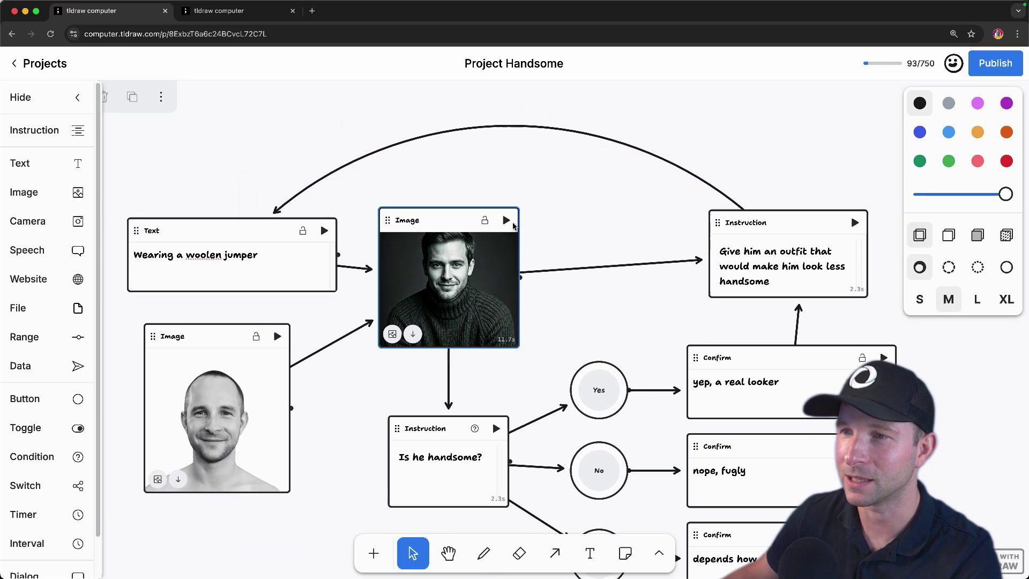
Step: Run the less-handsome outfit instruction and dismiss the 'yep, a real looker' and 'nope, fugly' verdicts
click(497, 429)
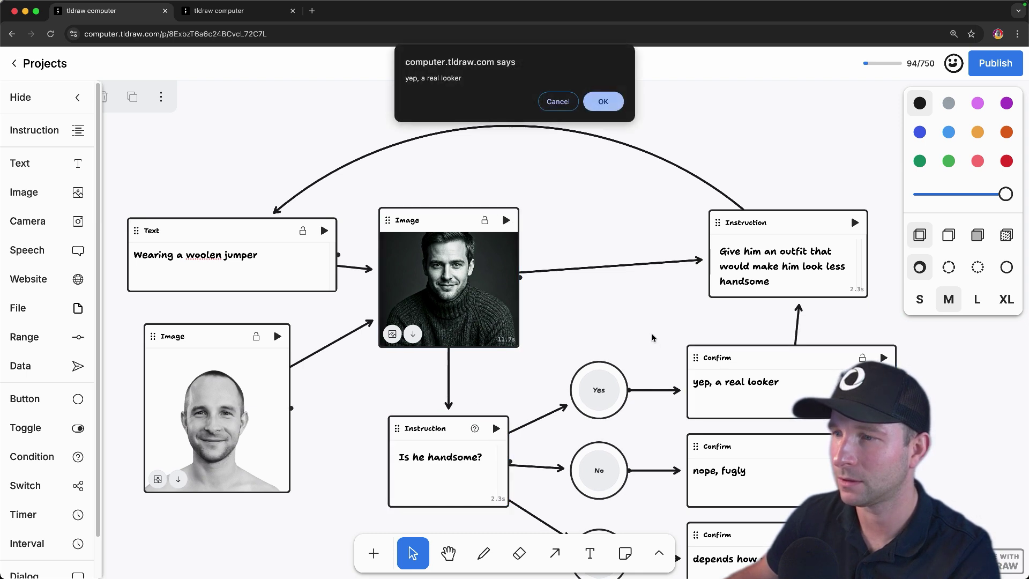
key(Return)
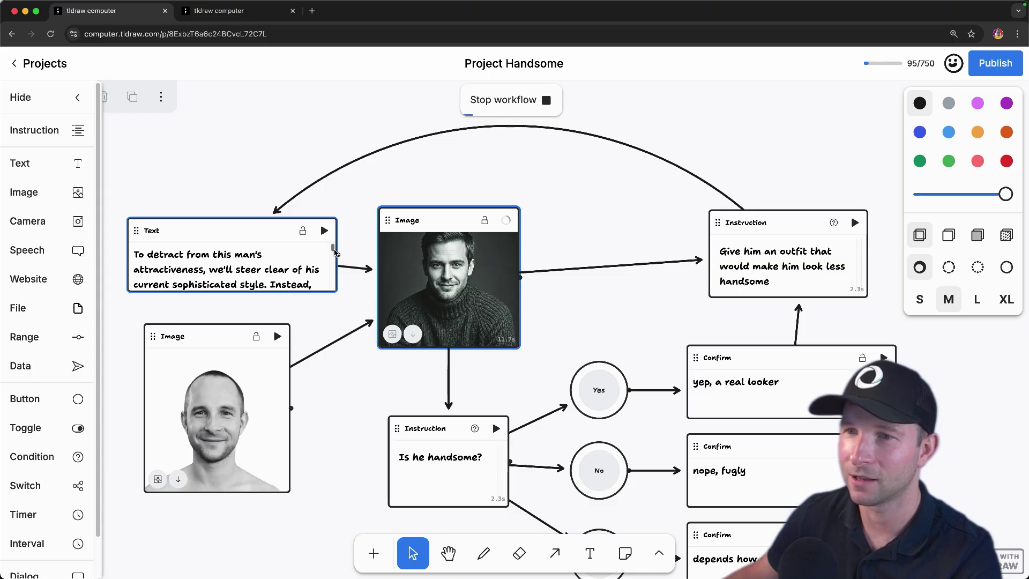
drag(335, 253, 330, 299)
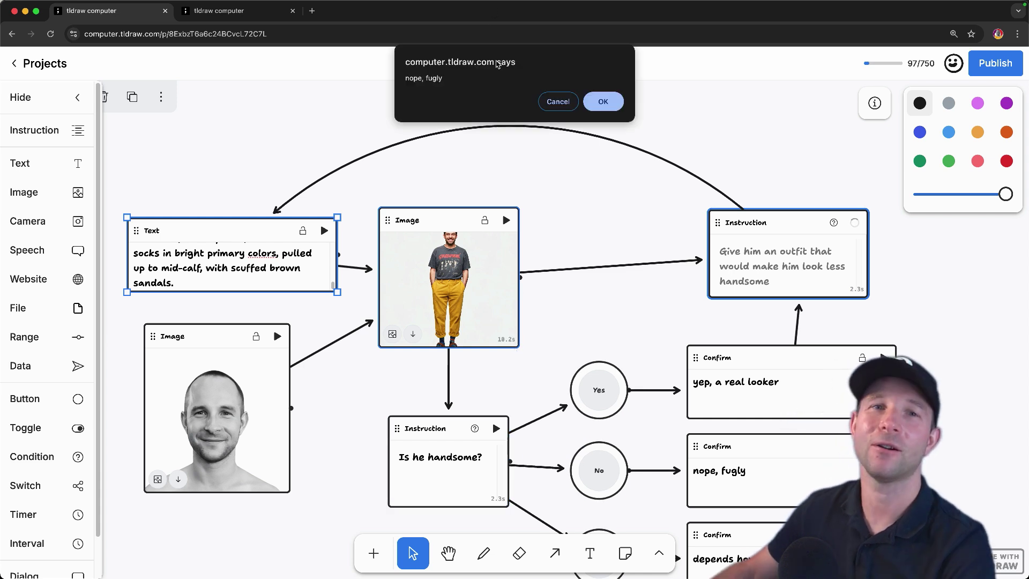
click(605, 102)
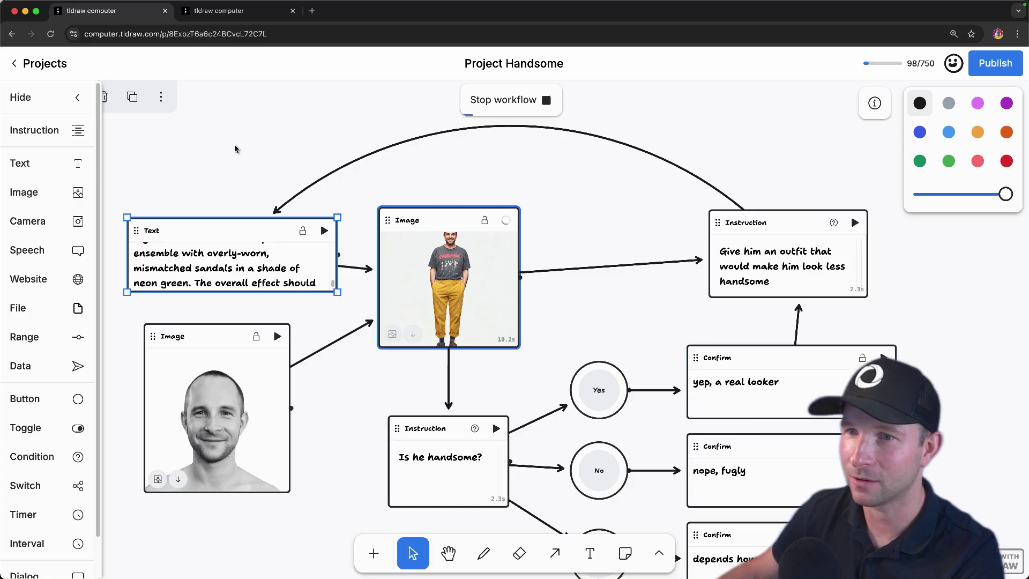
scroll(929, 341, right, 2)
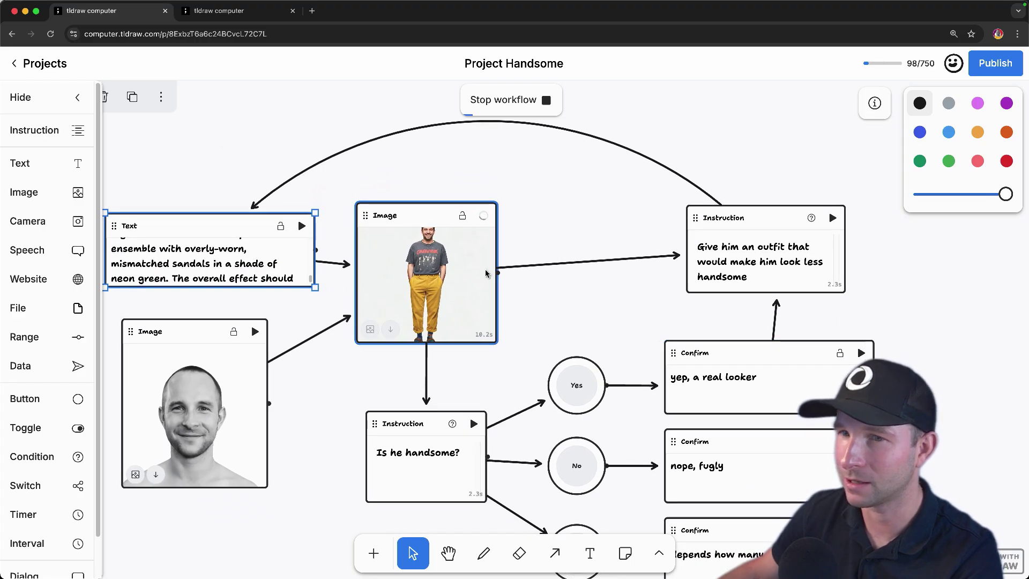
scroll(223, 170, left, 5)
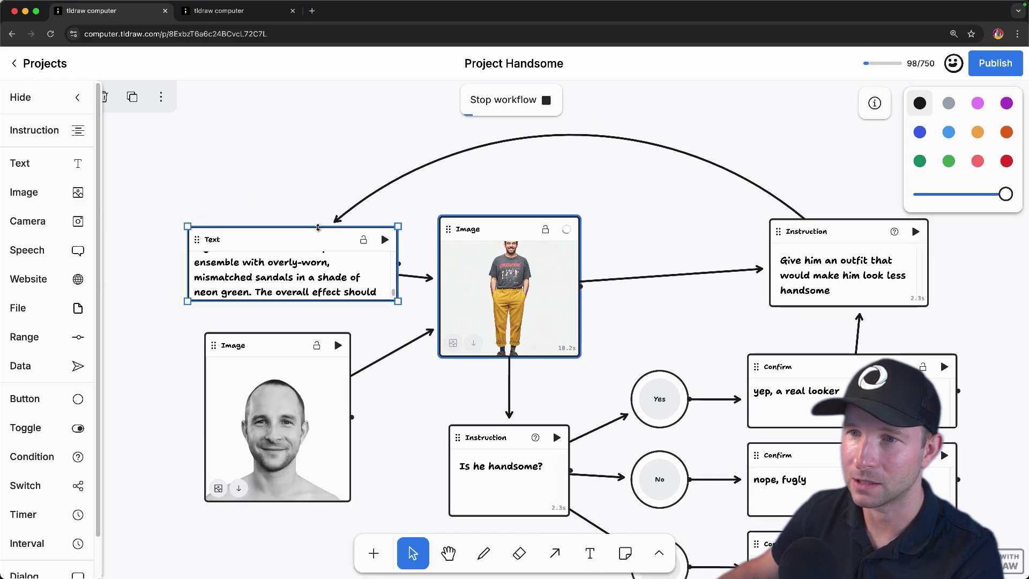
Step: Make the outfit Text node taller to show the whole outfit, dismissing the next 'nope, fugly' verdict
drag(318, 227, 318, 120)
scroll(386, 309, up, 5)
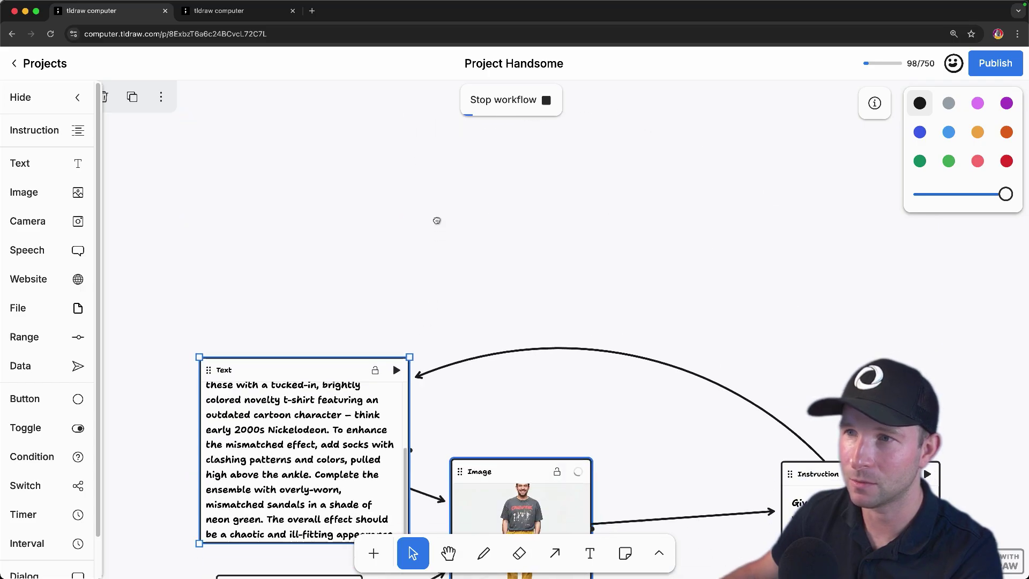
scroll(436, 219, down, 3)
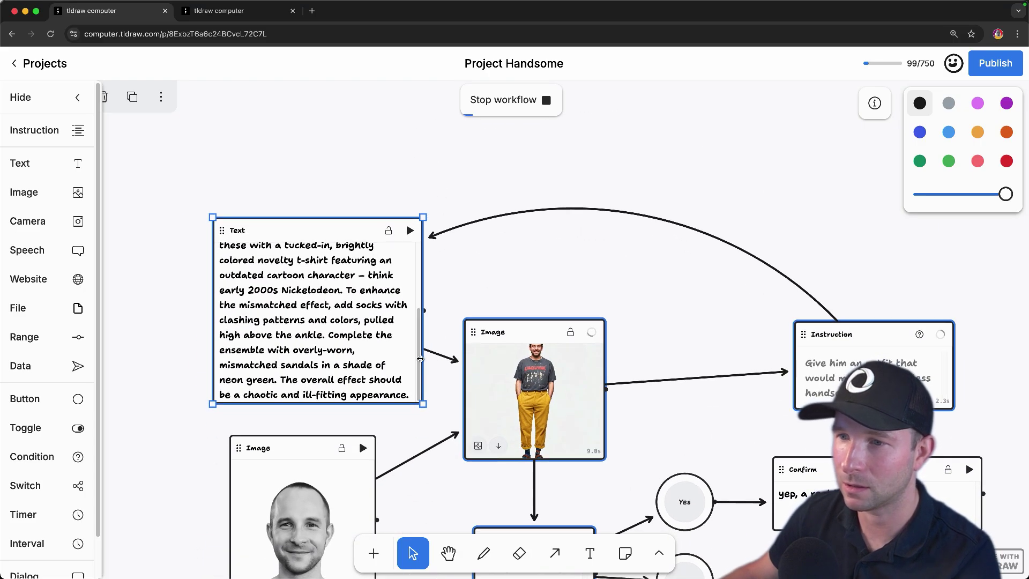
scroll(409, 258, up, 5)
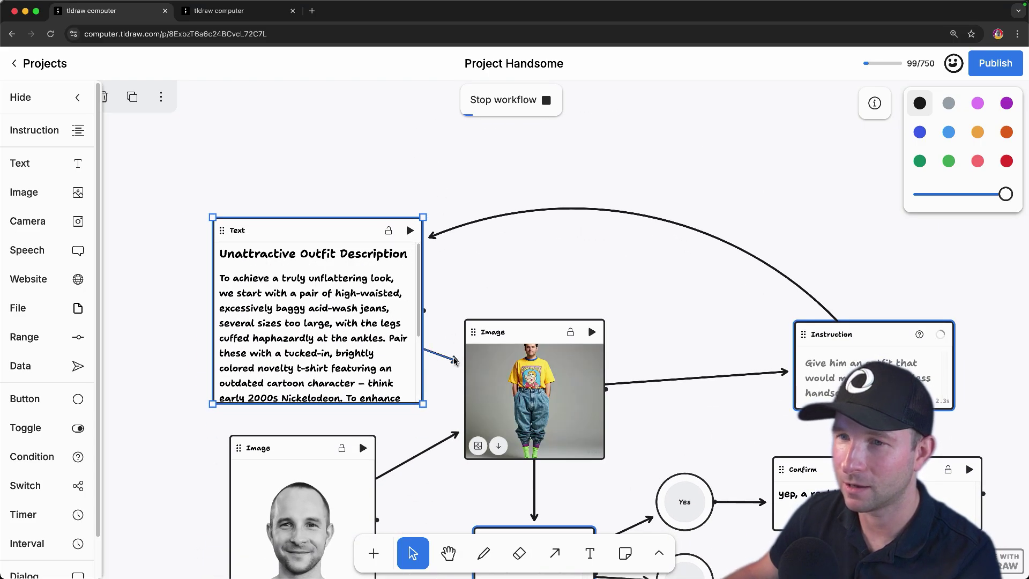
scroll(454, 358, down, 2)
scroll(461, 204, down, 2)
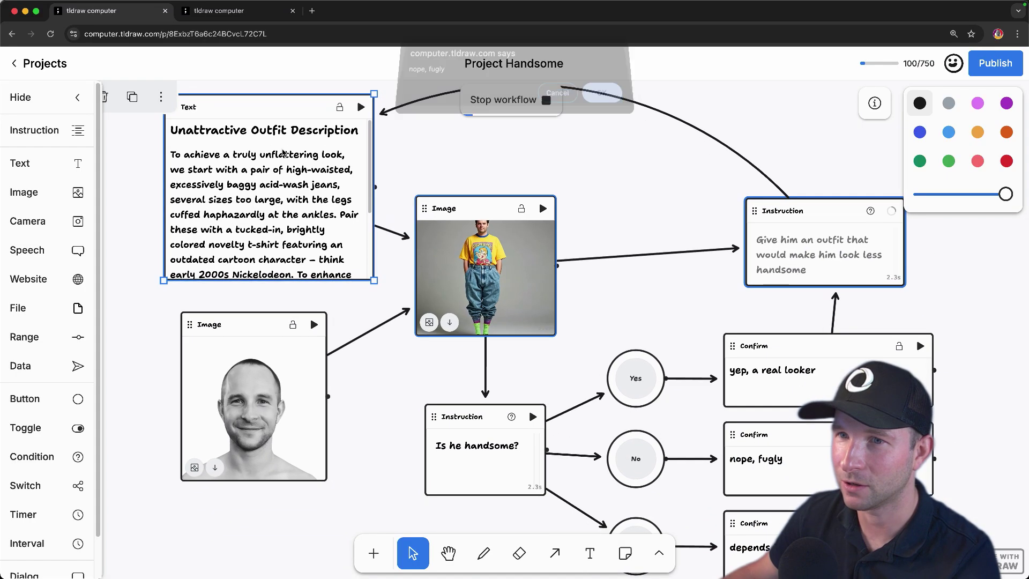
click(603, 102)
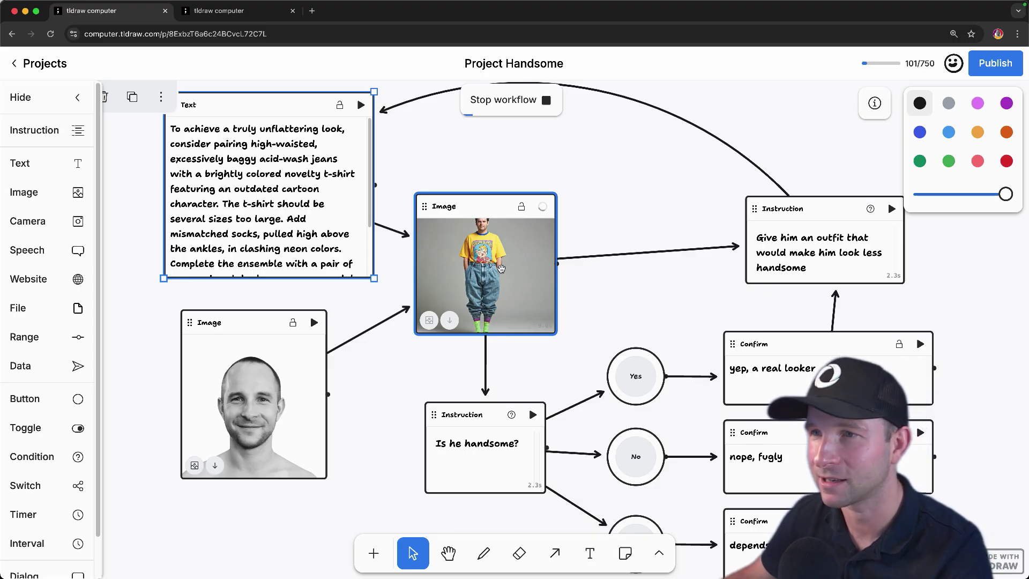
Step: Follow the loop across the canvas and cancel the Stop workflow prompt so it keeps running
scroll(615, 300, up, 2)
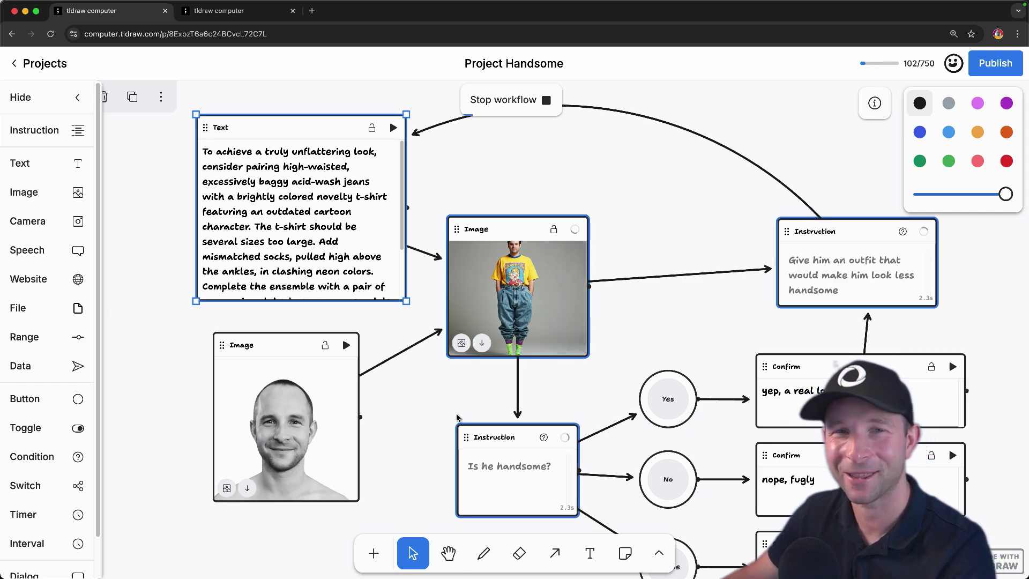
drag(675, 333, 634, 275)
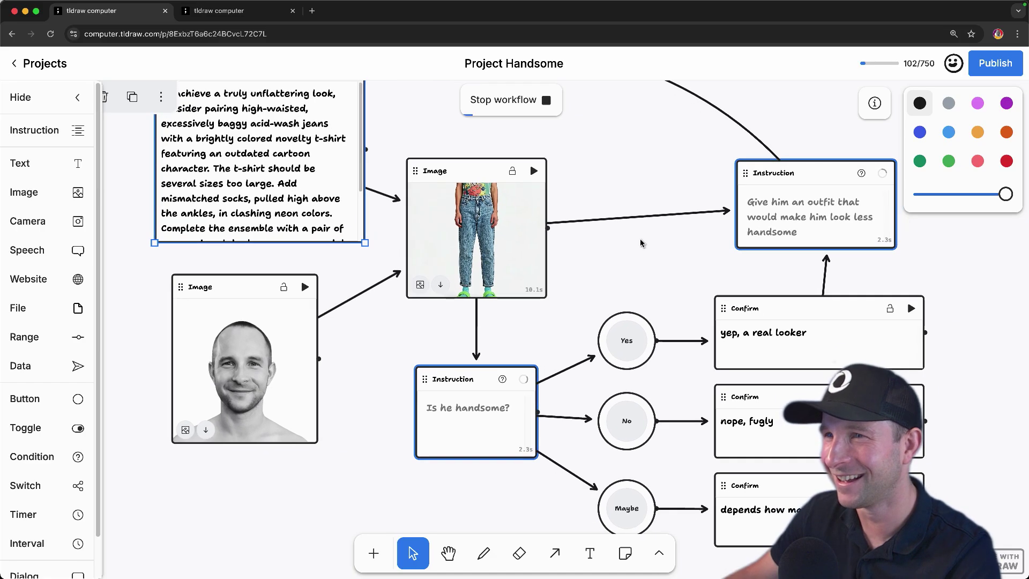
click(547, 102)
click(551, 104)
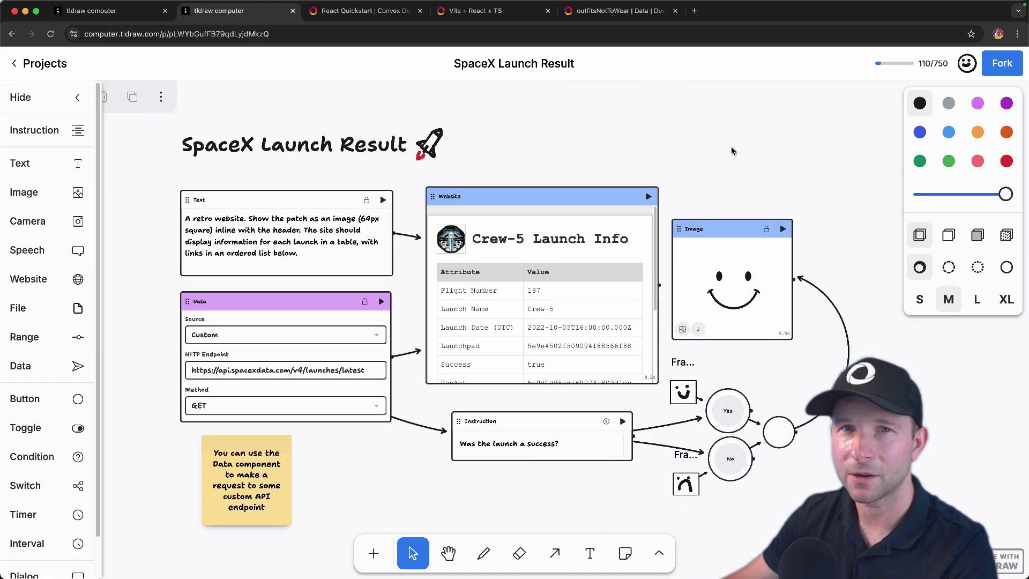
Step: Select the Data node in the SpaceX example, then switch back to the Project Handsome tab
scroll(731, 151, down, 3)
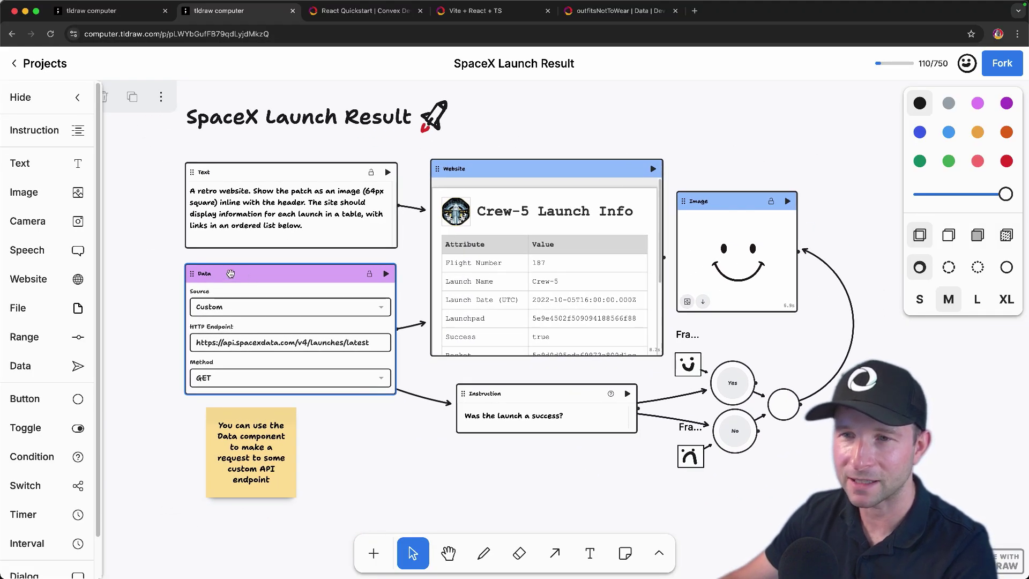
drag(219, 273, 223, 274)
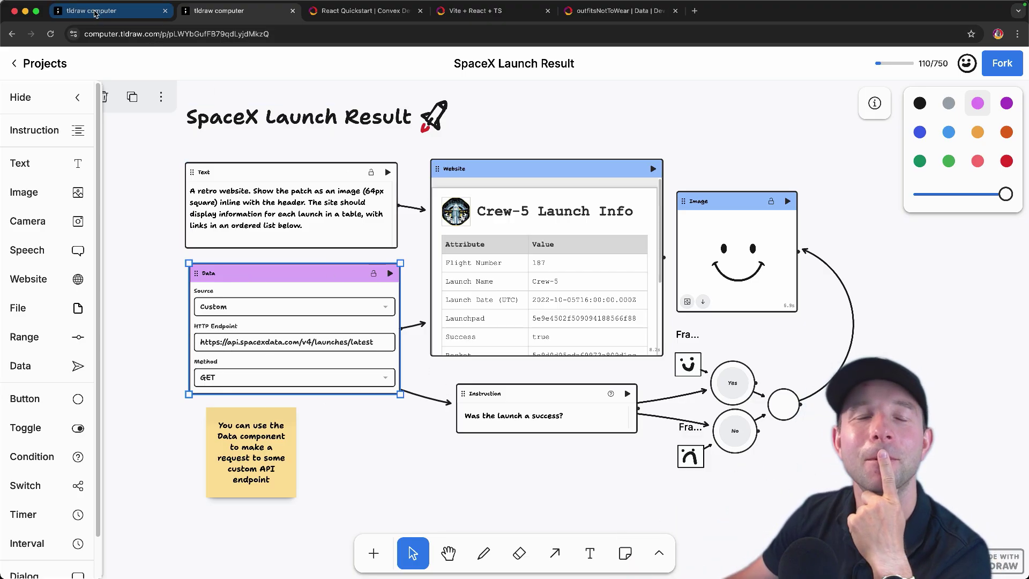
click(95, 11)
scroll(545, 219, up, 5)
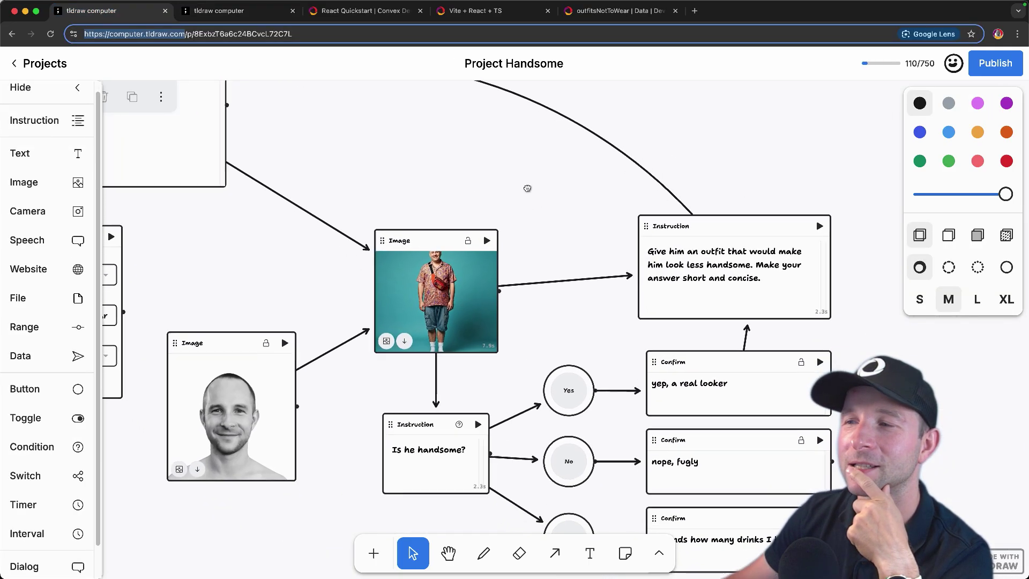
scroll(528, 188, down, 1)
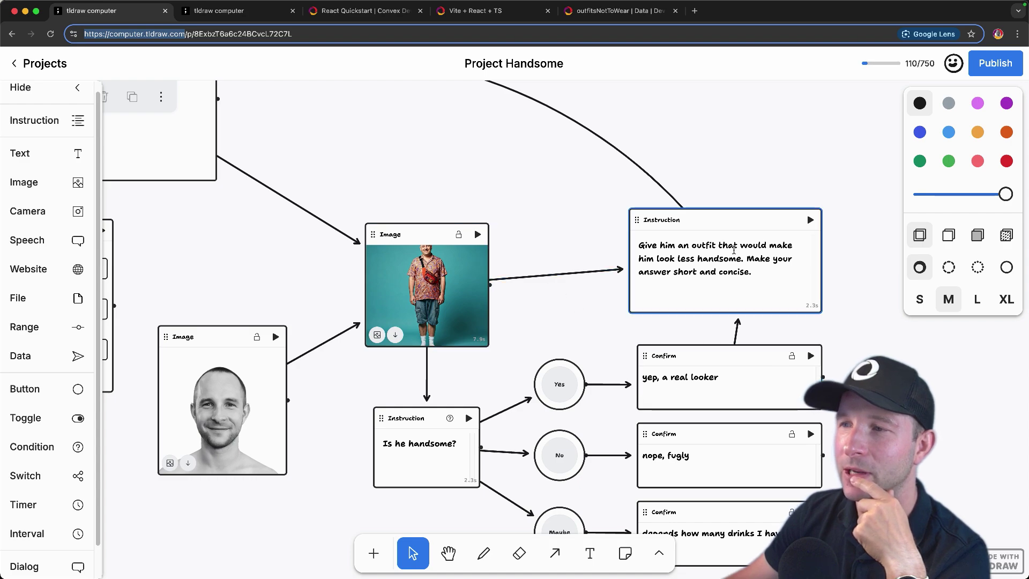
scroll(734, 250, left, 5)
scroll(734, 250, up, 3)
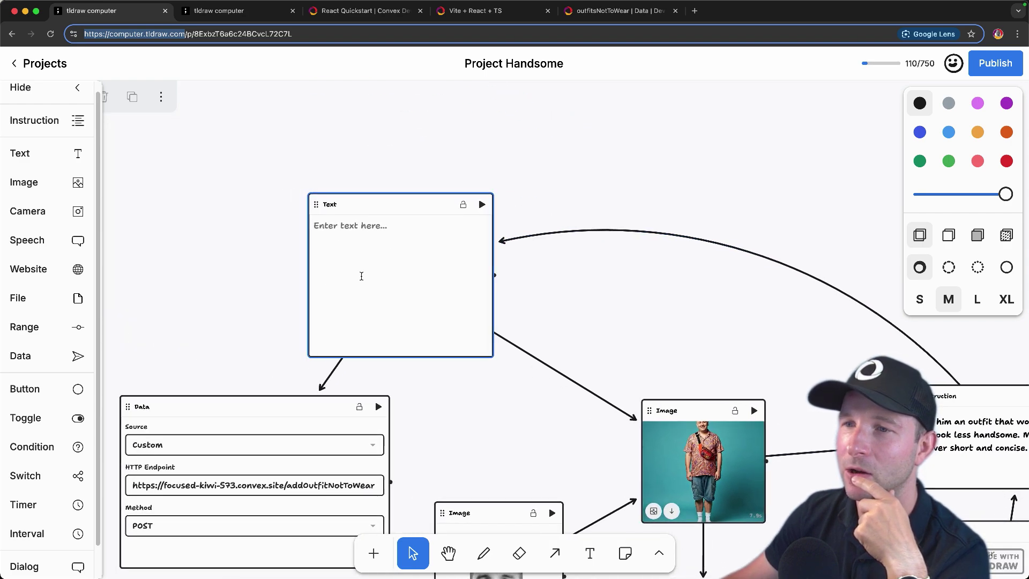
scroll(708, 246, down, 2)
scroll(708, 246, right, 2)
scroll(600, 207, left, 5)
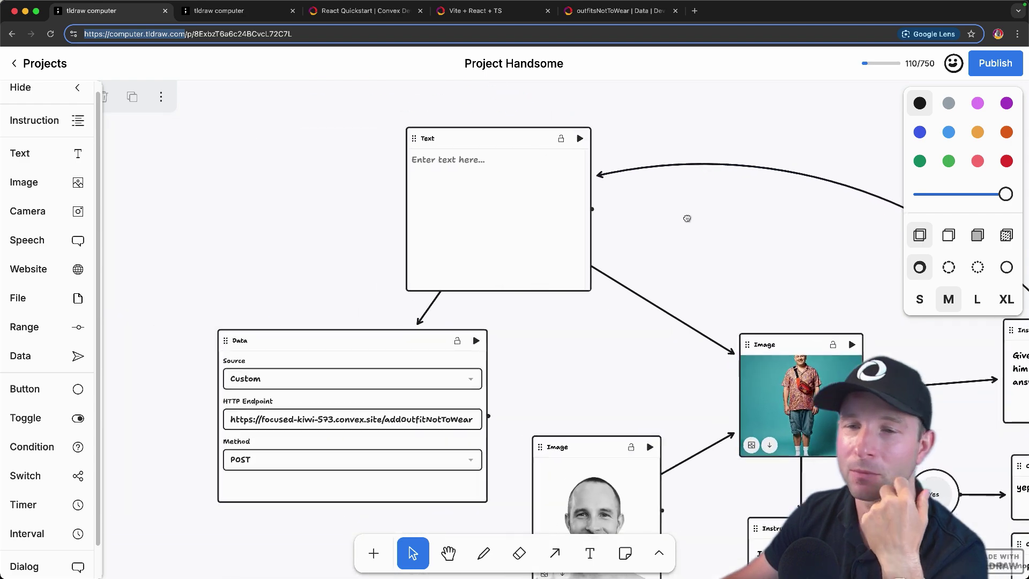
scroll(695, 218, left, 1)
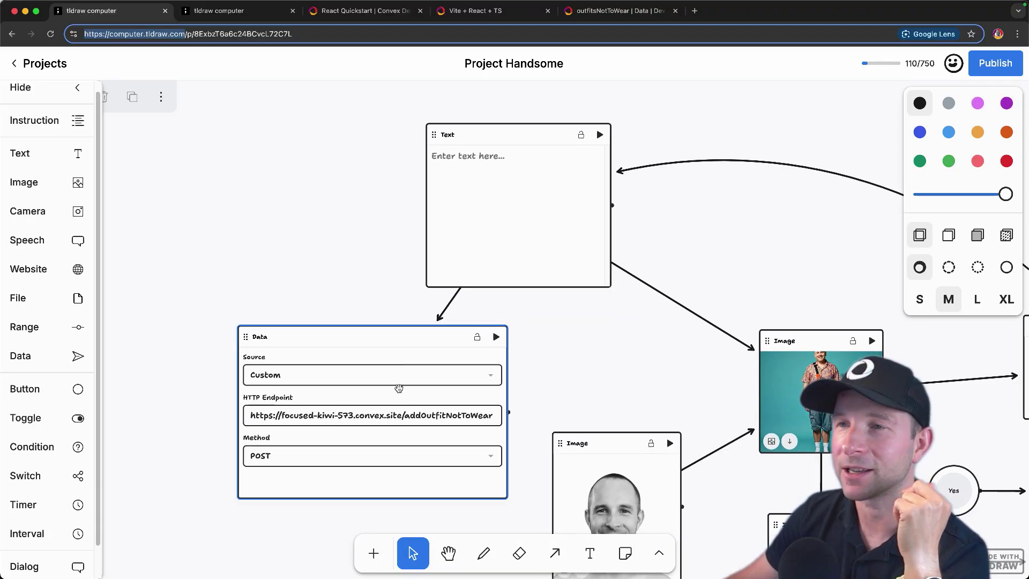
scroll(381, 303, down, 1)
scroll(381, 304, right, 2)
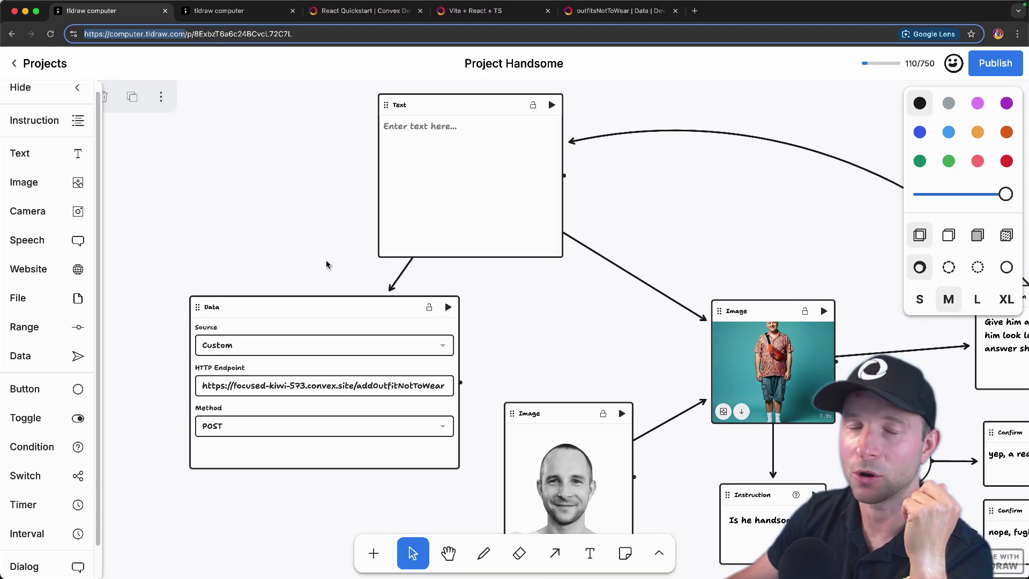
scroll(554, 326, down, 2)
scroll(554, 326, right, 4)
drag(479, 298, 436, 299)
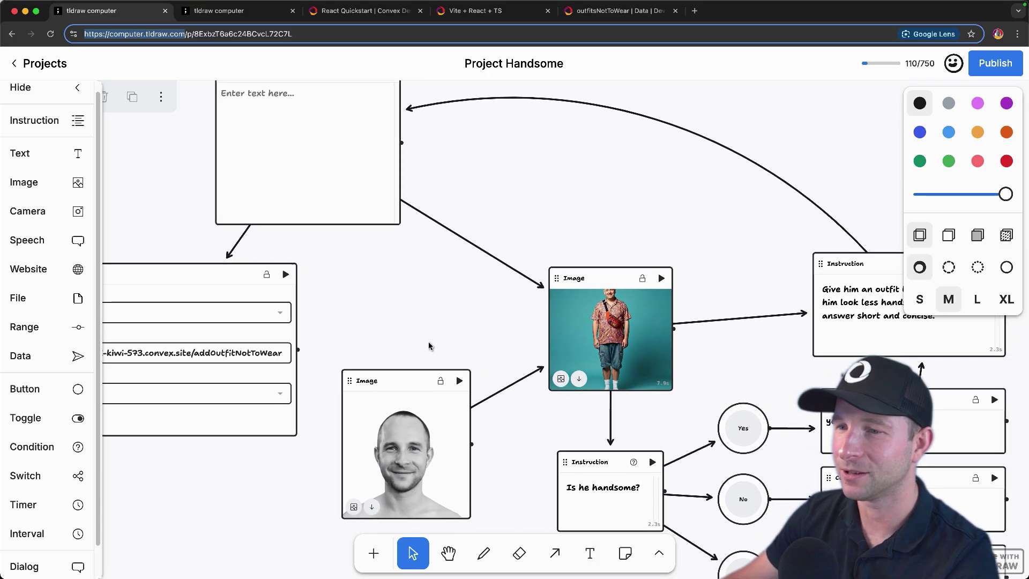
Step: Run the flow from the portrait, accept 'yep, a real looker', and follow it to the Hawaiian-shirt image
click(460, 382)
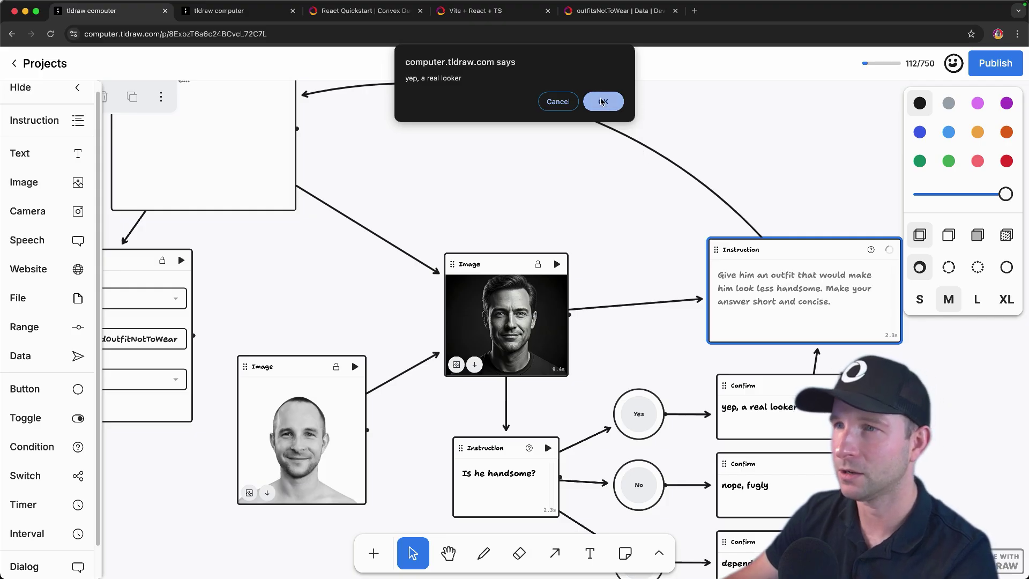
click(602, 101)
drag(614, 188, 606, 242)
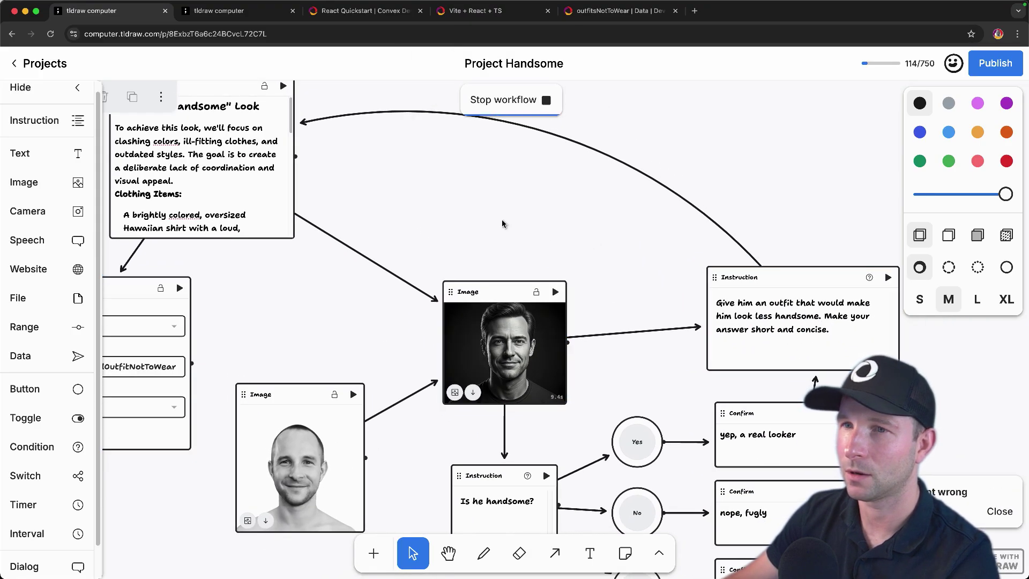
drag(481, 220, 641, 267)
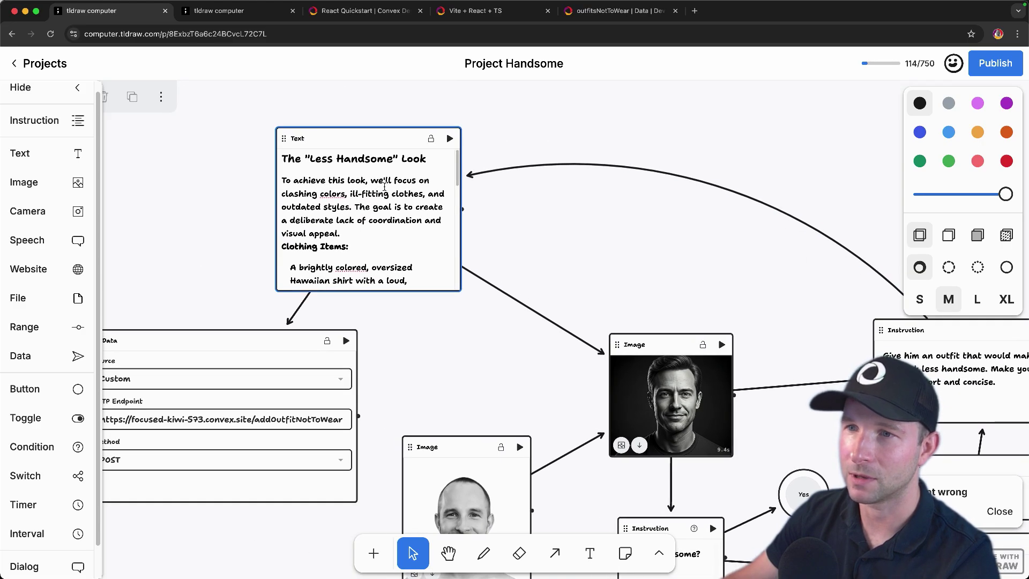
drag(460, 171, 456, 223)
drag(663, 265, 702, 201)
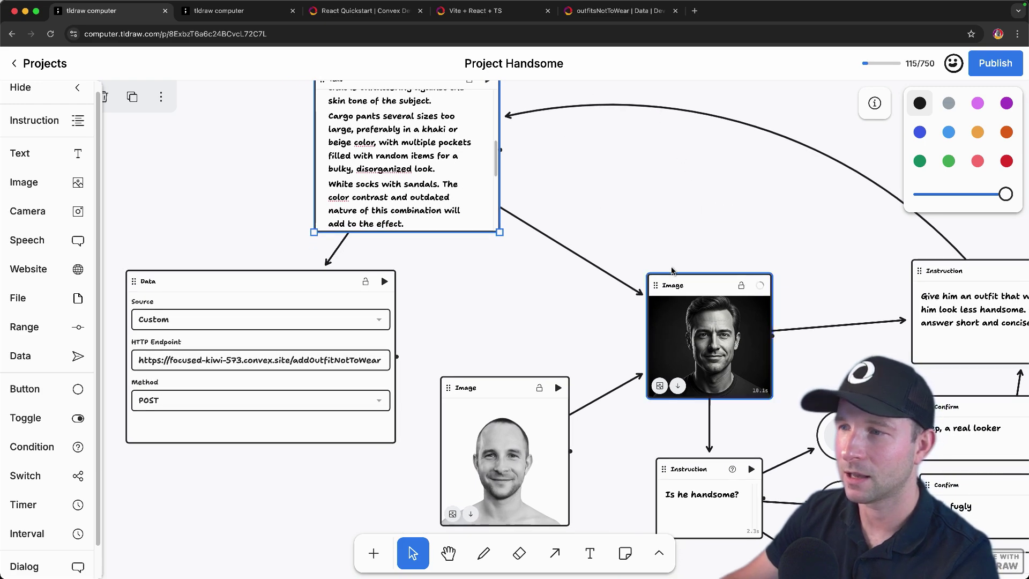
drag(751, 276, 690, 255)
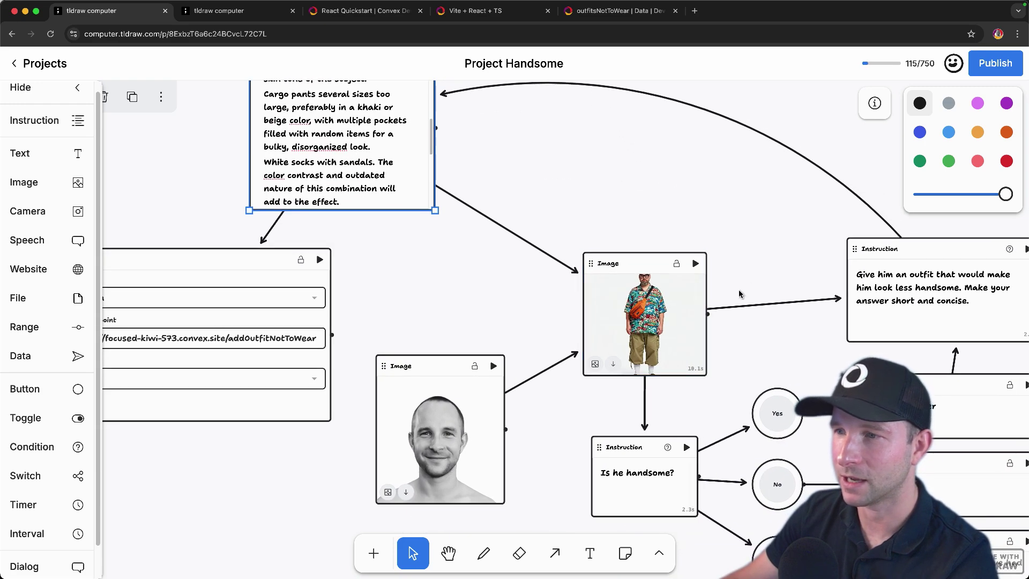
drag(750, 284, 658, 272)
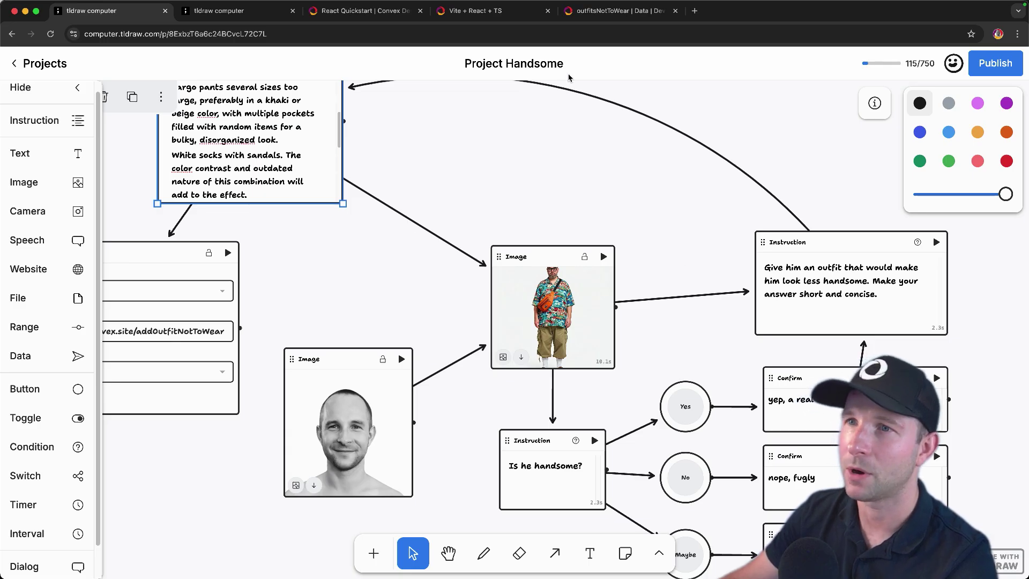
Step: Verify the 'Less Handsome' outfit in the Vite app and the Convex outfitsNotToWear table
click(519, 13)
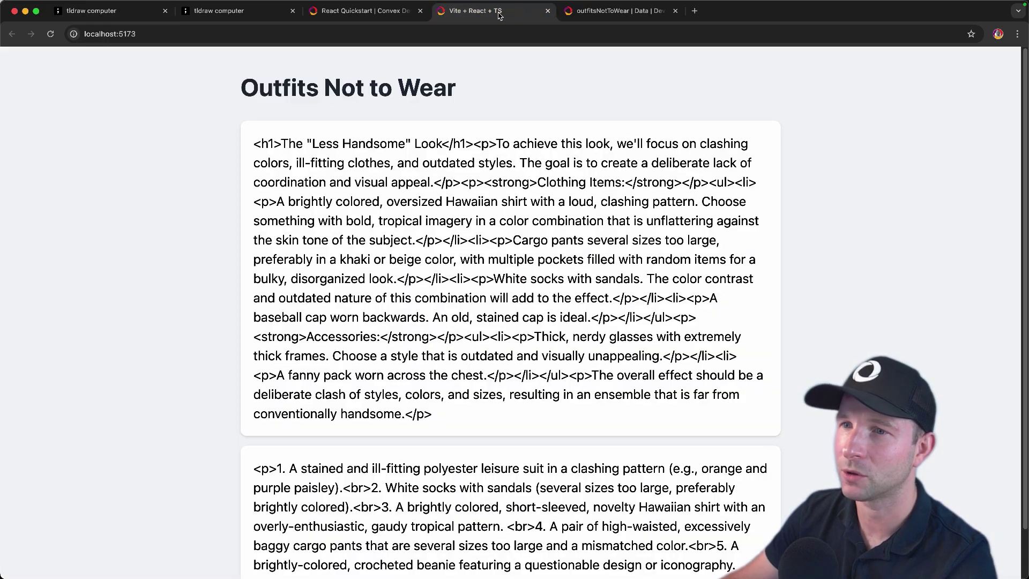
drag(254, 144, 434, 416)
click(639, 16)
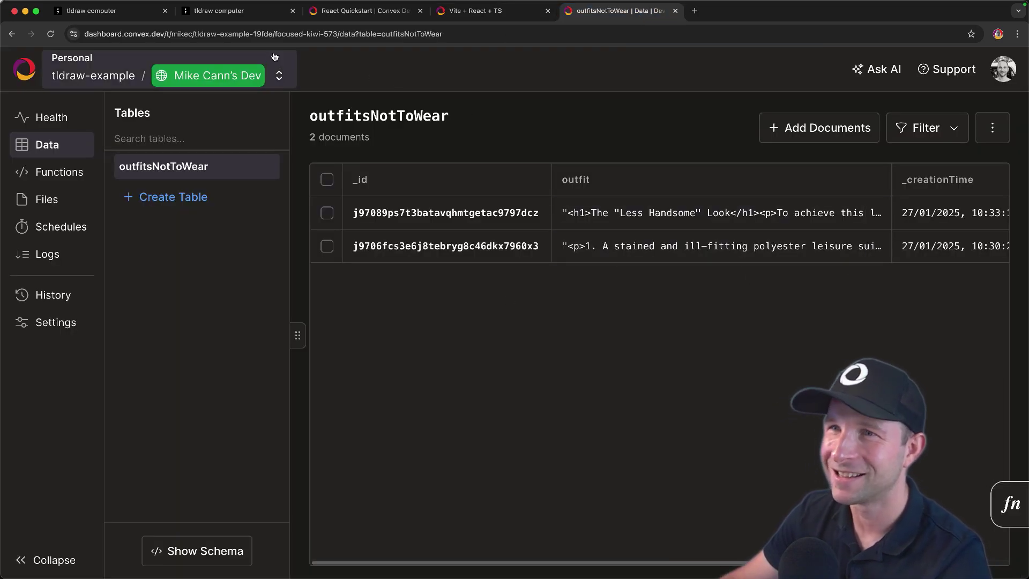
Step: Back on the canvas, enlarge the outfit image to about twice its size and move it up-left
click(83, 16)
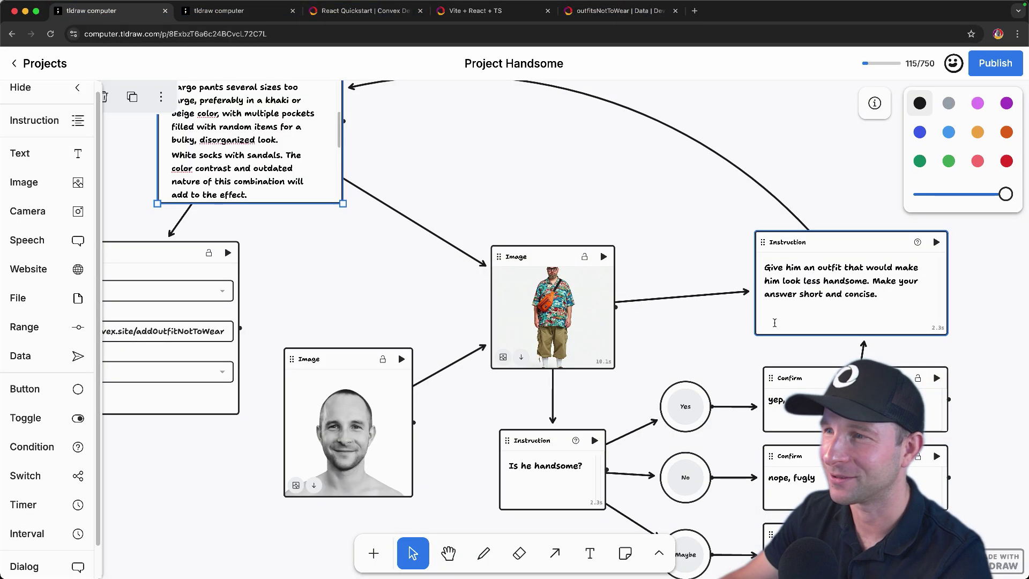
scroll(461, 297, right, 4)
click(461, 297)
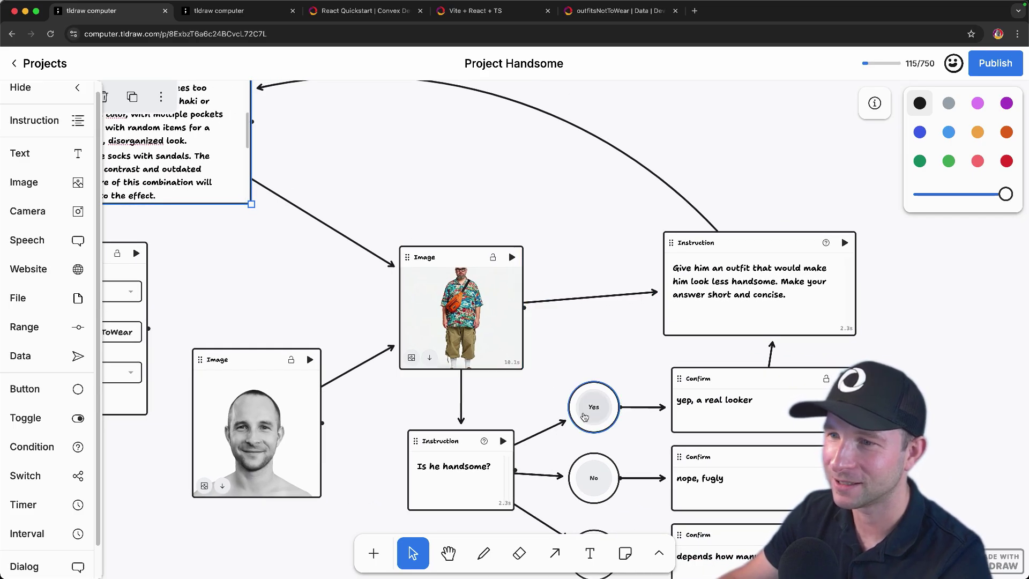
click(508, 356)
drag(522, 371, 651, 497)
drag(548, 259, 489, 153)
scroll(792, 143, up, 3)
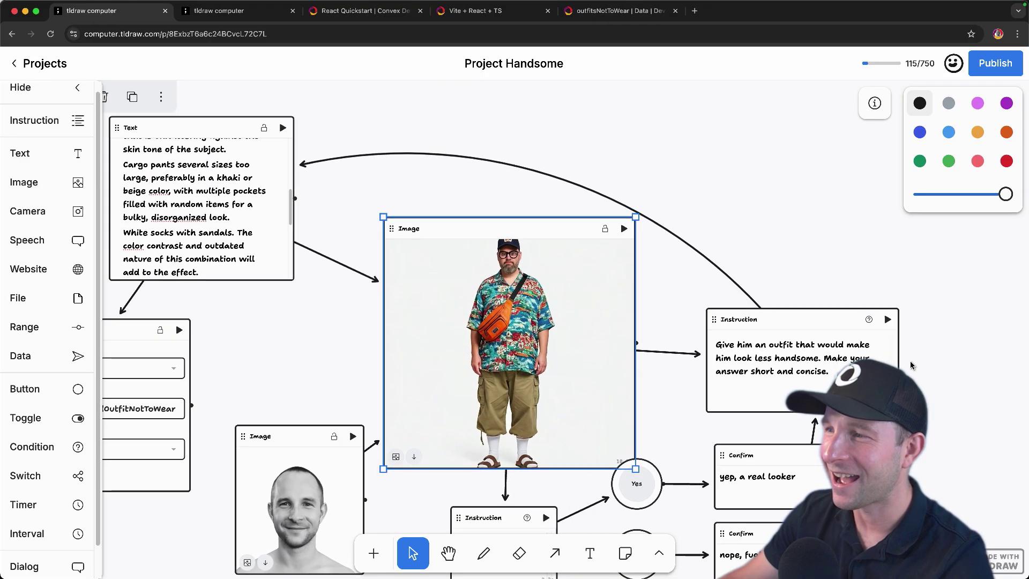
Step: Rerun the flow from the outfit instruction, then move and enlarge the outfit text card
click(888, 321)
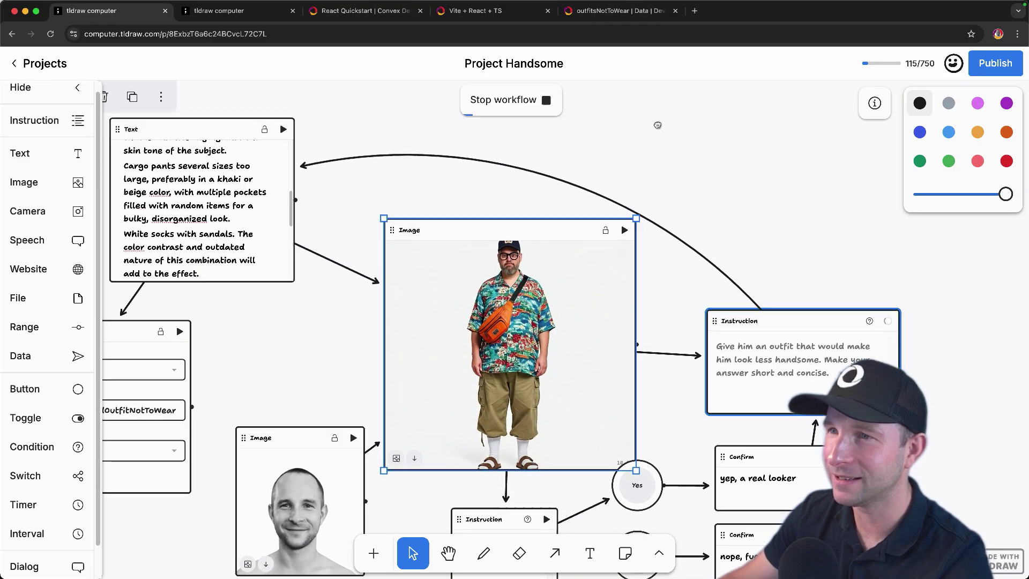
scroll(782, 160, left, 5)
drag(284, 159, 217, 111)
drag(357, 269, 397, 299)
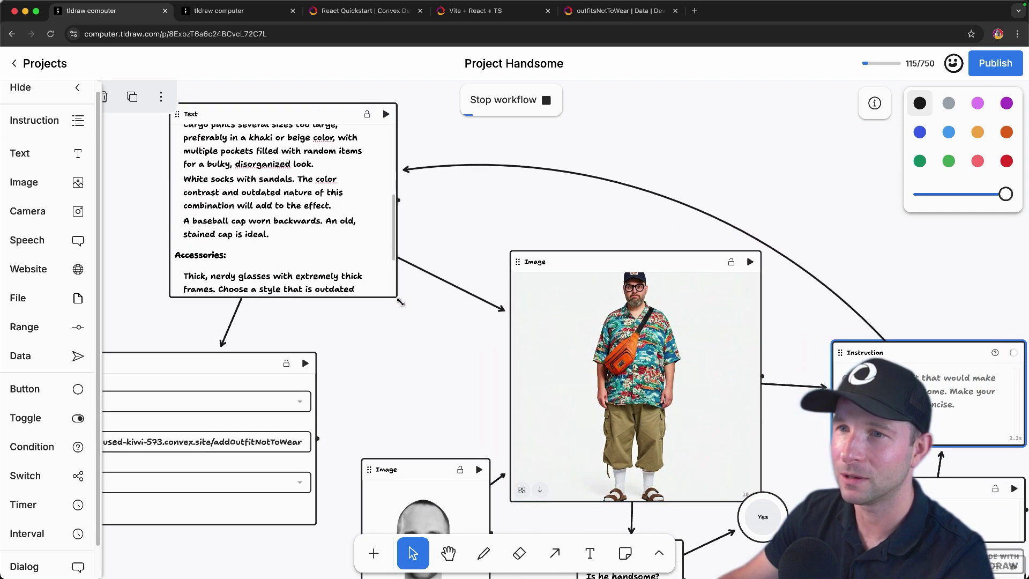
Step: Check the new outfit in the Convex outfitsNotToWear table and the web app, then return to the canvas
click(616, 11)
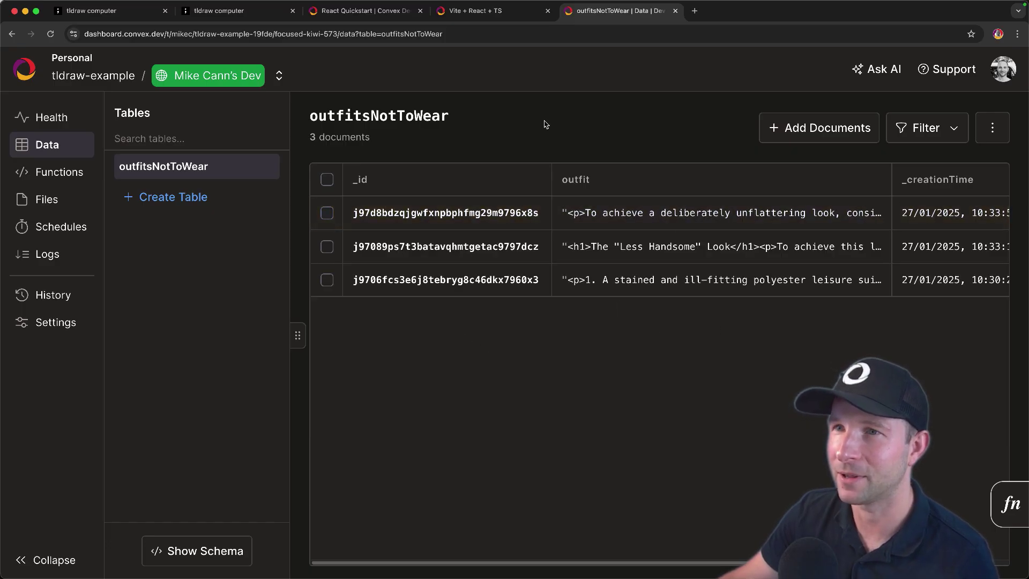
click(477, 11)
drag(276, 143, 744, 227)
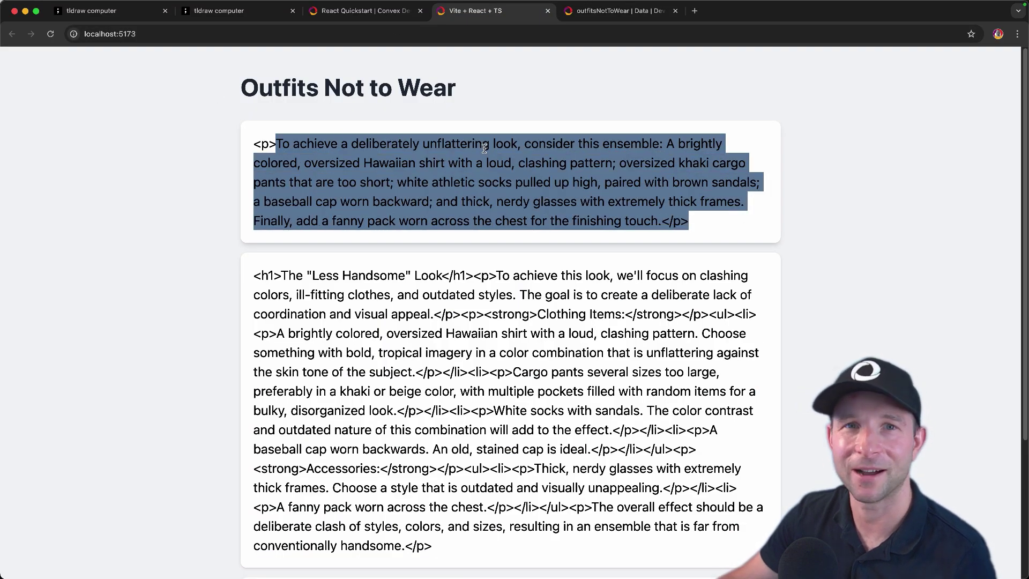
key(super+1)
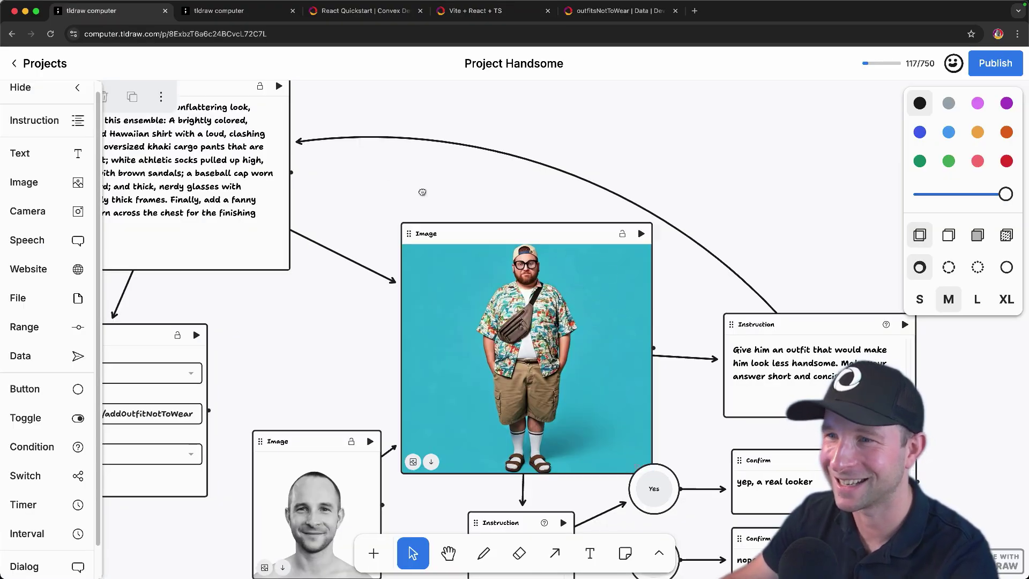
Step: Scroll the canvas left toward the Instruction and past-outfits Data node
scroll(423, 193, left, 3)
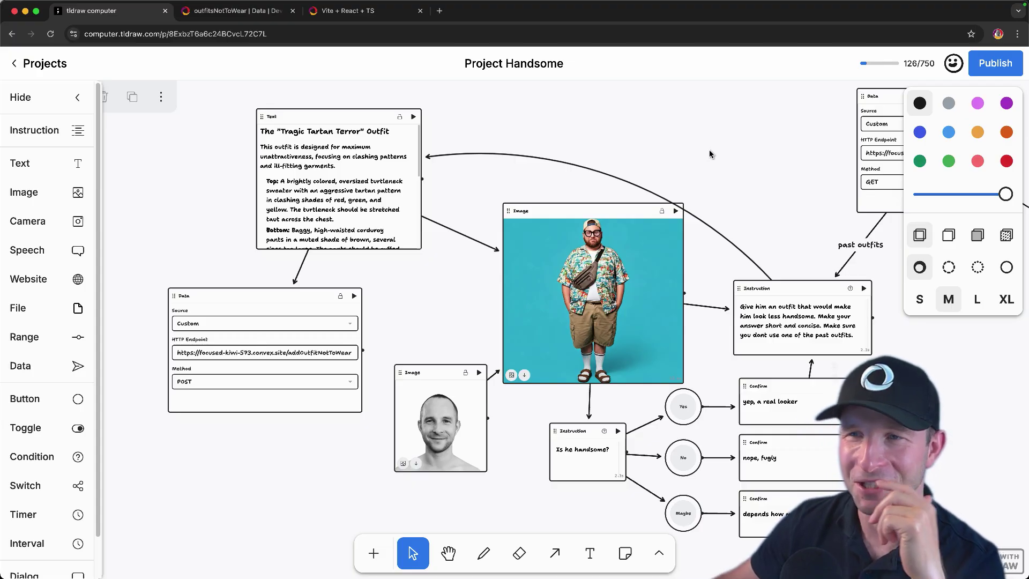
Step: Inspect the past-outfits GET Data node's Text output, then bring up outfits.ts in VS Code
scroll(709, 149, right, 3)
drag(712, 147, 665, 165)
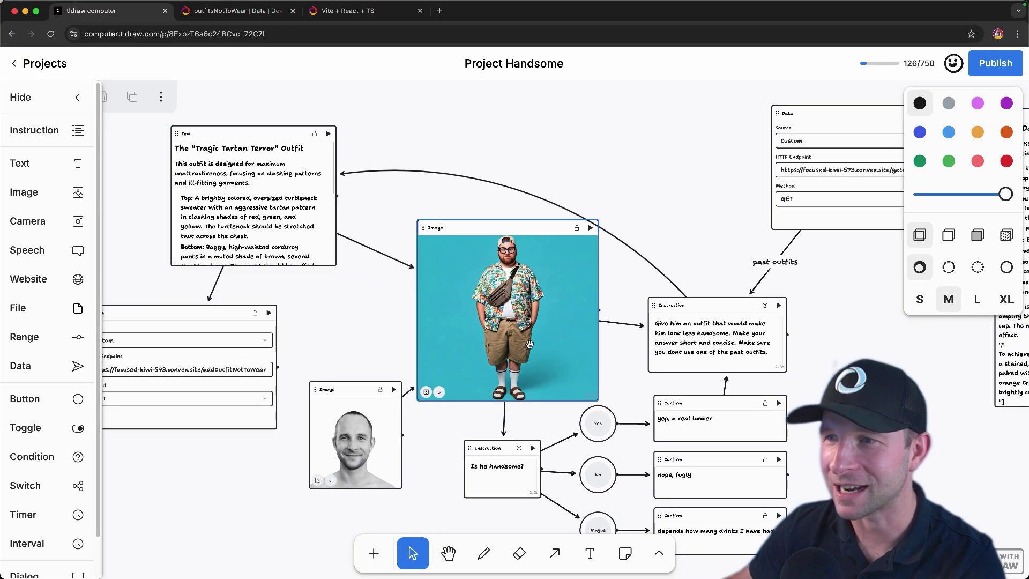
scroll(429, 161, right, 4)
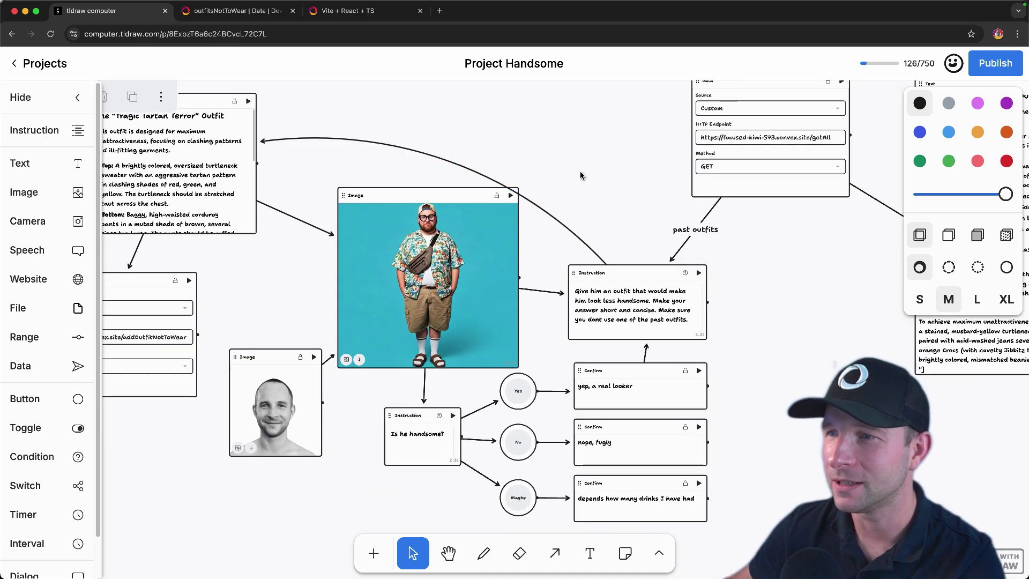
scroll(580, 172, right, 5)
scroll(580, 171, up, 1)
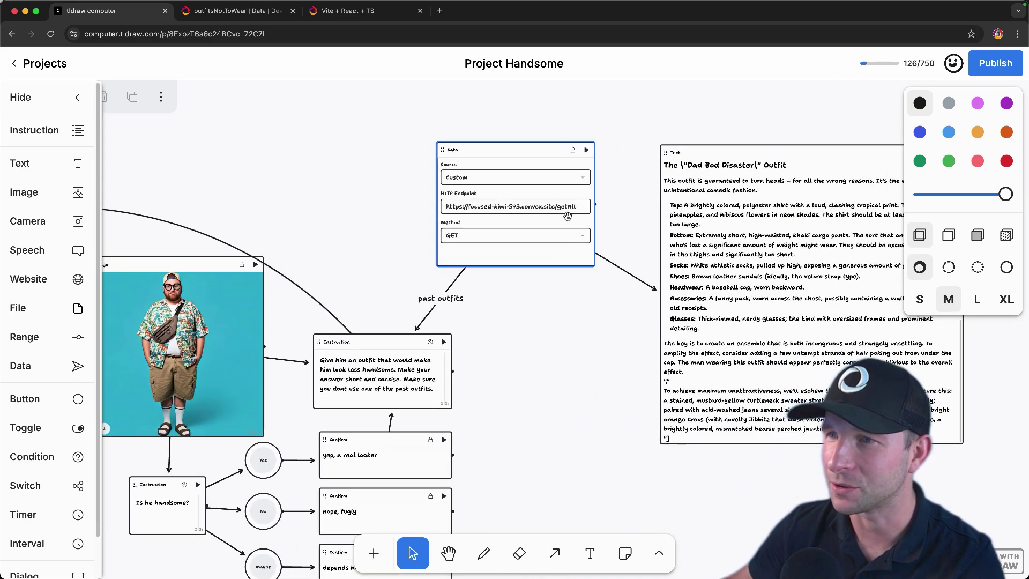
scroll(453, 195, left, 2)
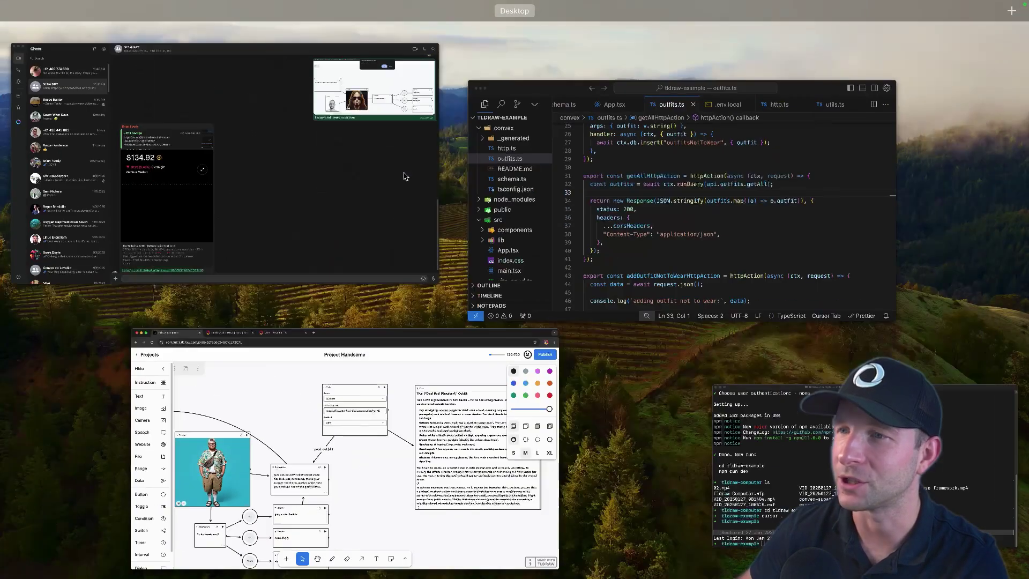
click(649, 190)
Step: Review getAllHttpAction and the getAll query's database lines in outfits.ts
scroll(468, 271, down, 2)
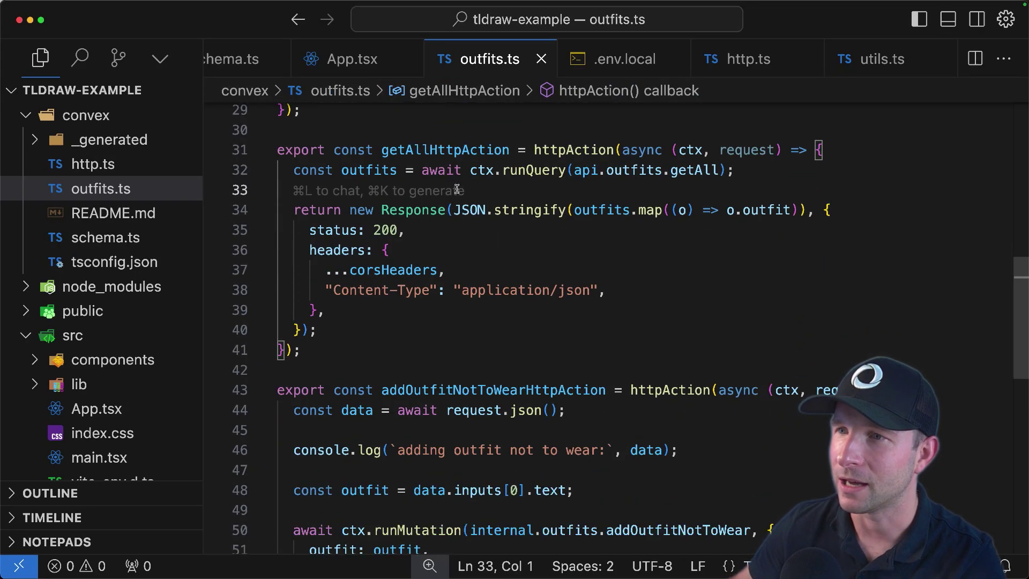
double_click(400, 149)
scroll(530, 200, up, 6)
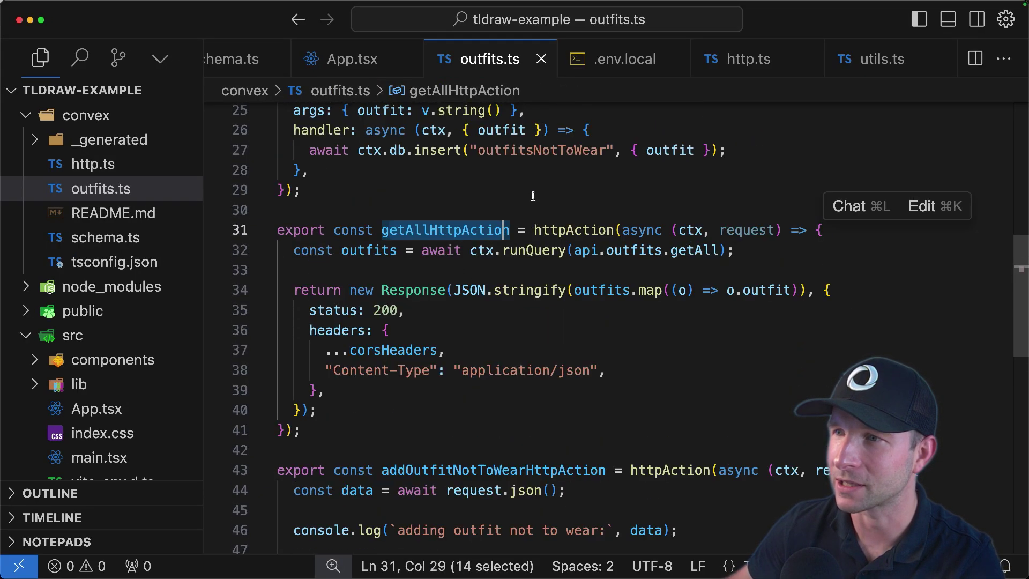
scroll(529, 200, up, 10)
scroll(433, 292, down, 2)
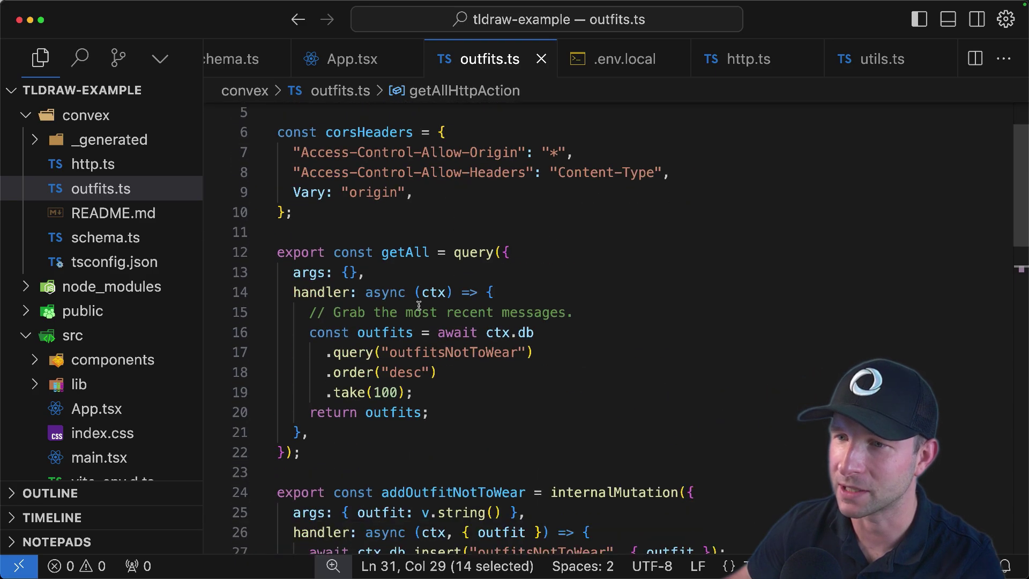
drag(314, 342, 468, 396)
scroll(477, 335, down, 8)
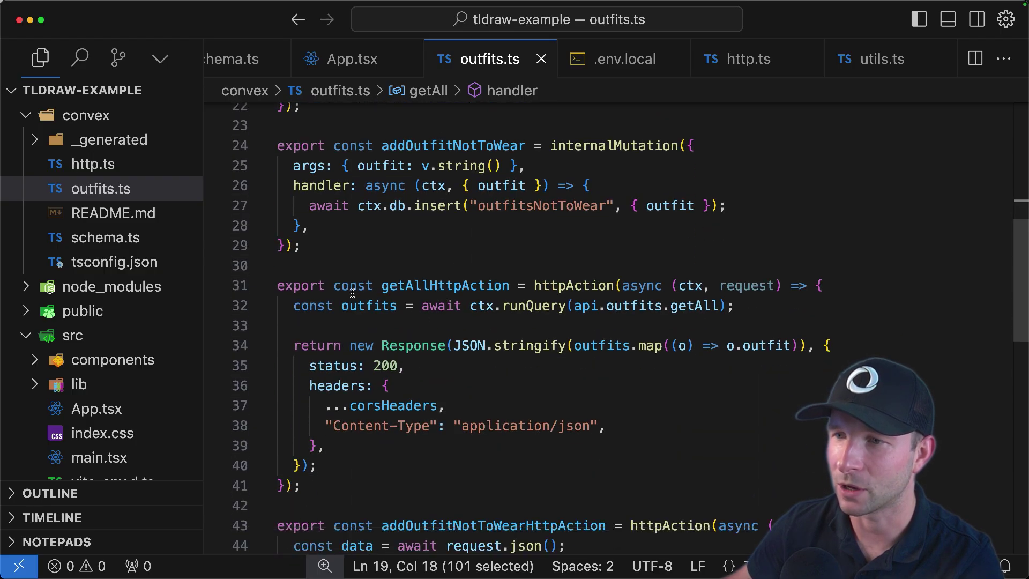
Step: Check the routes in http.ts, then select getAllHttpAction in outfits.ts for an inline AI edit
click(85, 164)
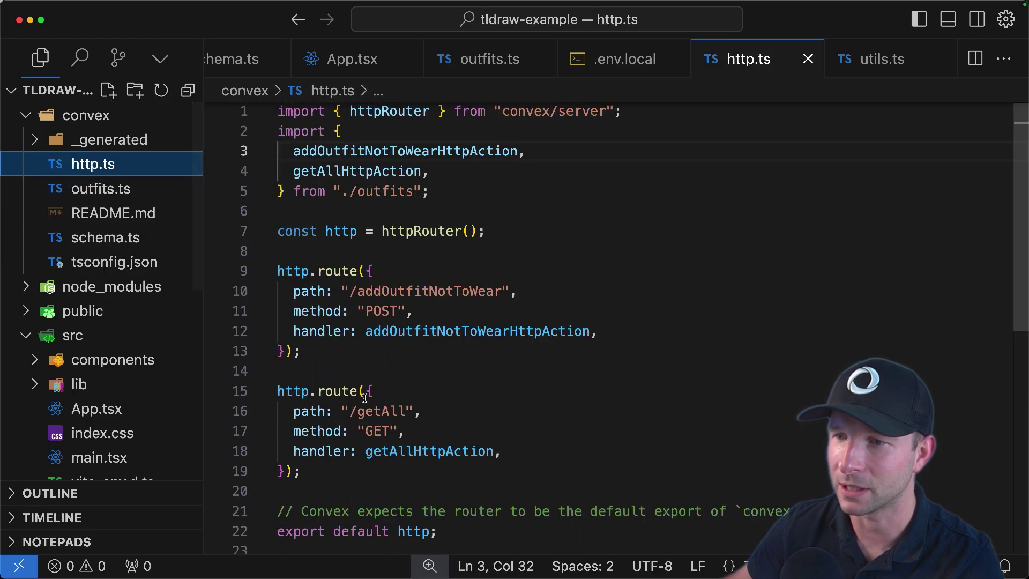
click(101, 189)
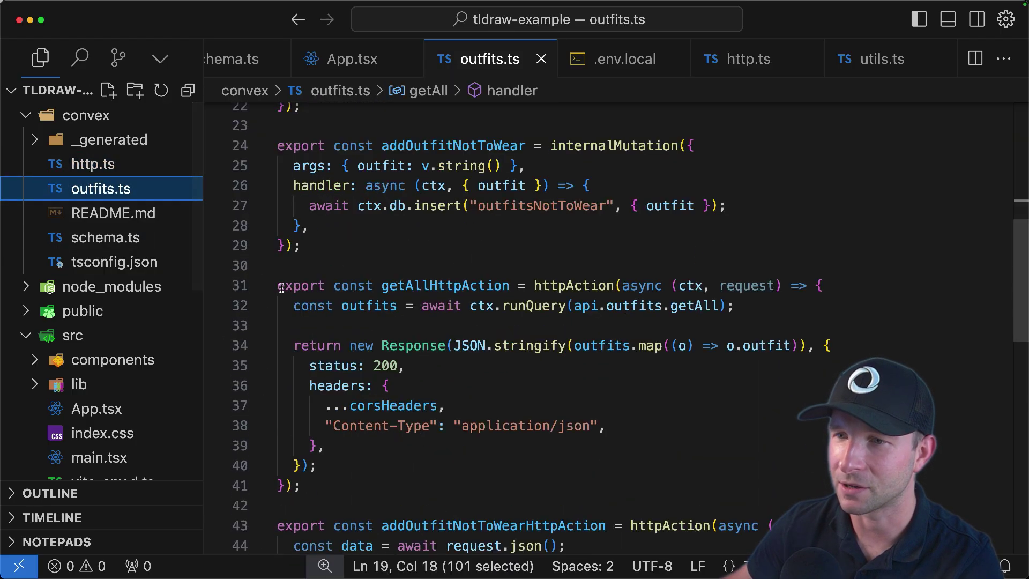
drag(275, 286, 420, 462)
click(417, 473)
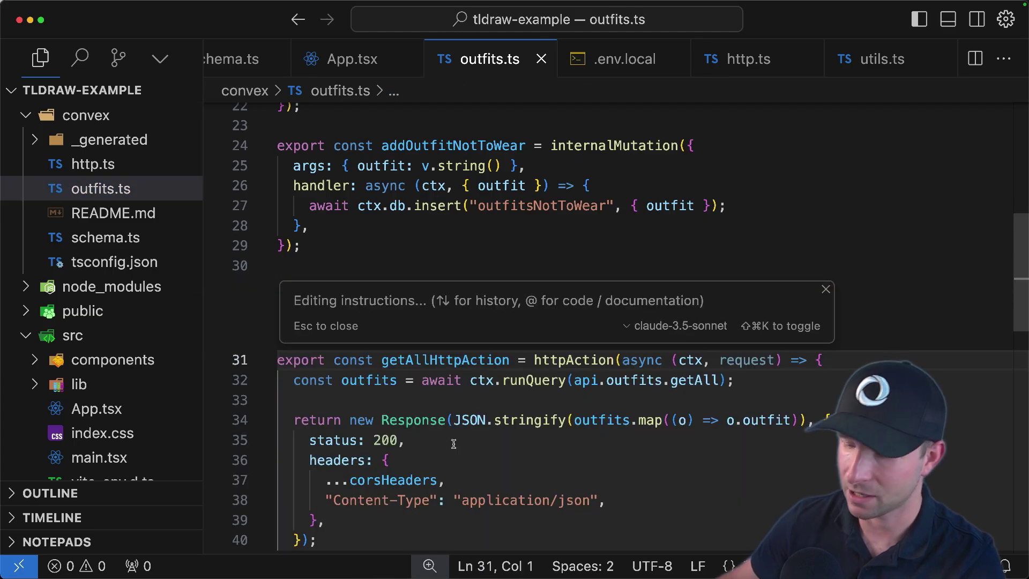
Step: Switch back to the tldraw browser window via Mission Control
key(ctrl+Up)
click(622, 268)
scroll(623, 268, right, 2)
scroll(738, 289, down, 1)
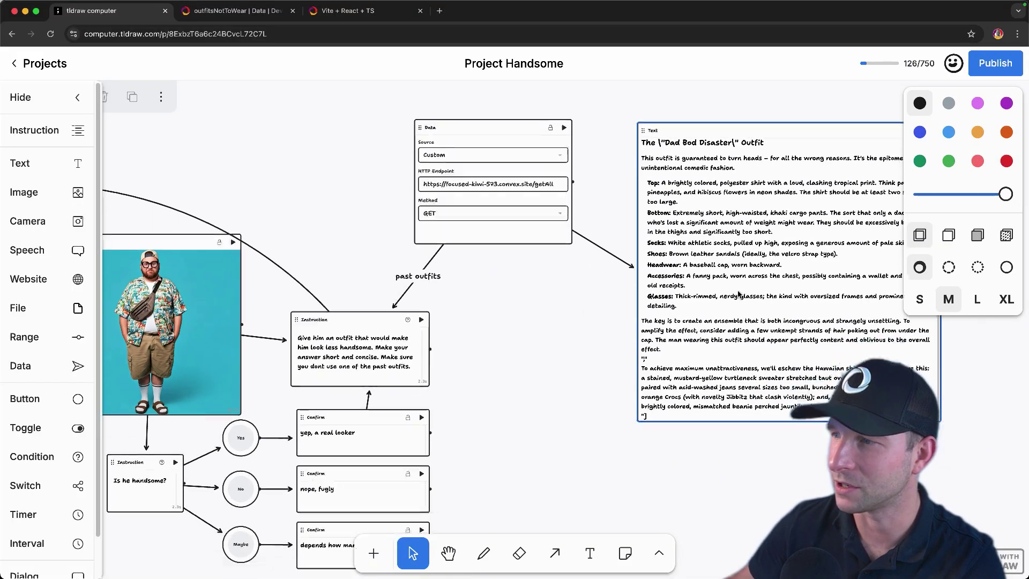
scroll(648, 264, left, 6)
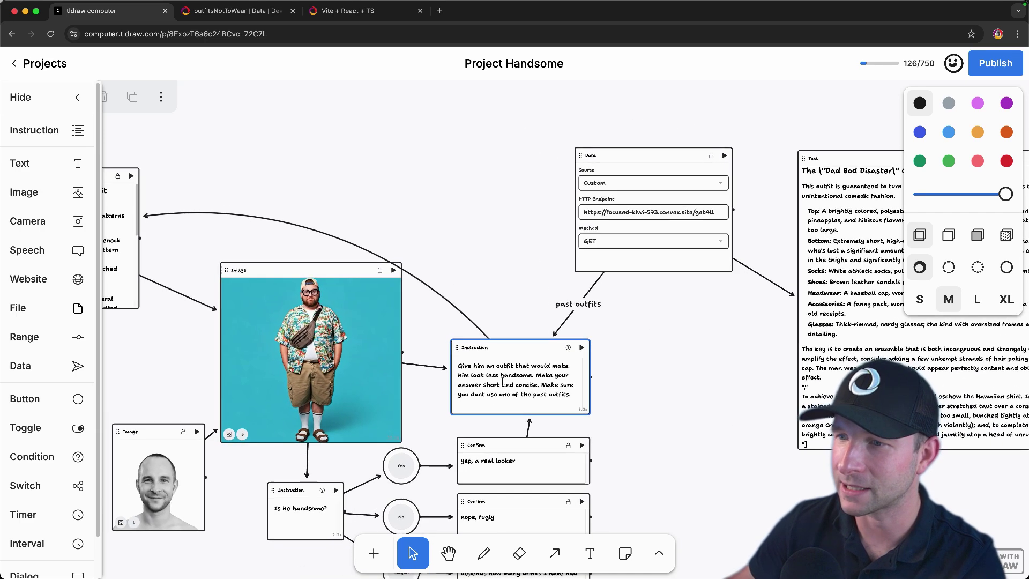
click(550, 370)
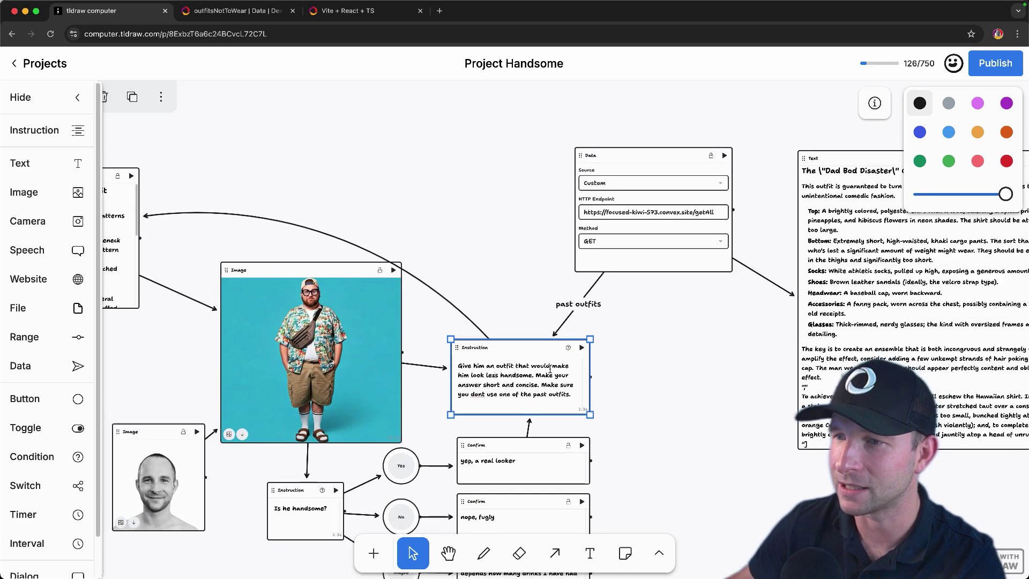
click(478, 238)
scroll(359, 179, left, 9)
scroll(550, 227, right, 4)
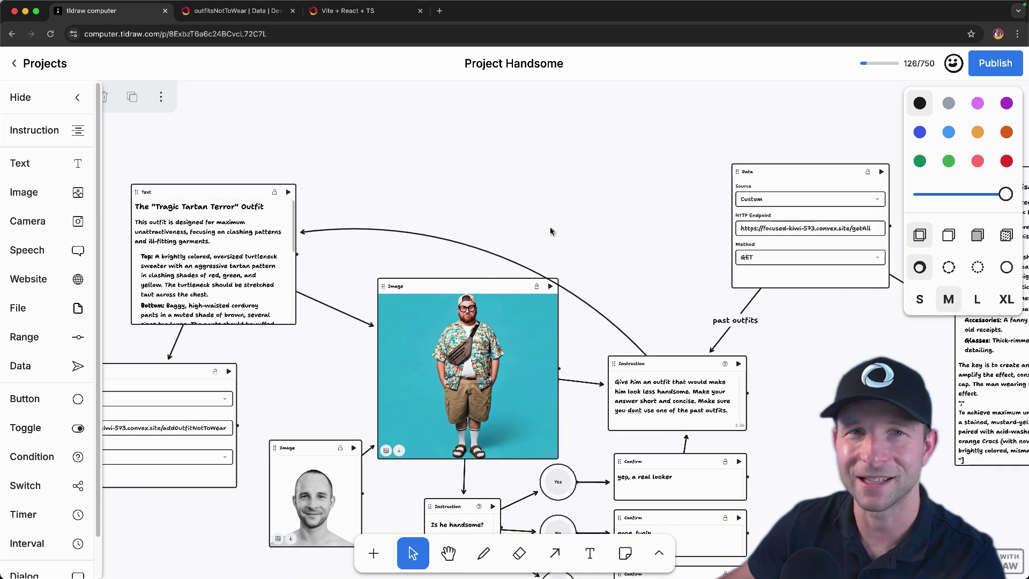
scroll(592, 214, right, 2)
scroll(585, 203, down, 3)
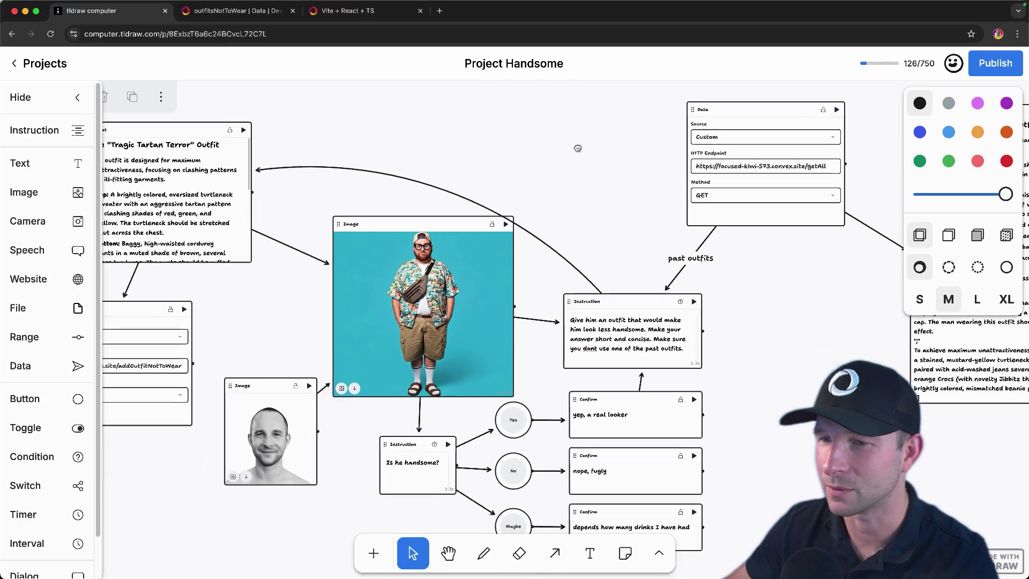
scroll(536, 143, left, 3)
scroll(595, 153, left, 4)
scroll(568, 155, right, 3)
scroll(536, 154, down, 1)
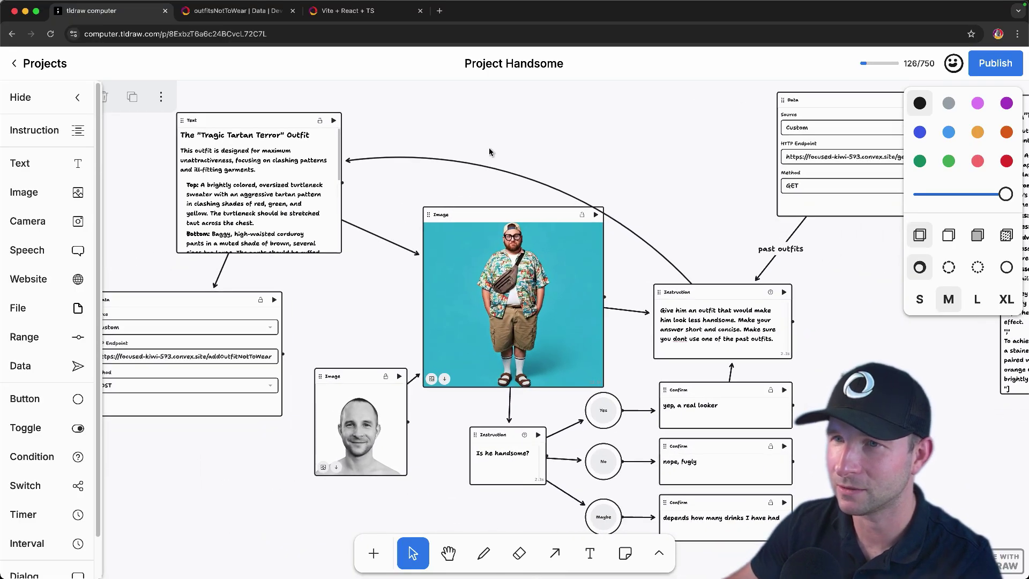
scroll(486, 147, left, 3)
Step: Regenerate the Tragic Tartan Terror image and dismiss the 'Maybe' handsomeness verdict alert
click(657, 222)
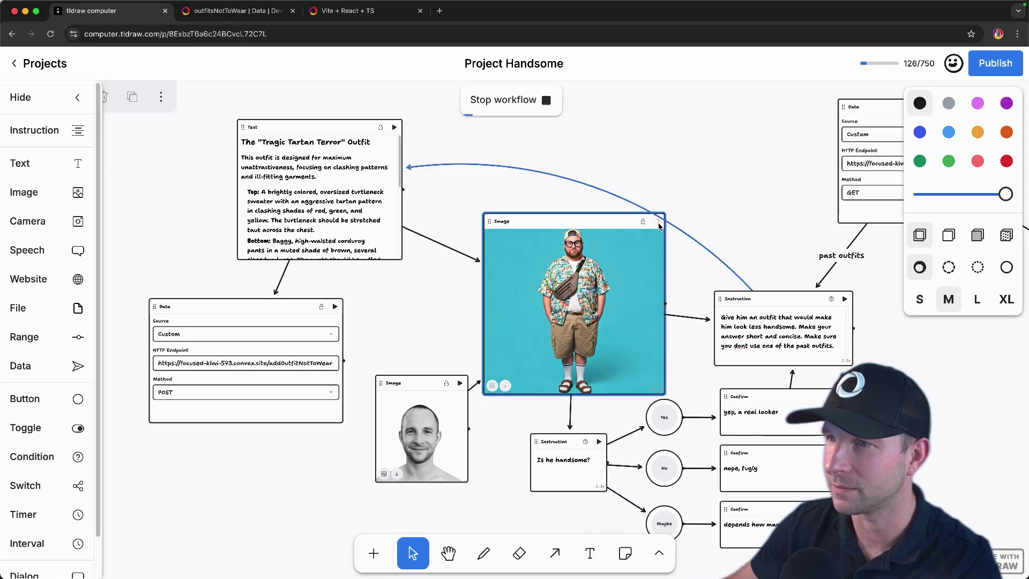
scroll(784, 185, right, 3)
scroll(693, 191, right, 3)
scroll(693, 192, down, 1)
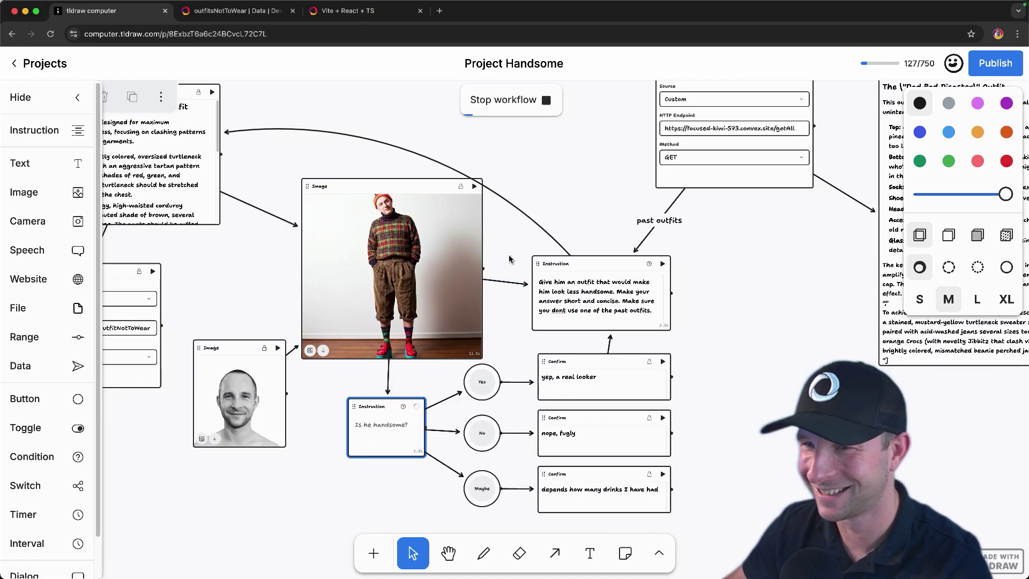
scroll(559, 223, left, 1)
drag(559, 223, 615, 221)
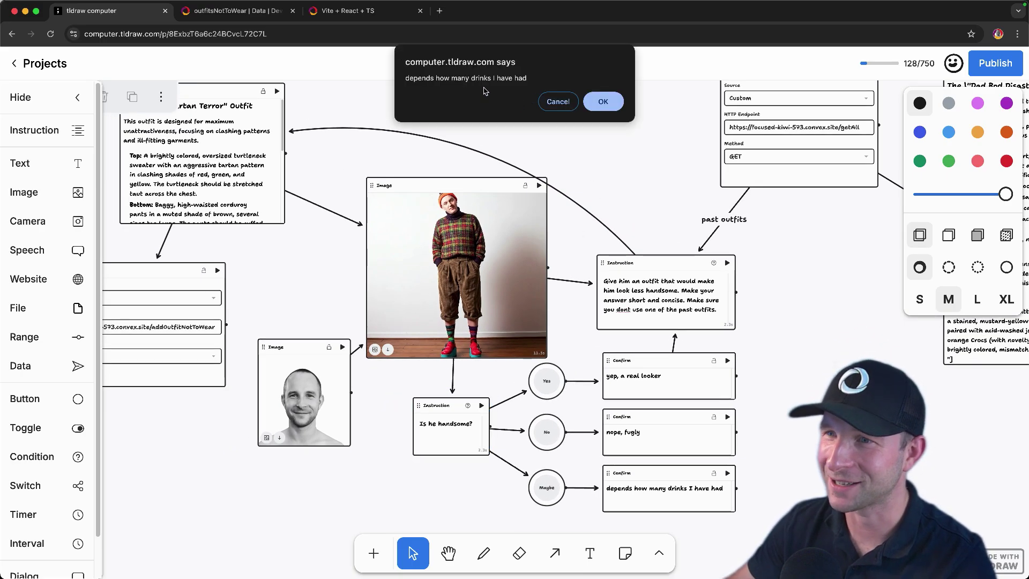
click(603, 101)
scroll(624, 155, up, 2)
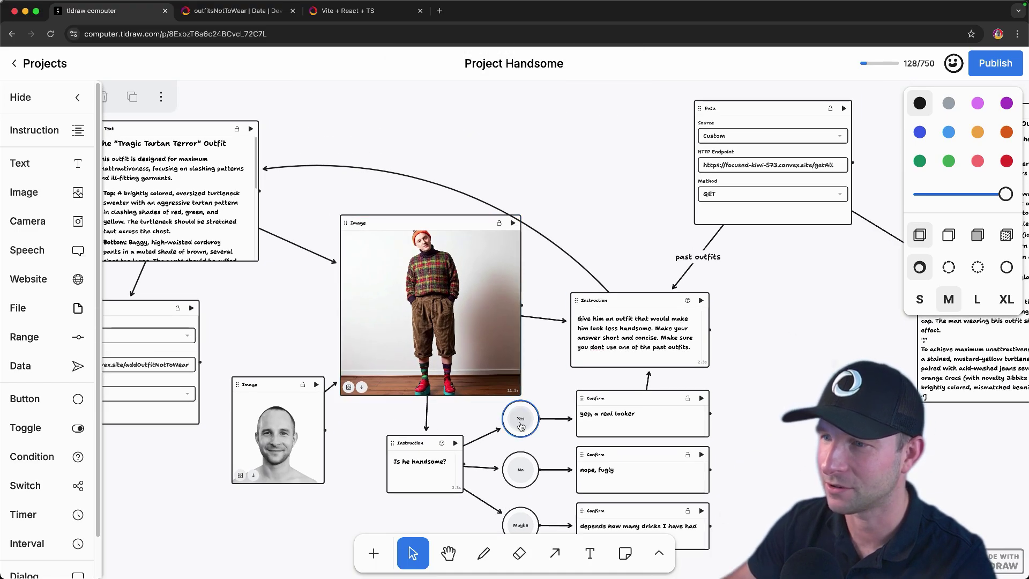
Step: Run the outfit Instruction to generate the Tragically Unfashionable Ensemble description
click(702, 302)
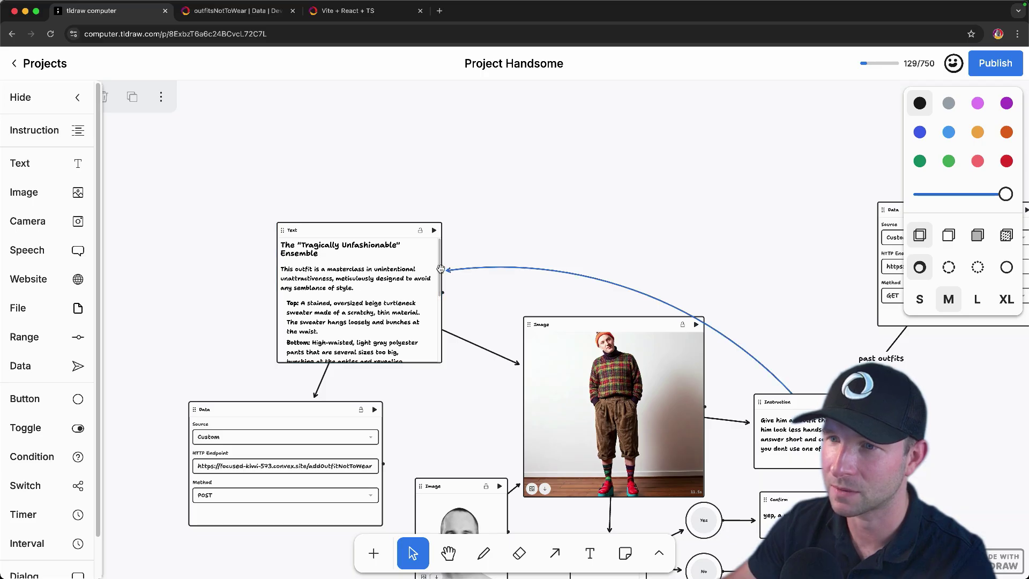
drag(439, 270, 440, 279)
scroll(356, 277, down, 3)
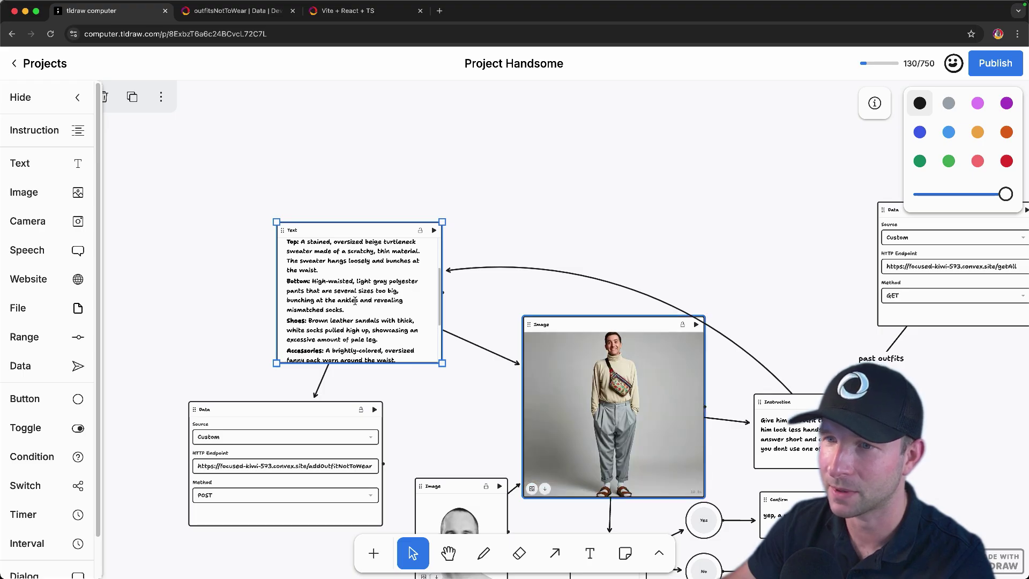
Step: Start another outfit round and acknowledge the 'nope, fugly' verdict
drag(745, 252, 686, 173)
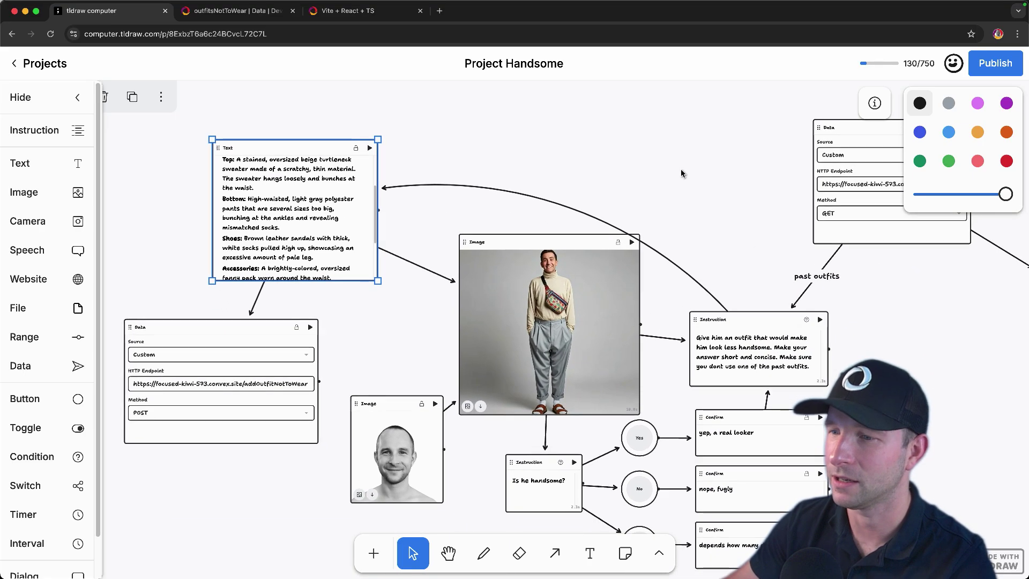
scroll(680, 169, right, 5)
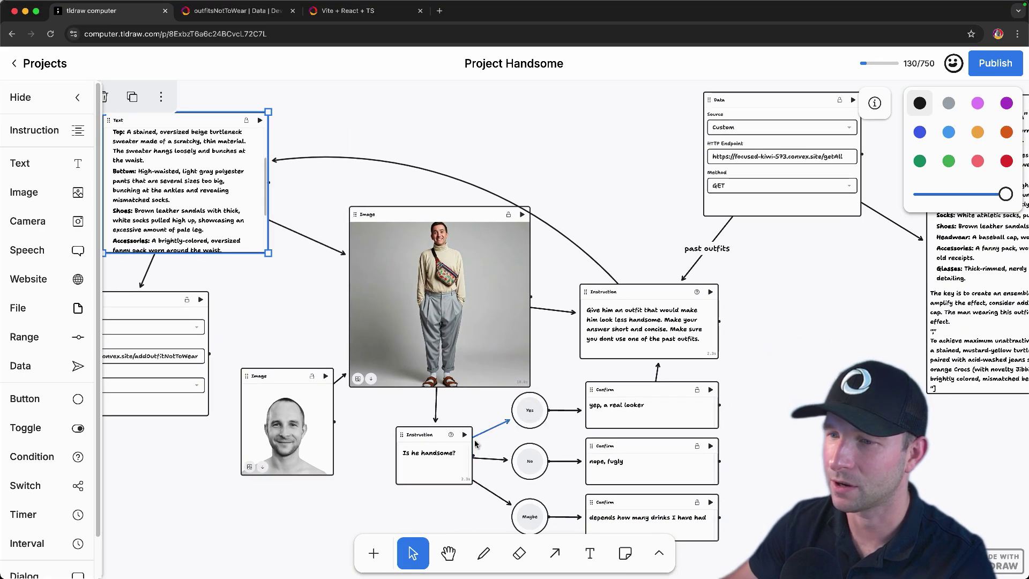
click(464, 437)
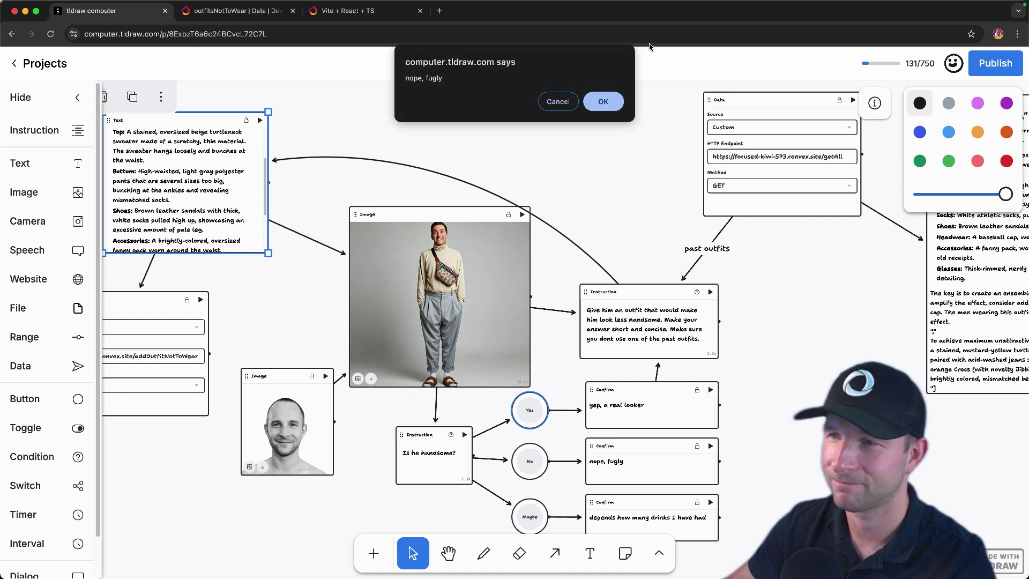
click(603, 102)
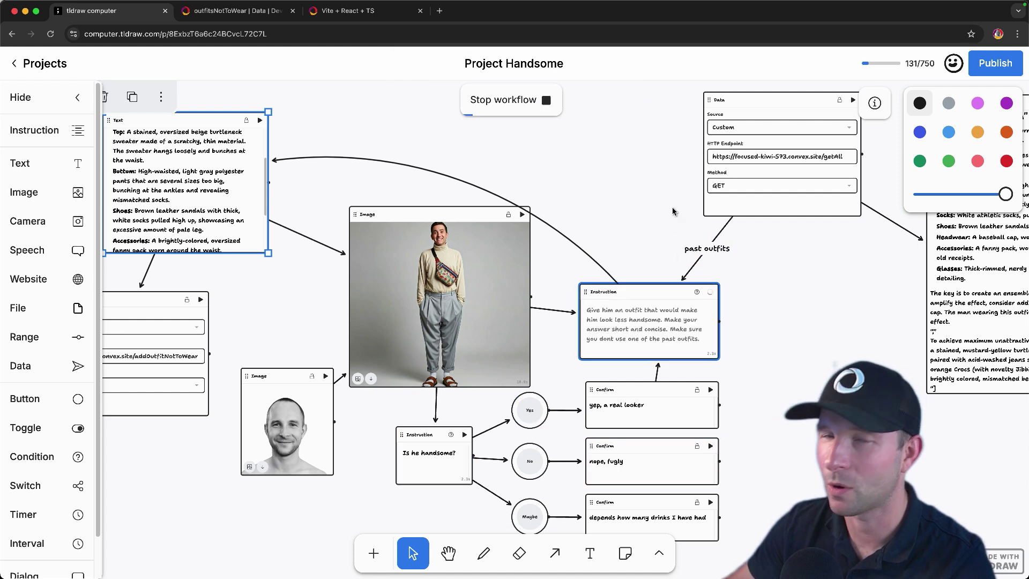
Step: Generate the image for the Grandma's Attic Ensemble description
scroll(590, 144, left, 3)
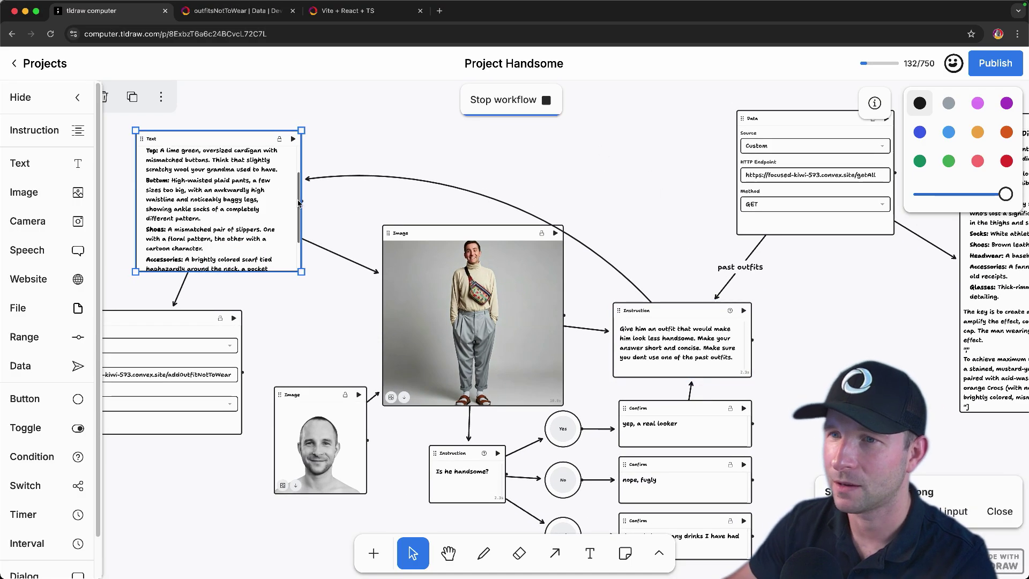
drag(298, 203, 293, 179)
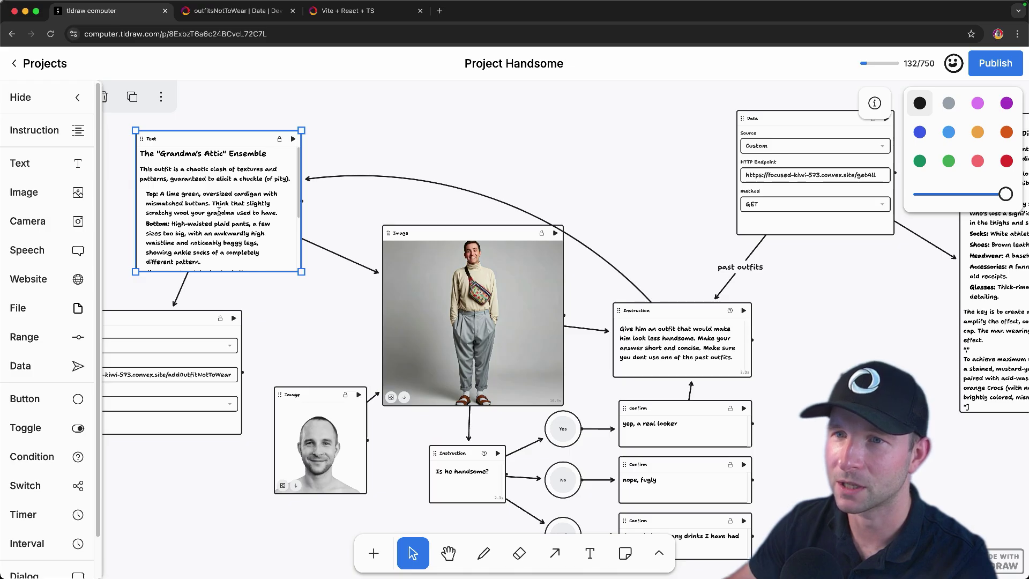
click(555, 233)
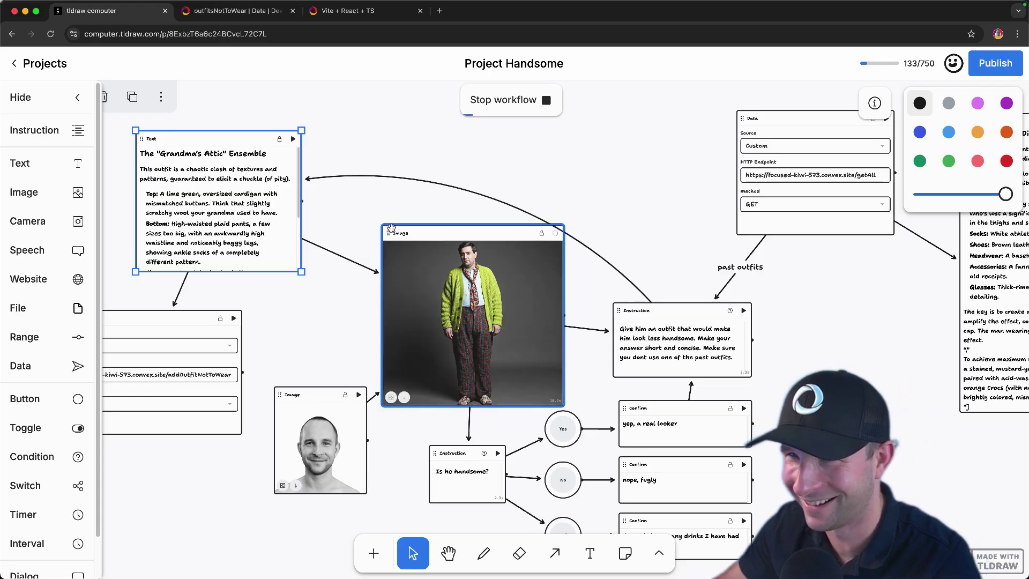
Step: Move and enlarge the green-cardigan outfit image for a better view
drag(390, 228, 353, 151)
drag(532, 321, 640, 402)
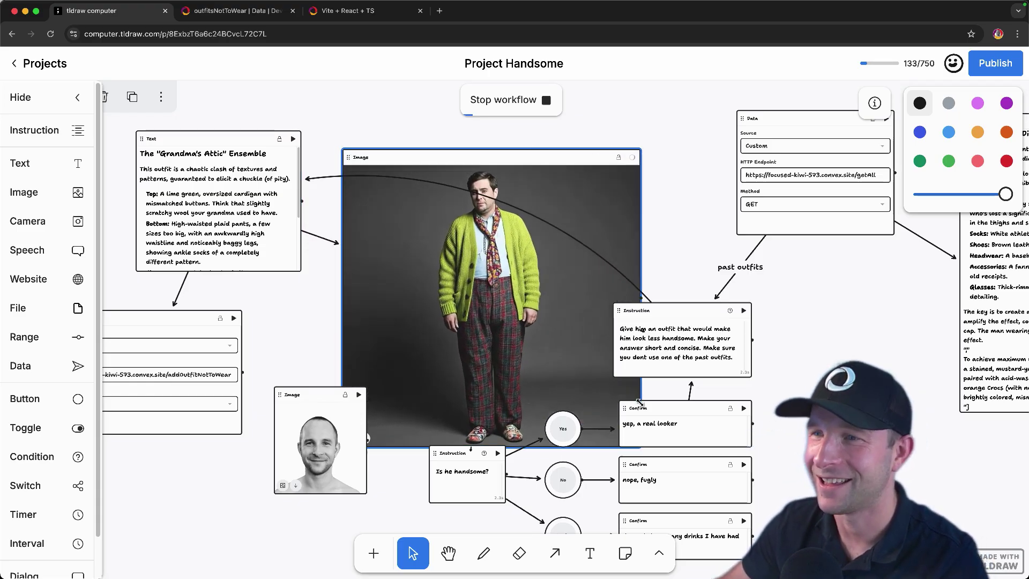
drag(546, 155, 511, 178)
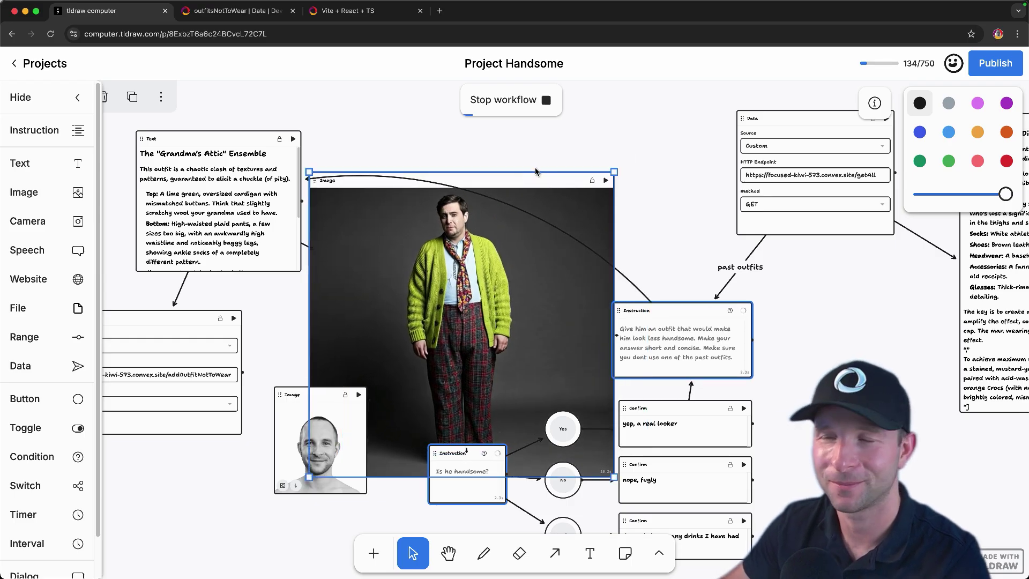